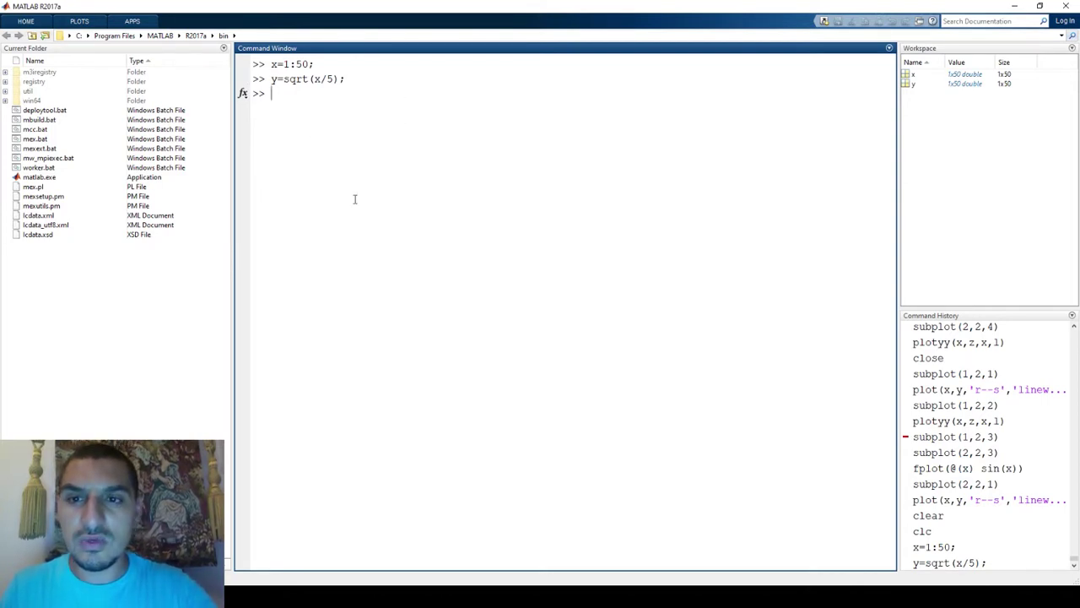
Plot y against x by running plot(x,y) in the command window
text(plot)
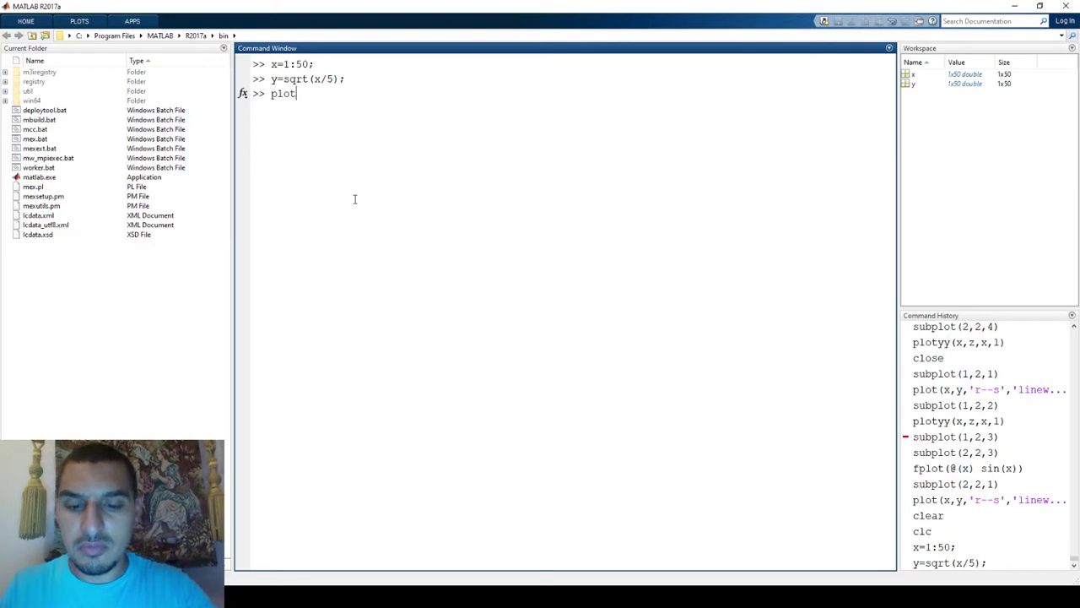
text((x,y))
key(Return)
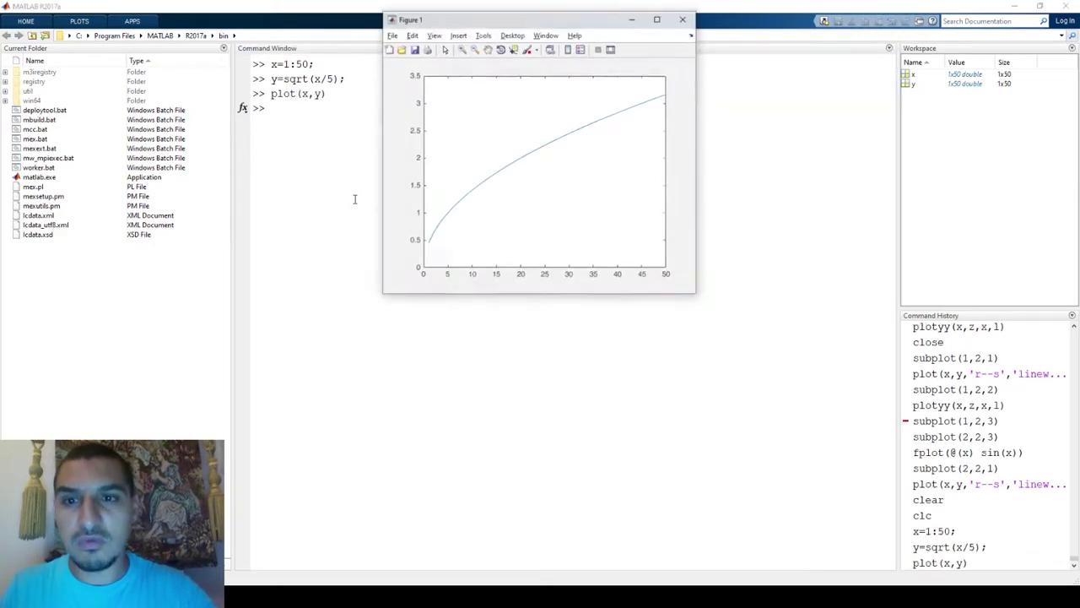
Snap the figure window to one half of the screen and widen it to cover the command window area
key(super+Up)
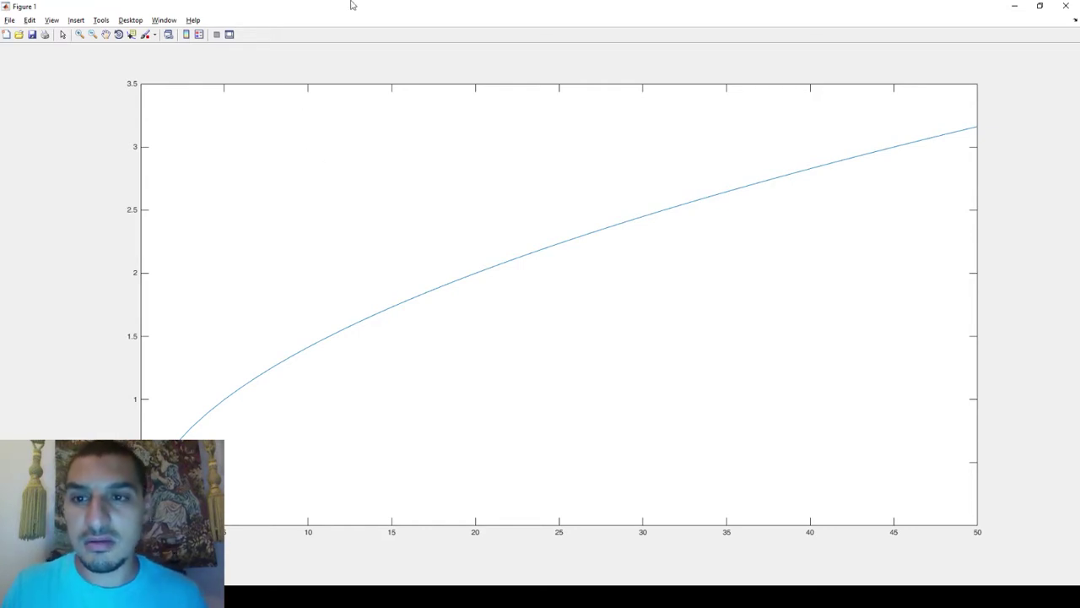
drag(135, 5, 631, 99)
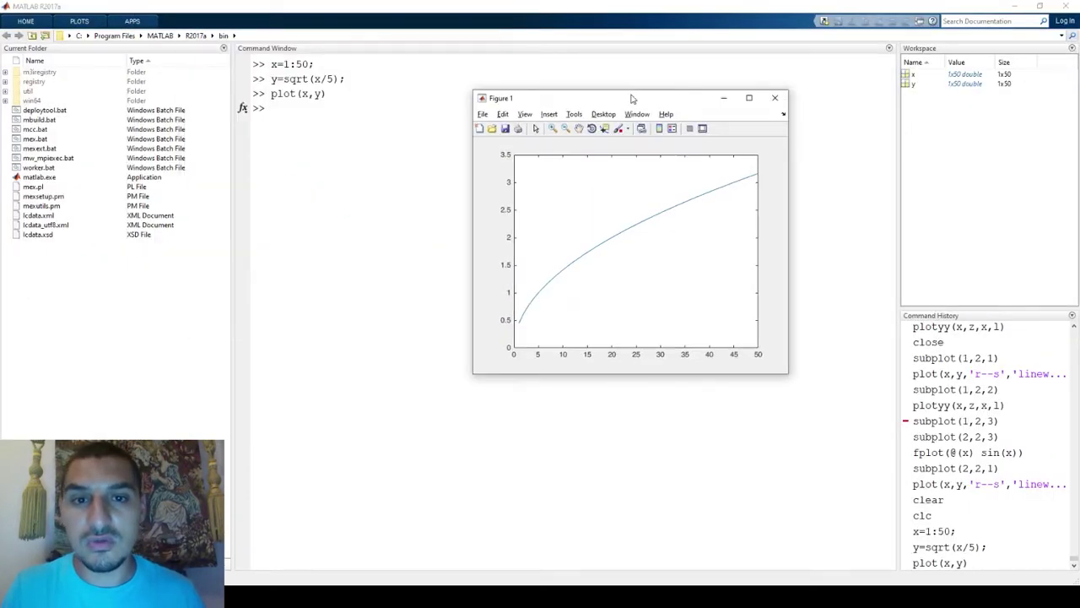
key(super)
key(super)
drag(627, 103, 1079, 187)
click(545, 197)
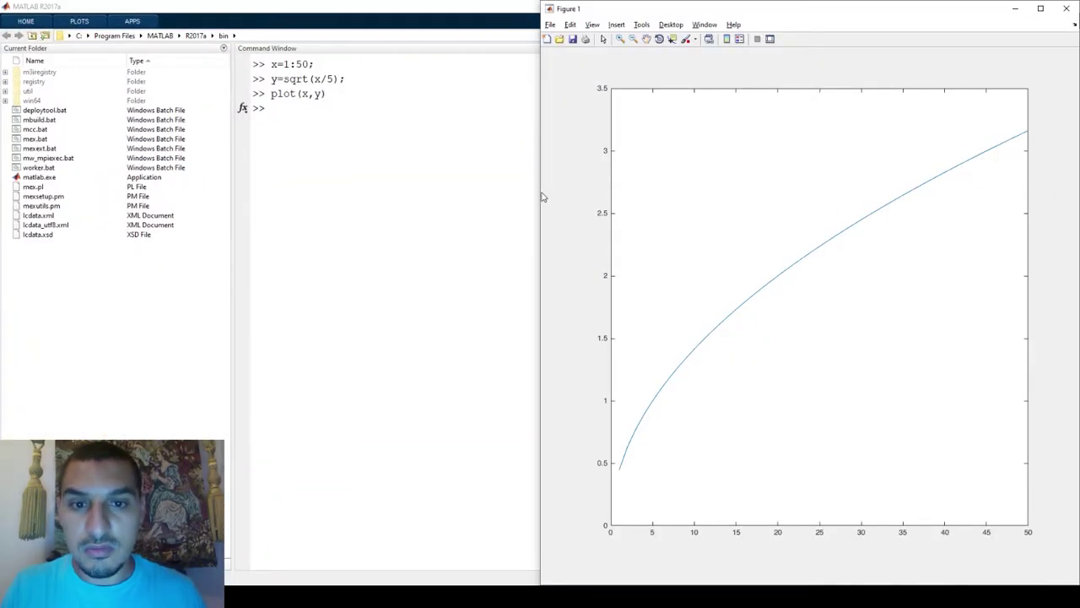
drag(540, 189, 233, 179)
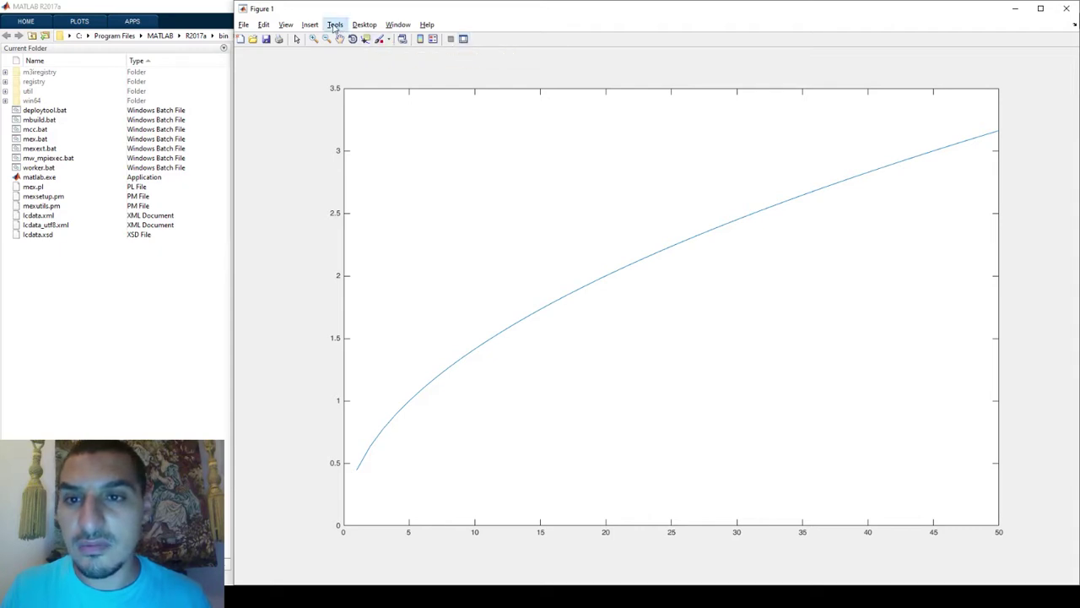
Show the Plot Edit Toolbar for the figure and open the plot tools with the figure docked
click(288, 27)
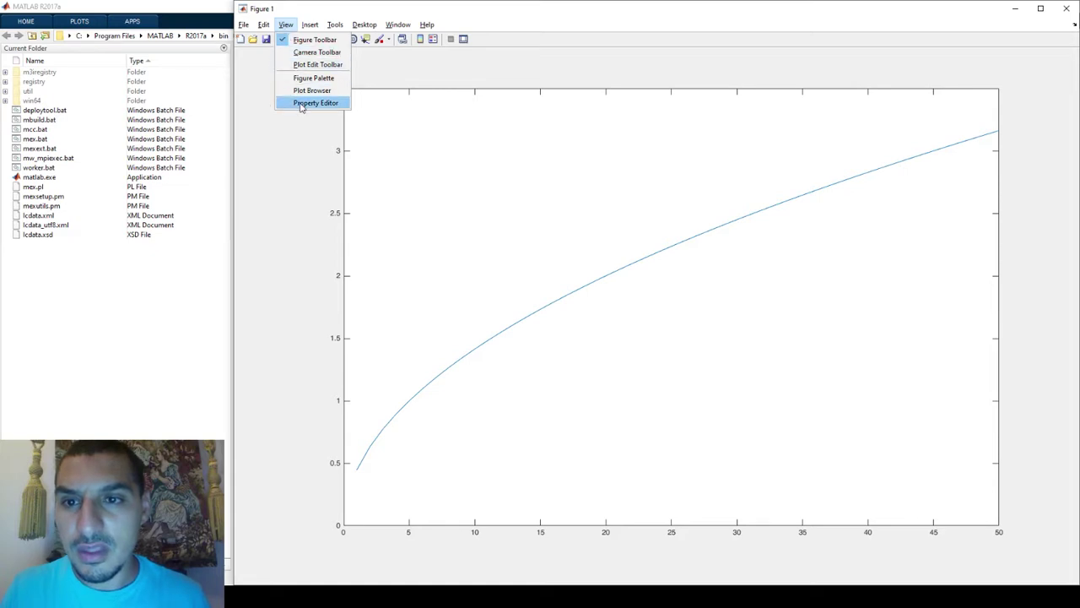
click(318, 67)
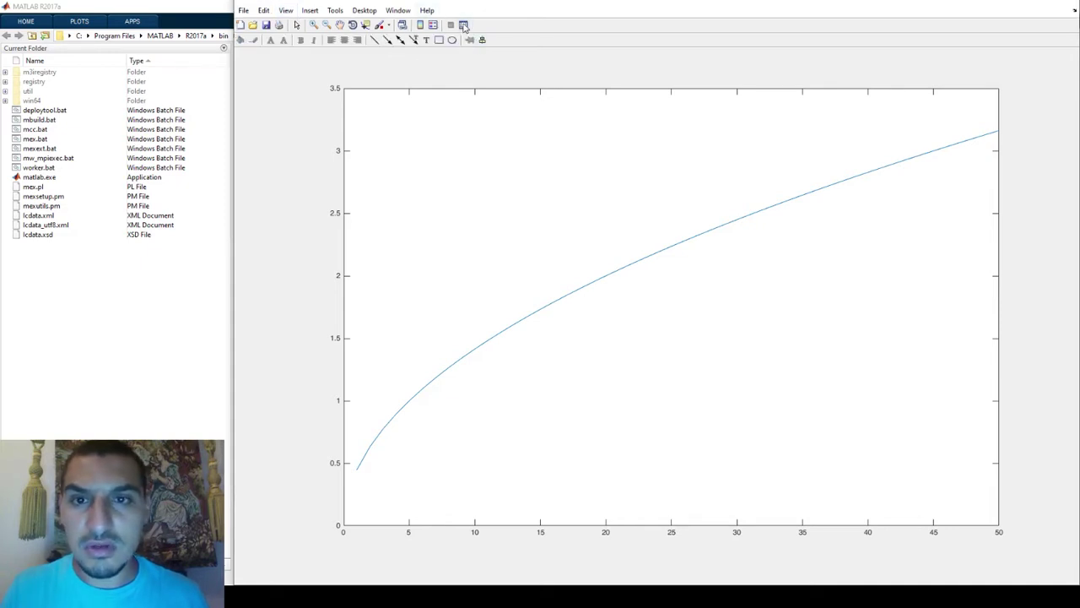
click(463, 24)
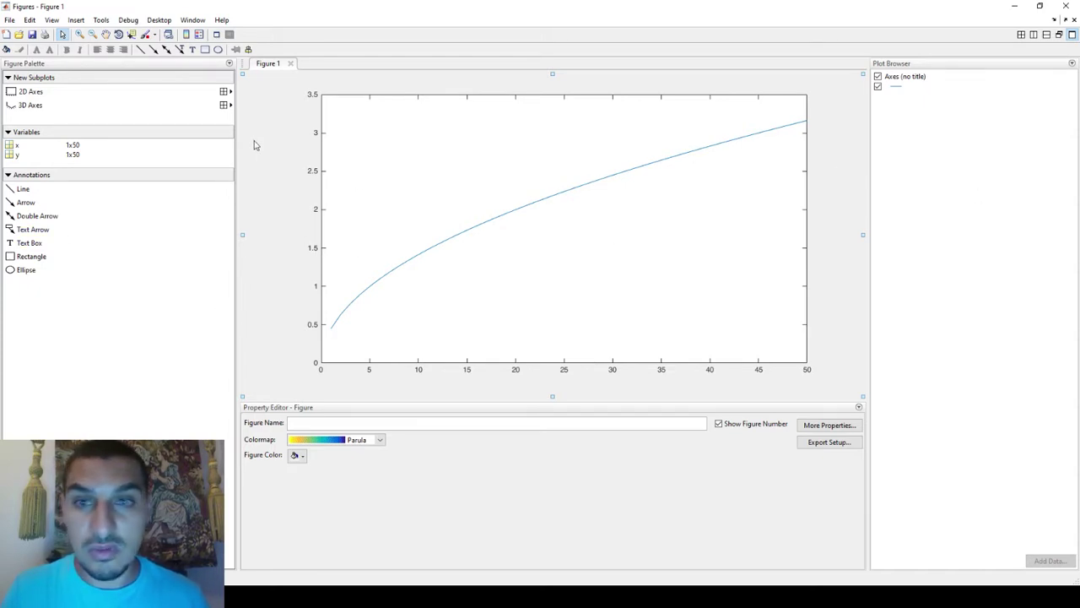
click(76, 21)
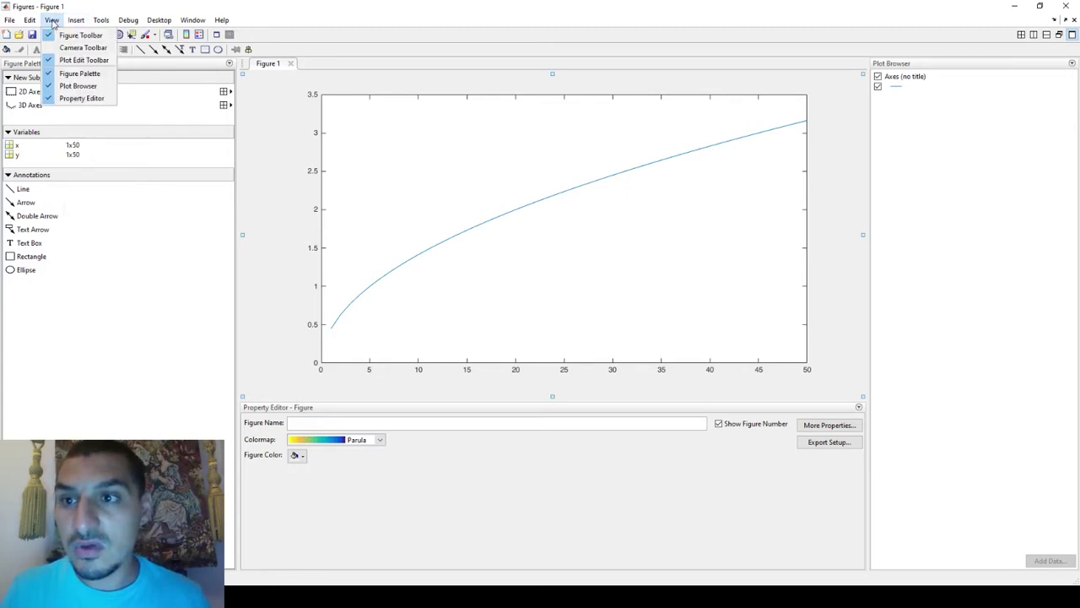
click(51, 20)
click(51, 19)
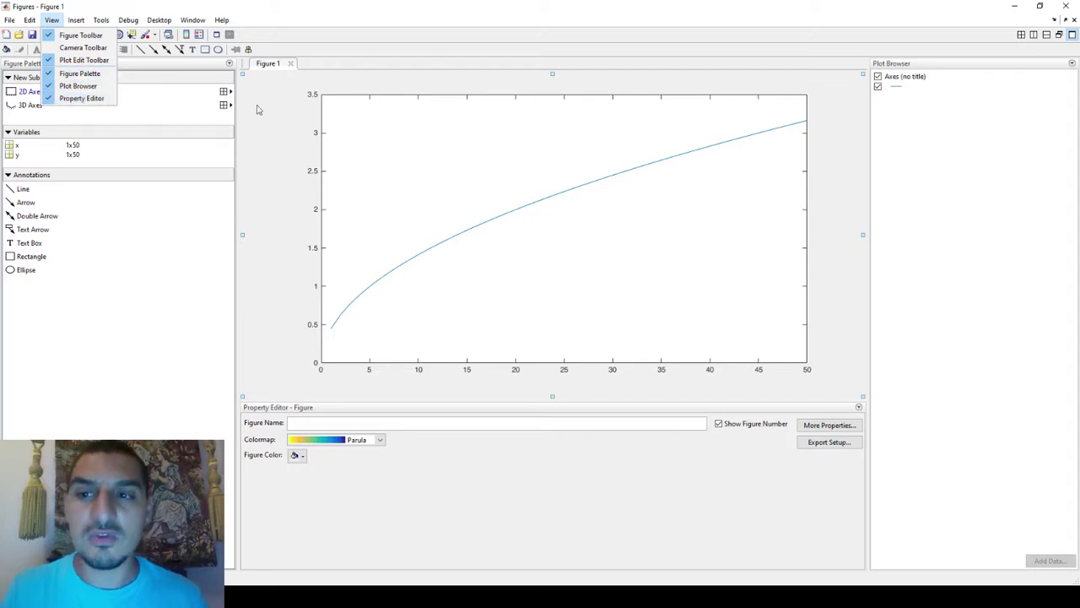
Select the plotted curve and set its X data source to y and its Y data source to x
click(429, 295)
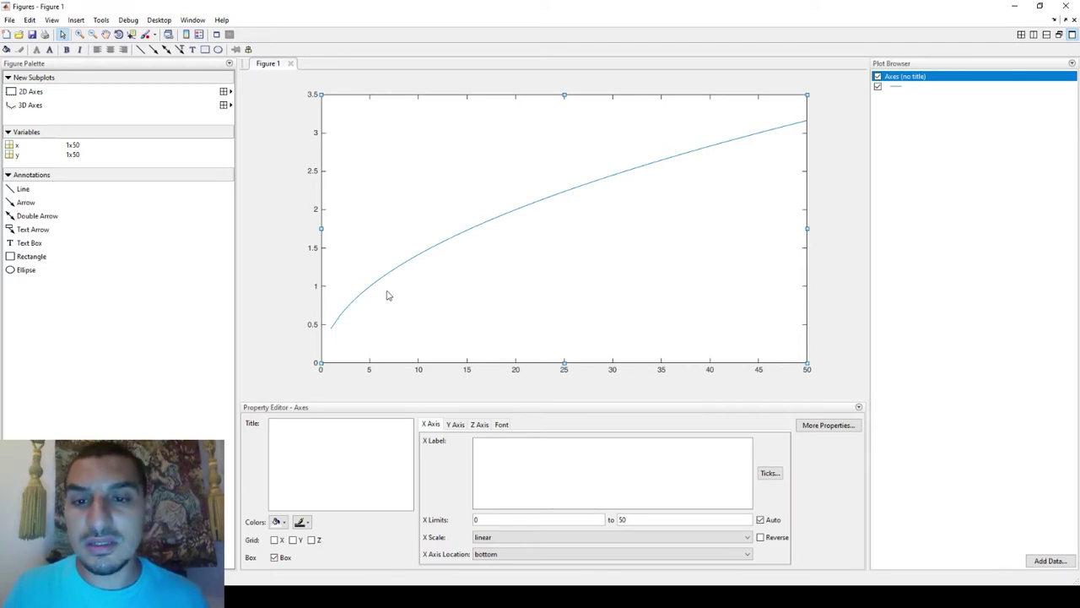
click(390, 279)
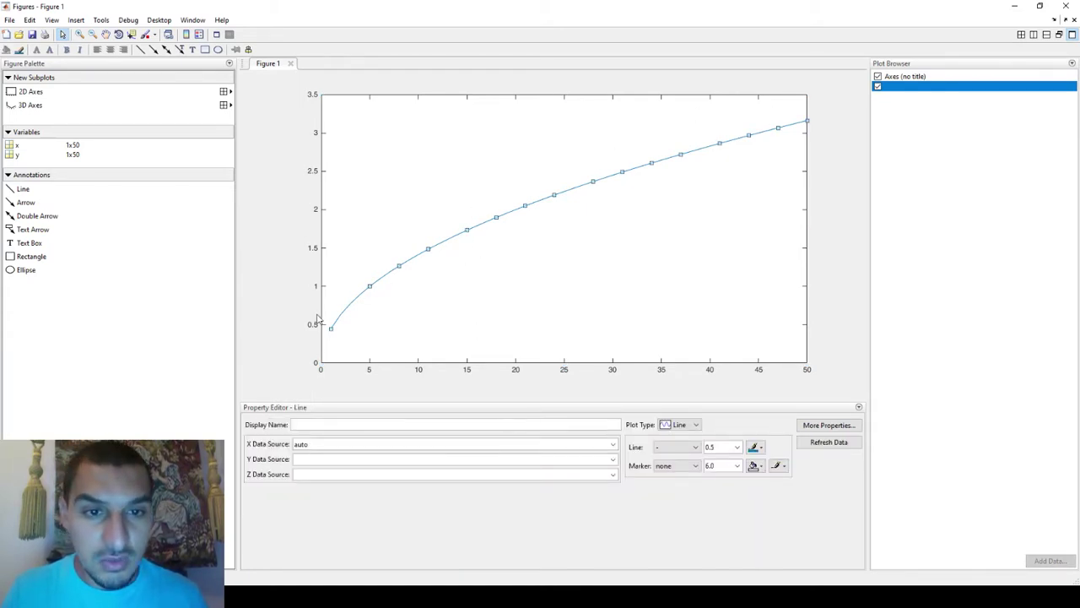
click(614, 447)
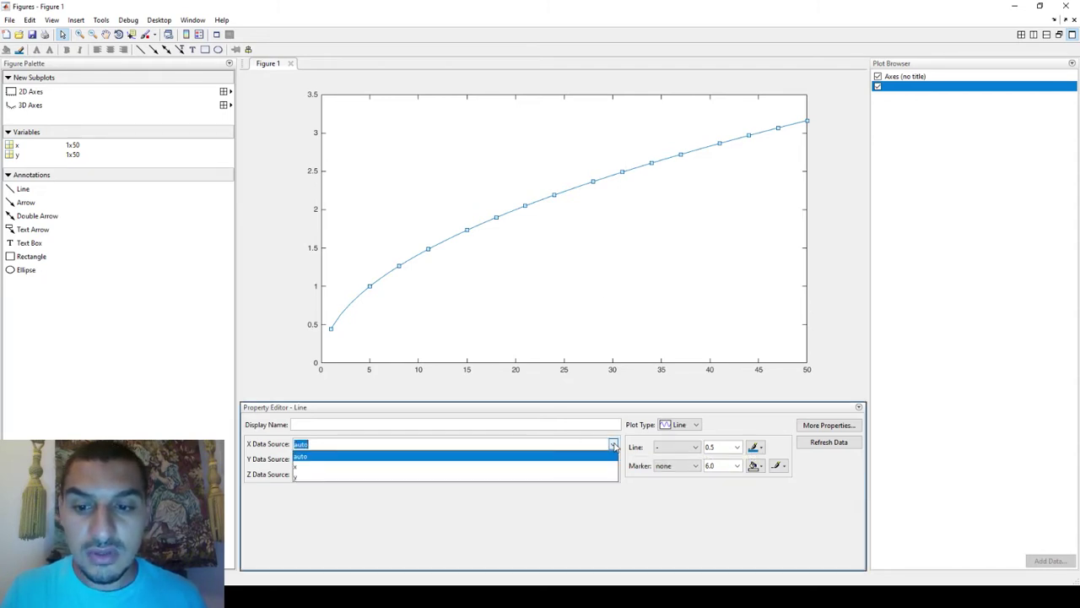
click(439, 478)
click(612, 458)
click(565, 476)
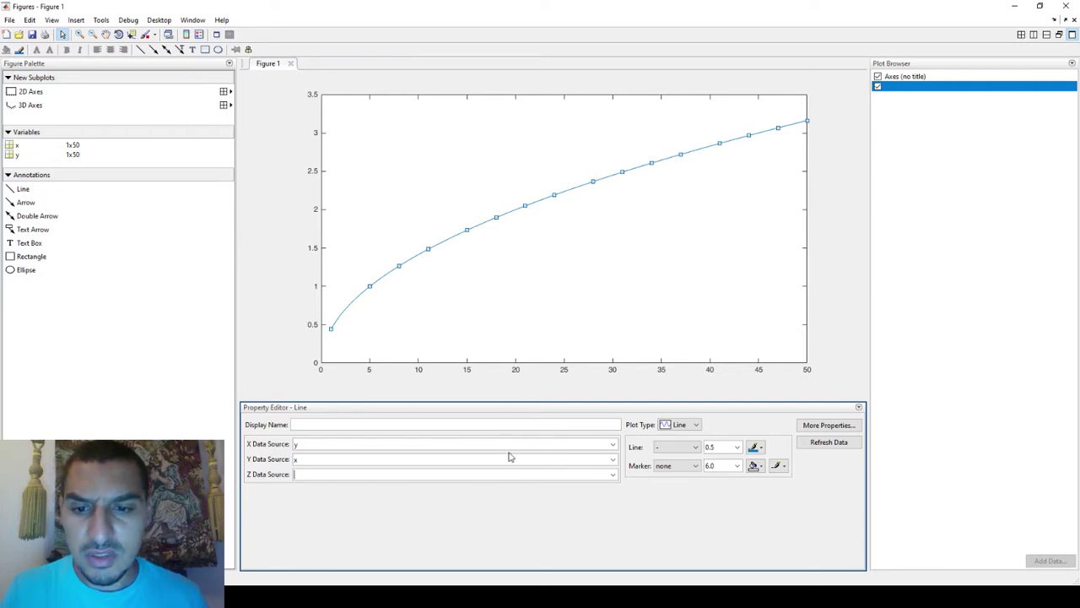
Correct the curve's data sources, setting X to x and Y to y
click(613, 444)
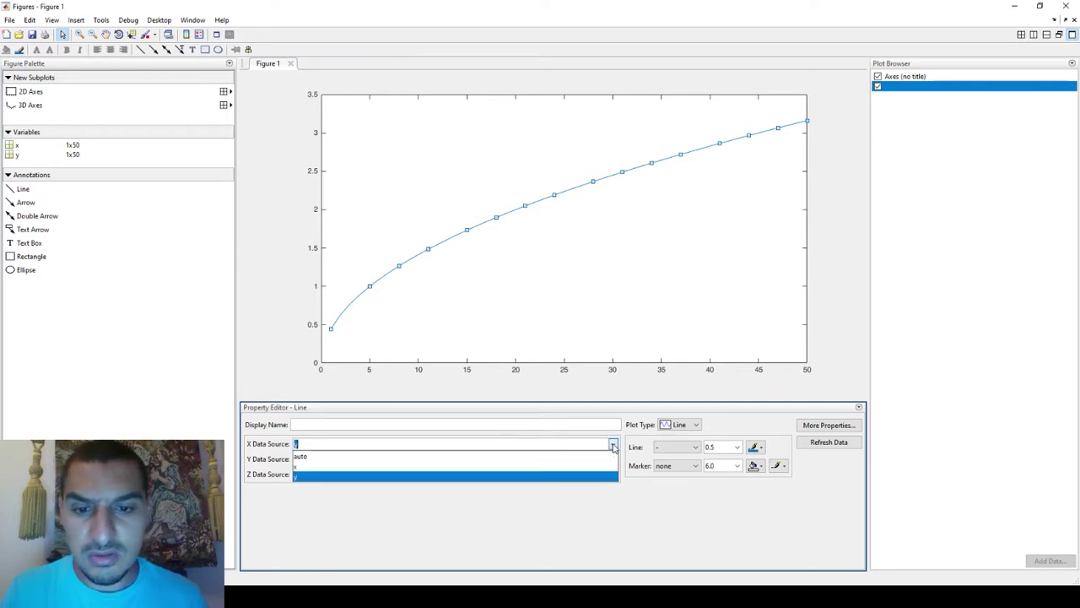
click(560, 470)
key(Tab)
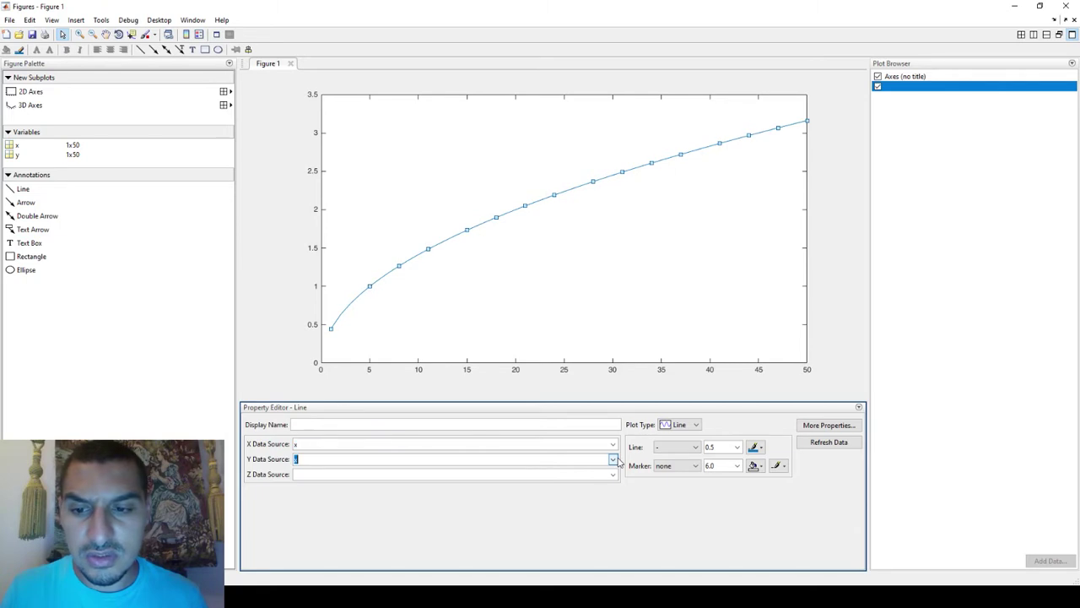
click(613, 459)
click(583, 479)
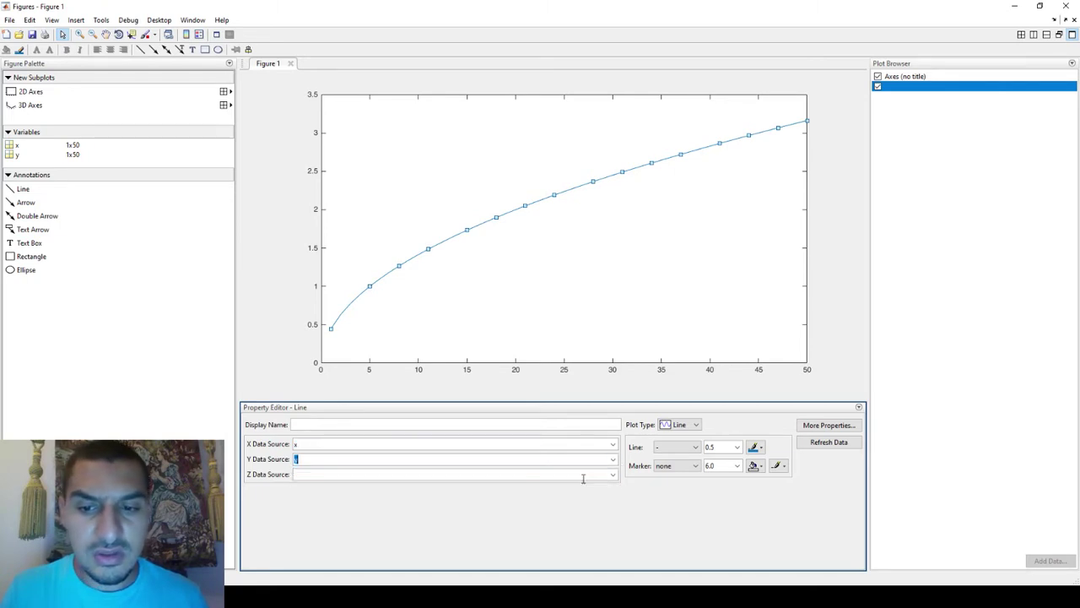
Try the Bar, Area and Stairs plot types on the curve and return it to the Line type
click(698, 428)
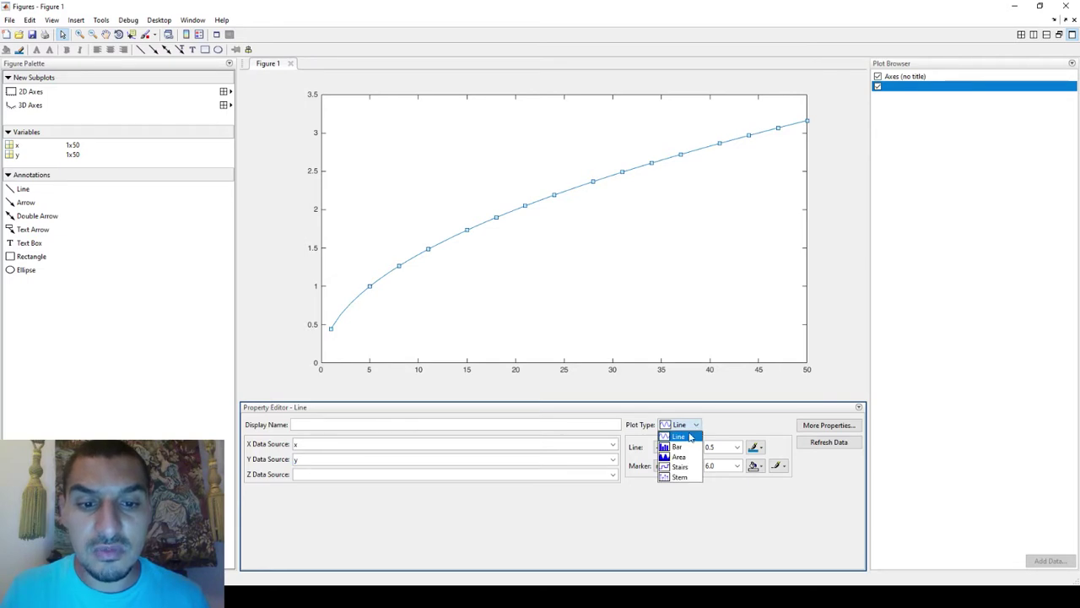
click(680, 450)
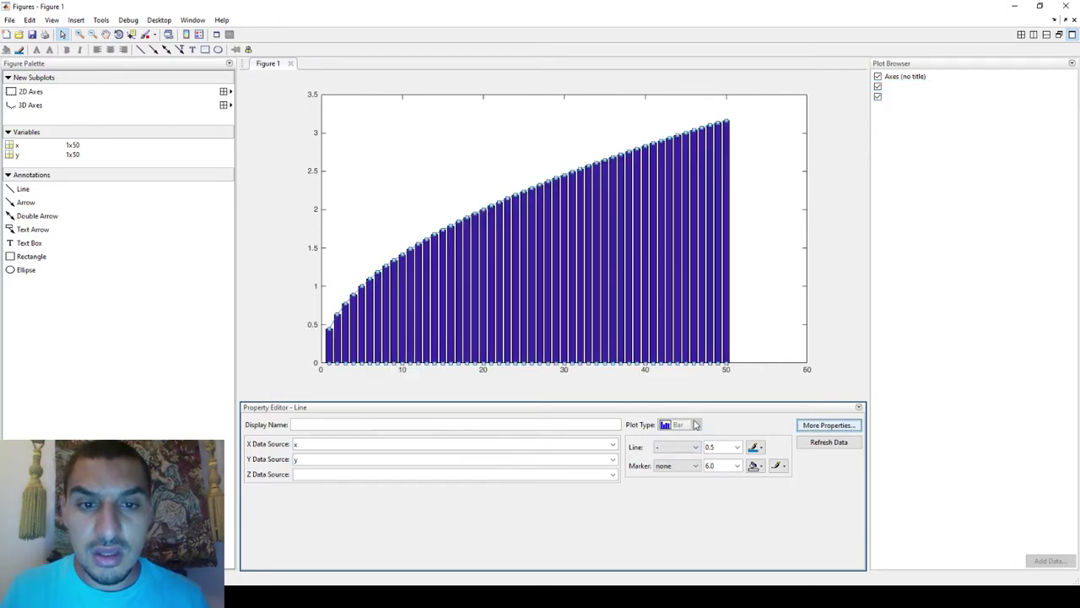
click(730, 425)
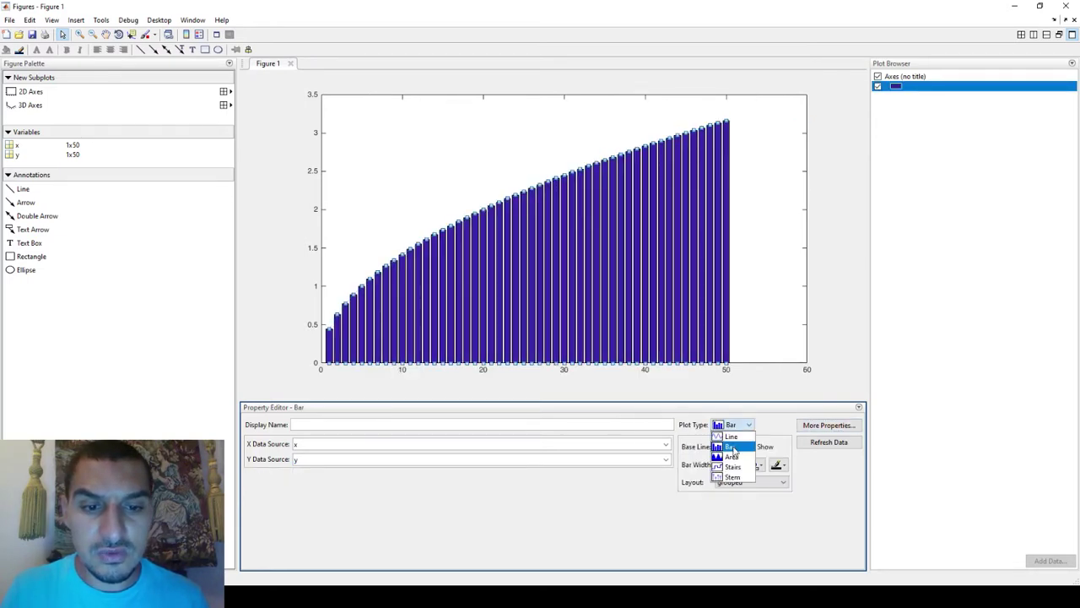
click(734, 460)
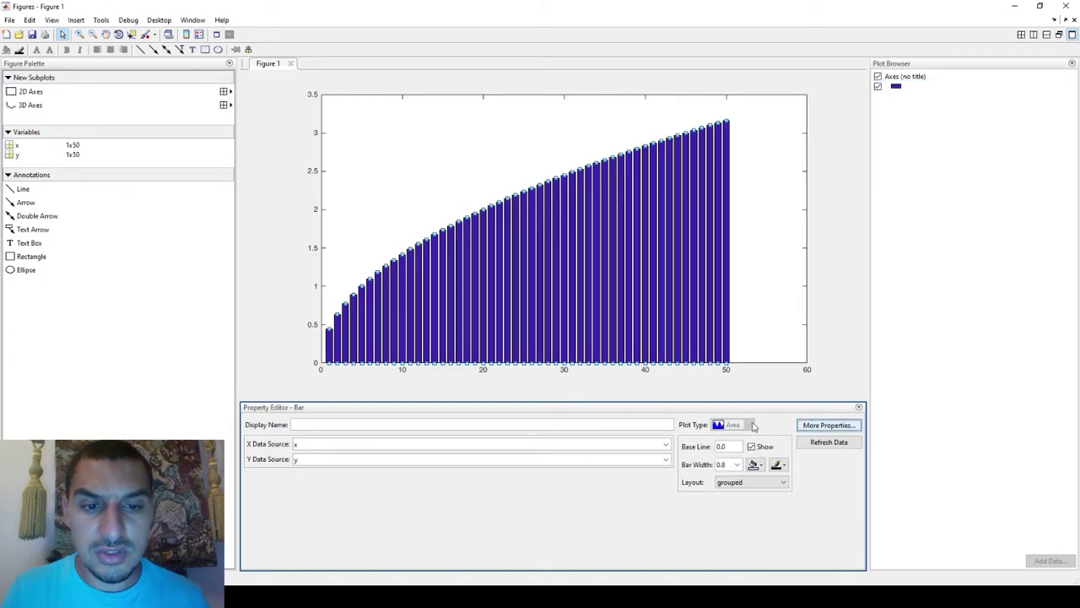
click(694, 429)
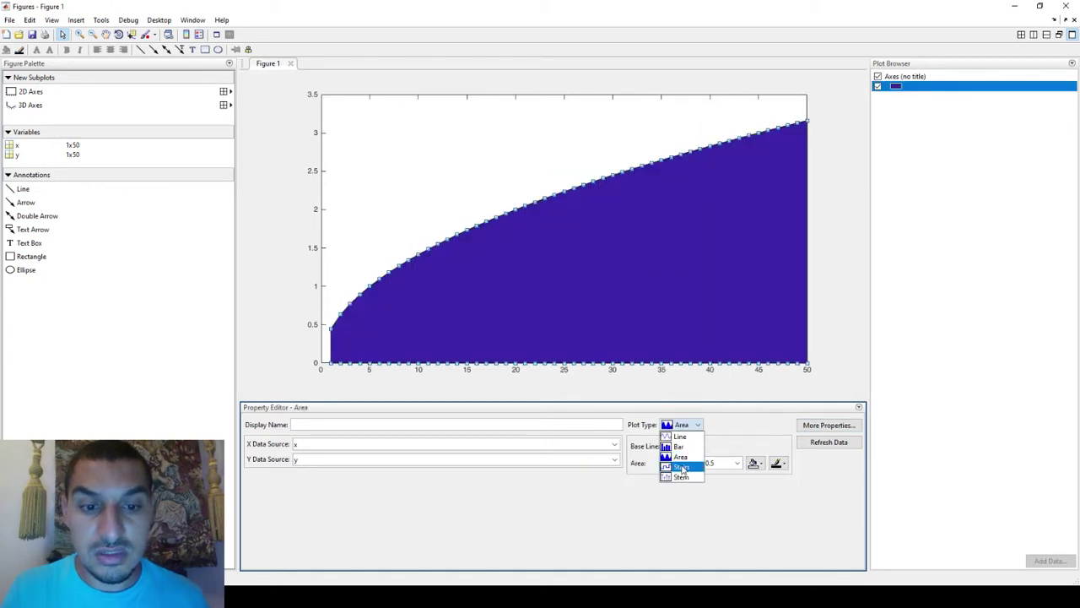
click(683, 465)
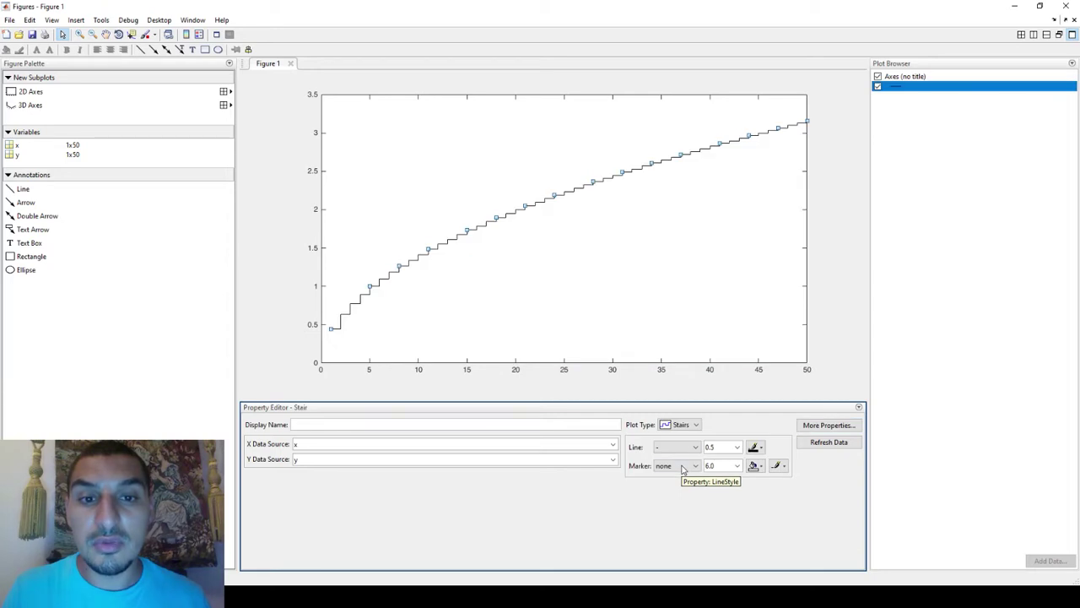
click(697, 426)
click(680, 436)
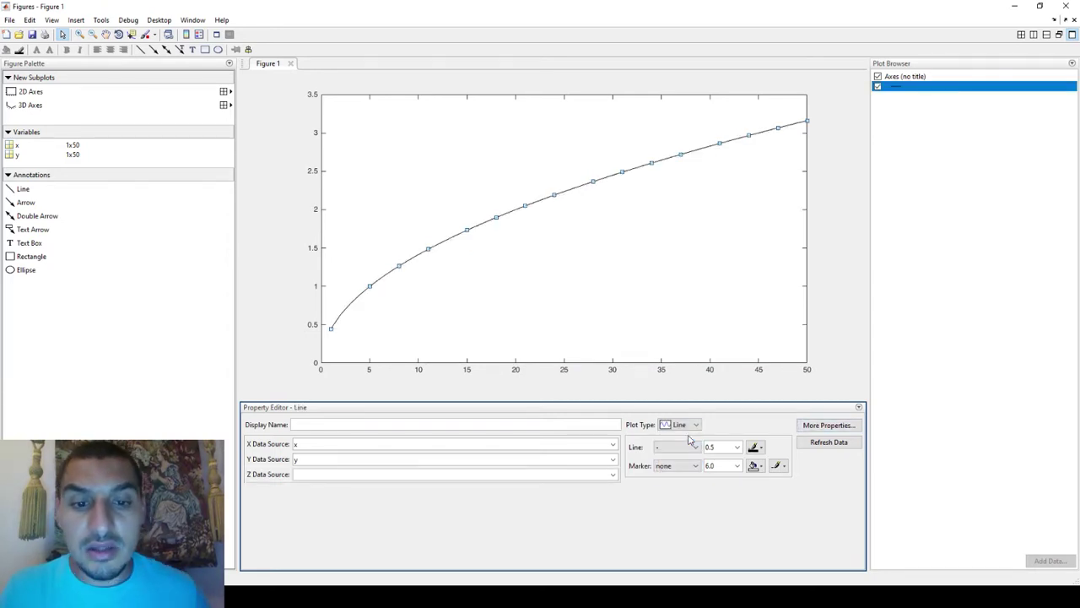
Try the dashed (--) line style on the curve and settle on the dotted (:) style
click(694, 449)
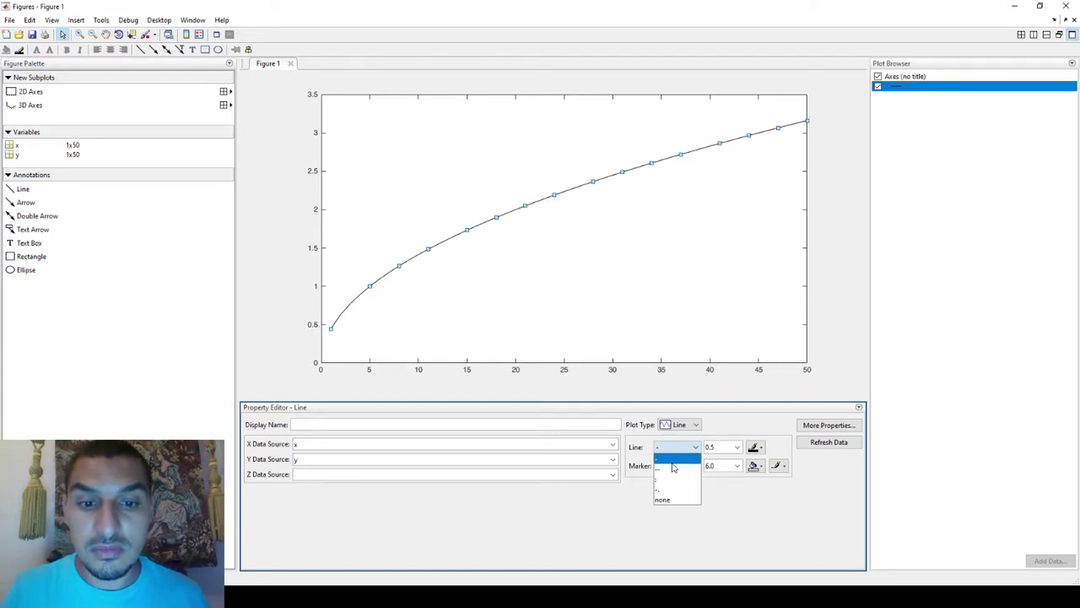
click(672, 470)
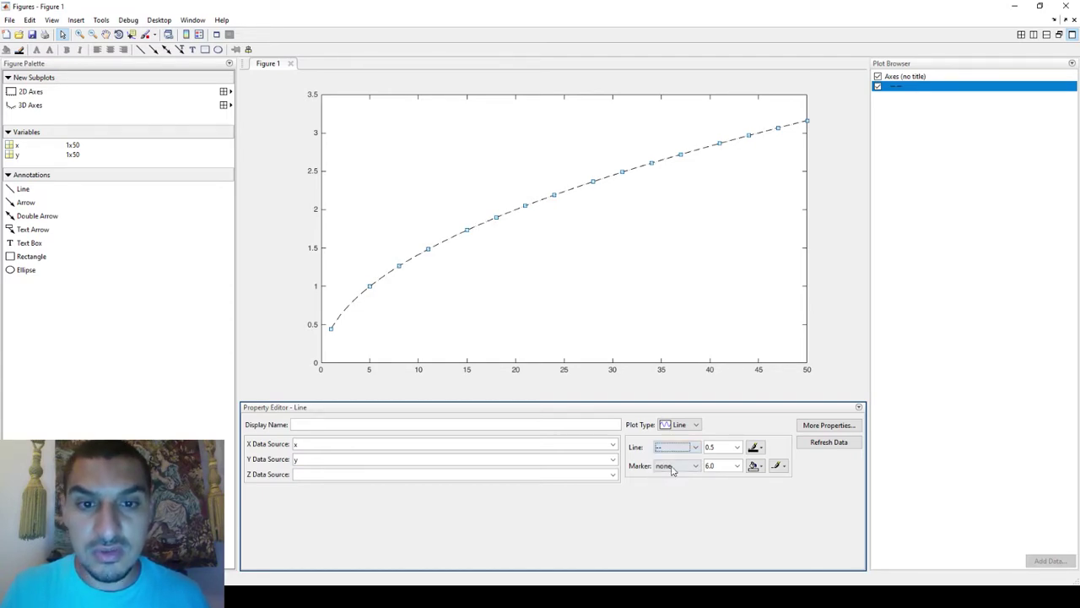
click(685, 448)
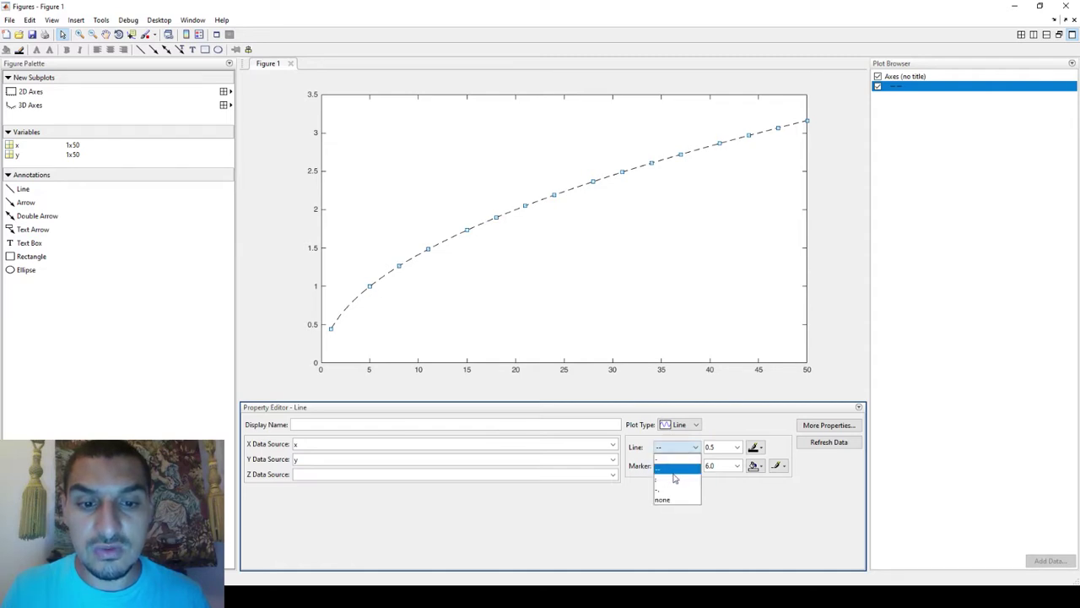
click(675, 479)
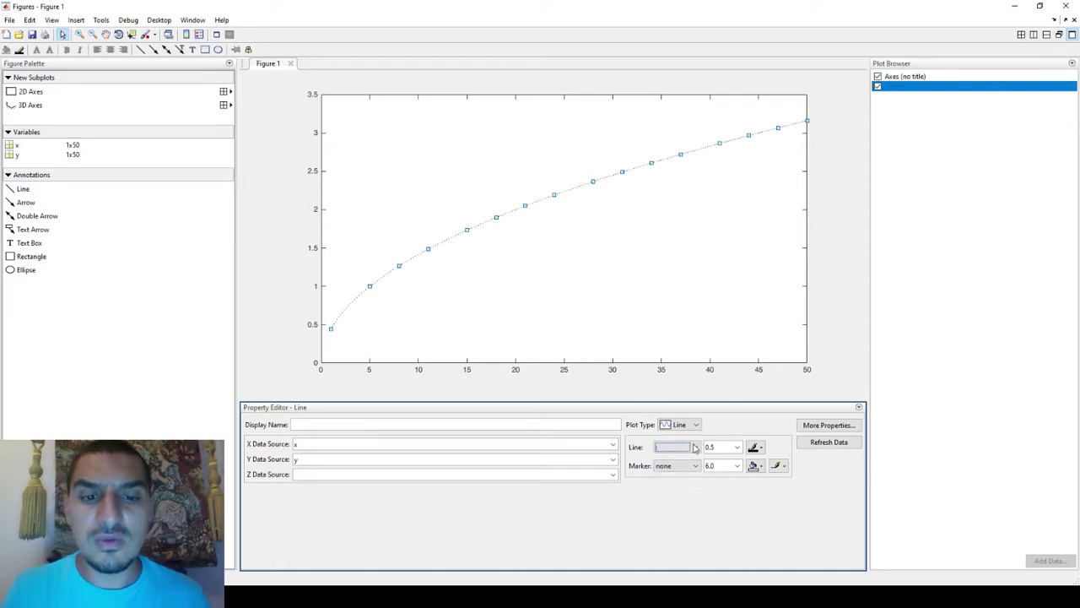
Set the curve's line width to 2.0 and its line colour to red
click(737, 447)
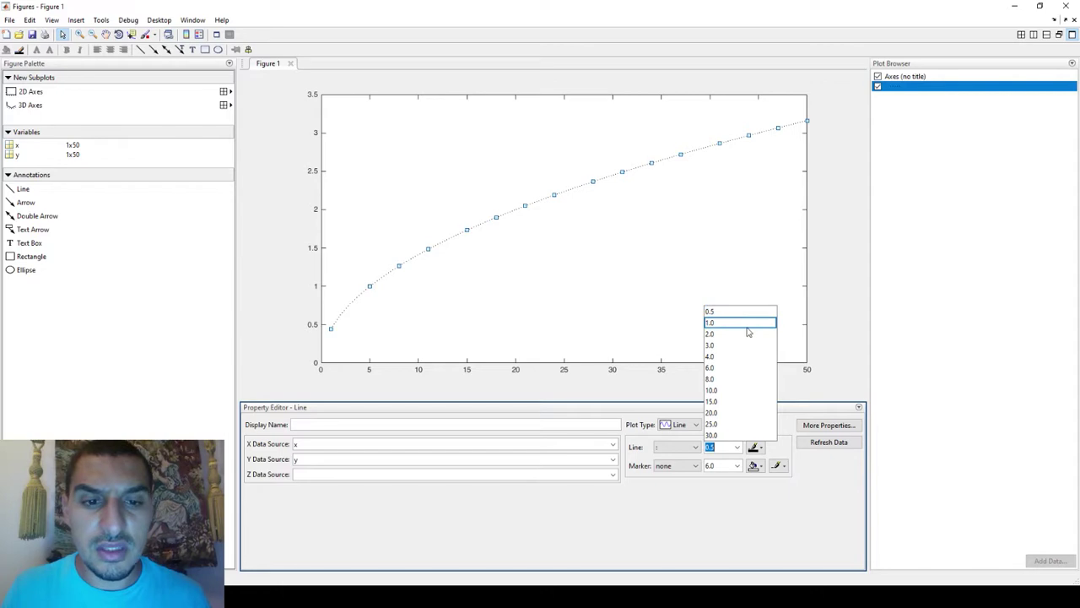
click(736, 335)
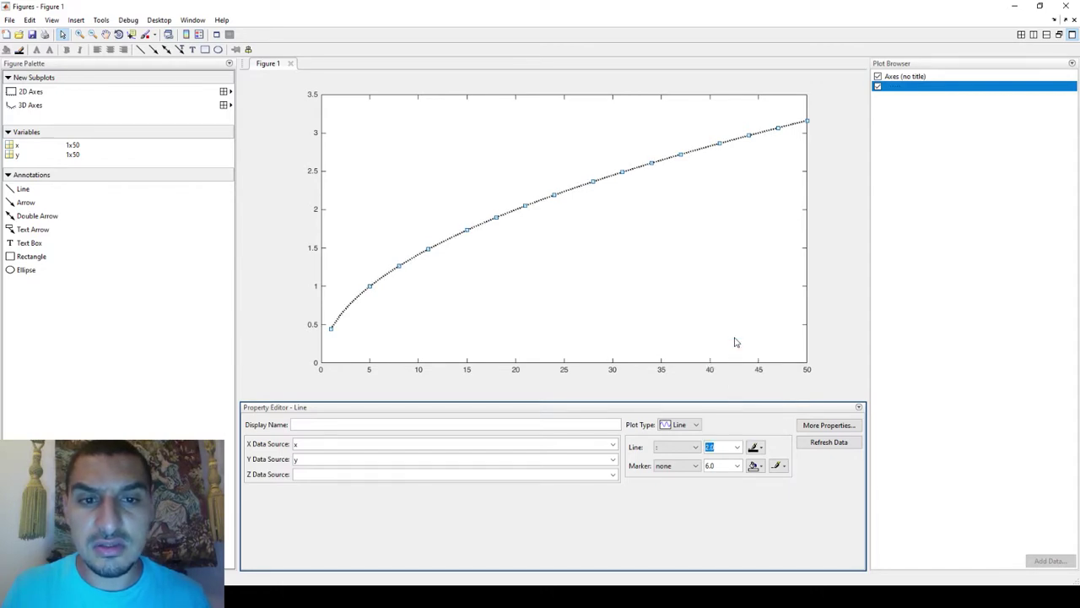
click(759, 450)
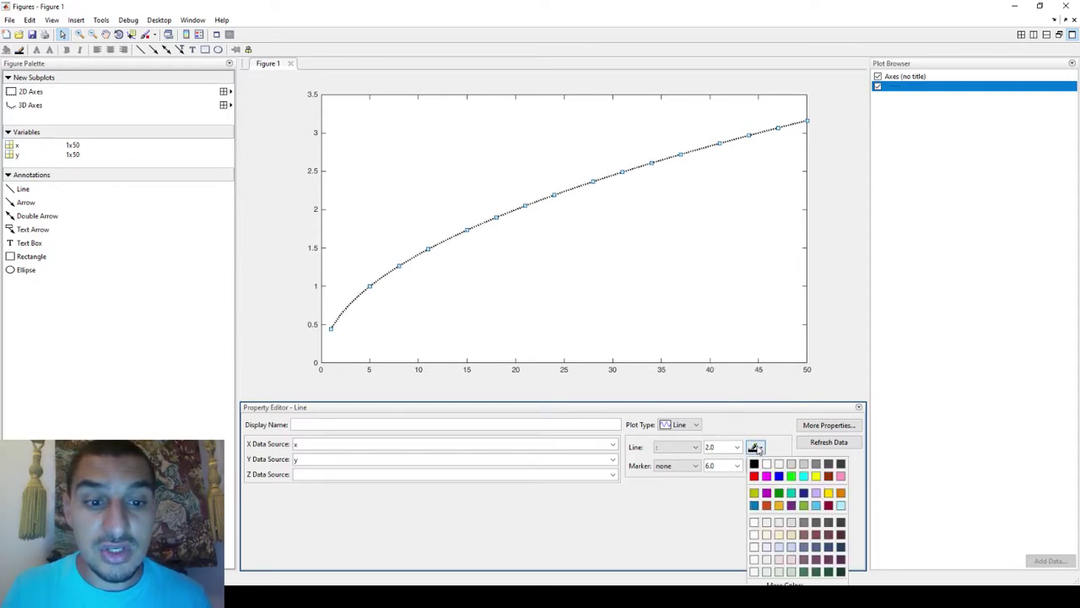
click(759, 482)
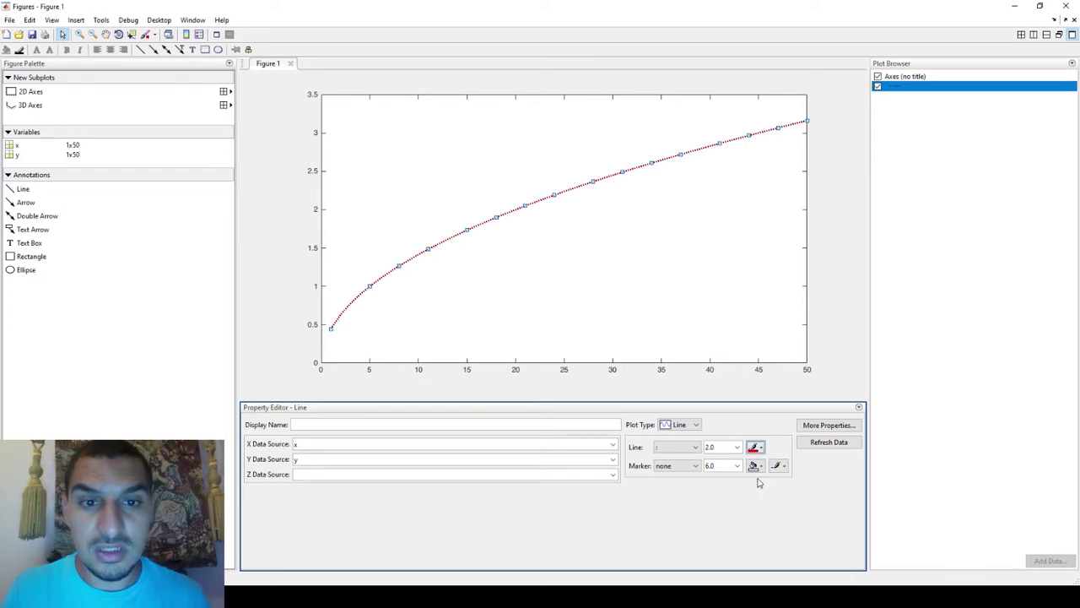
Try the right-pointing triangle (>) marker on the curve and settle on the circle (o) marker
click(696, 466)
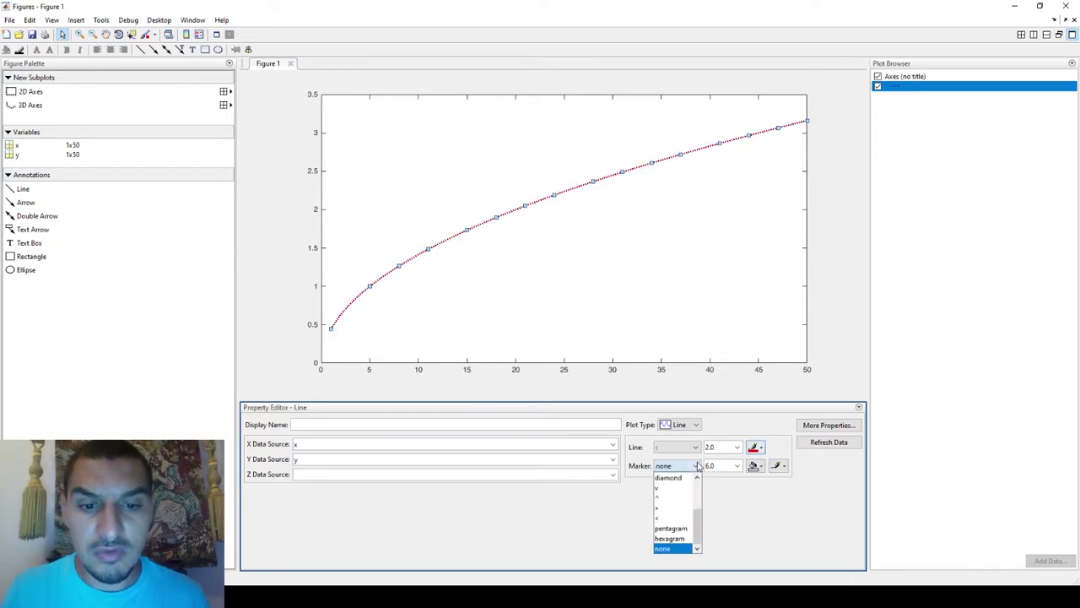
click(680, 510)
click(692, 467)
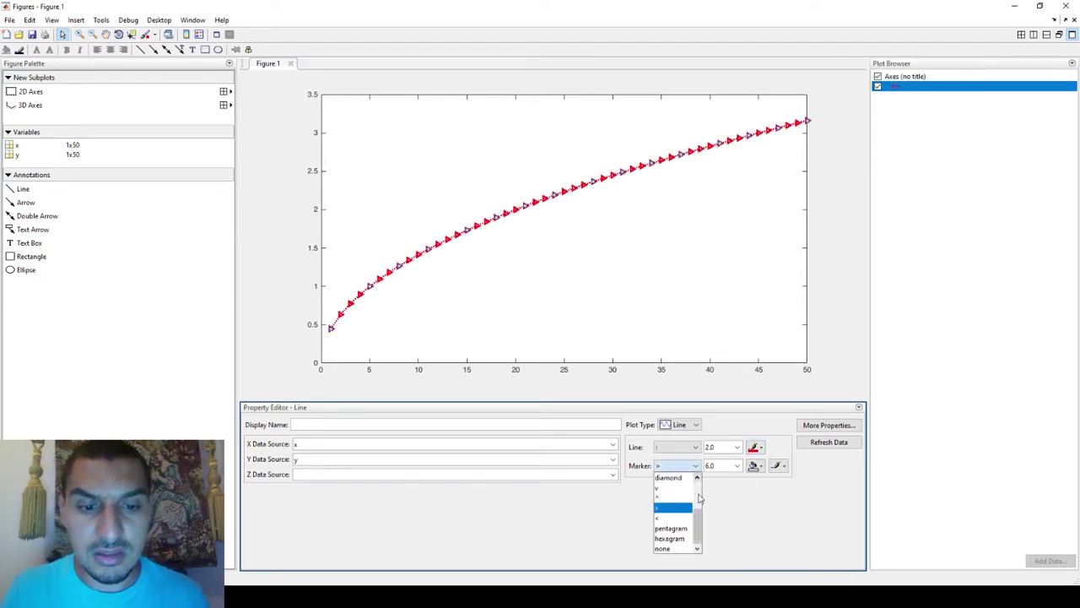
scroll(697, 537, up, 3)
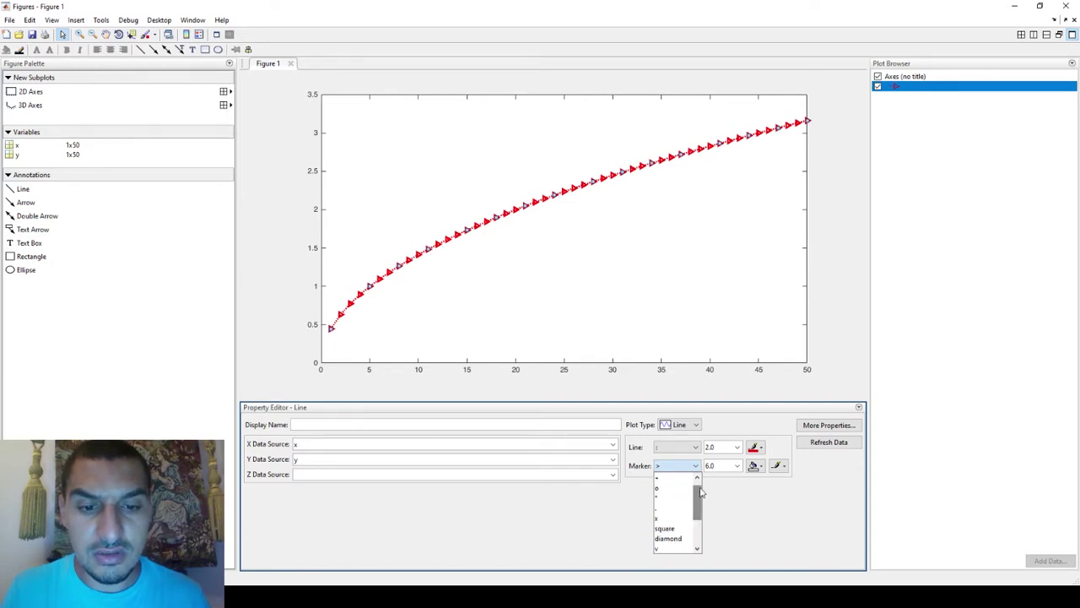
click(674, 491)
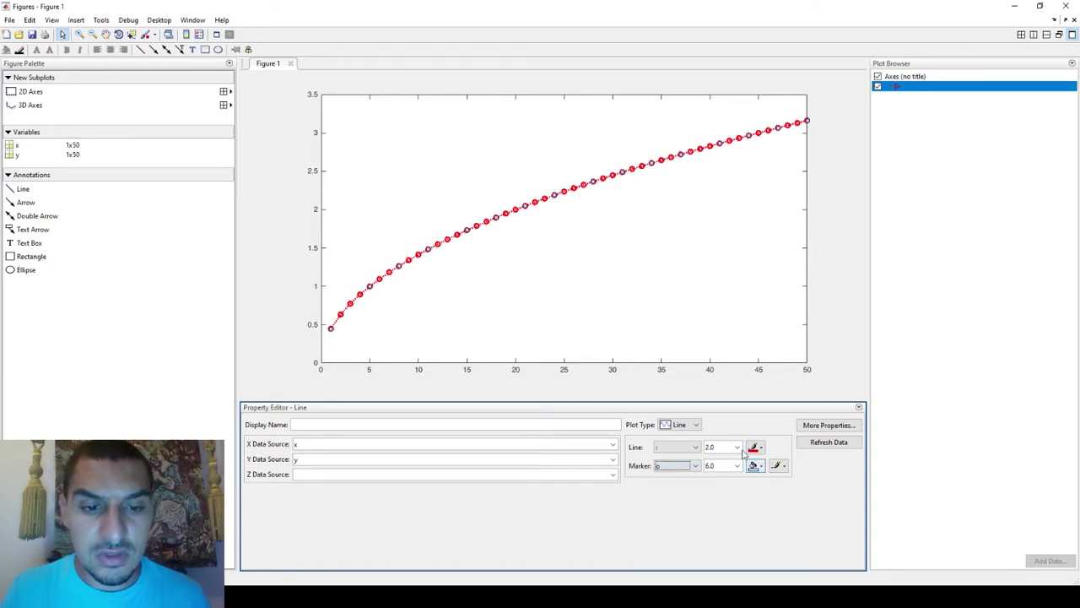
Set the curve's line width to 1.0 and its marker size to 8.0
click(737, 447)
click(723, 323)
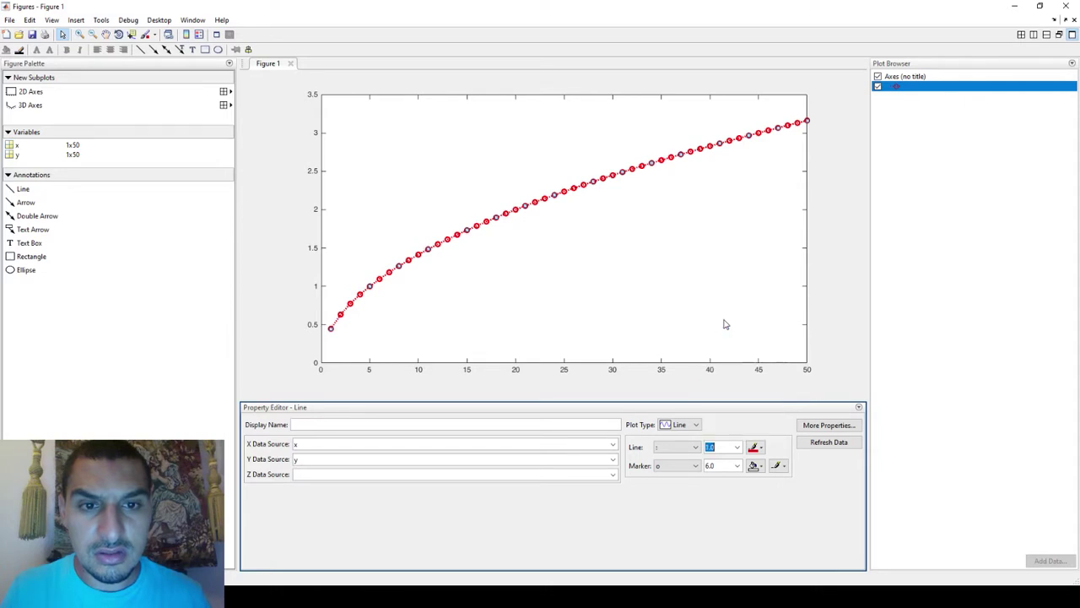
click(737, 465)
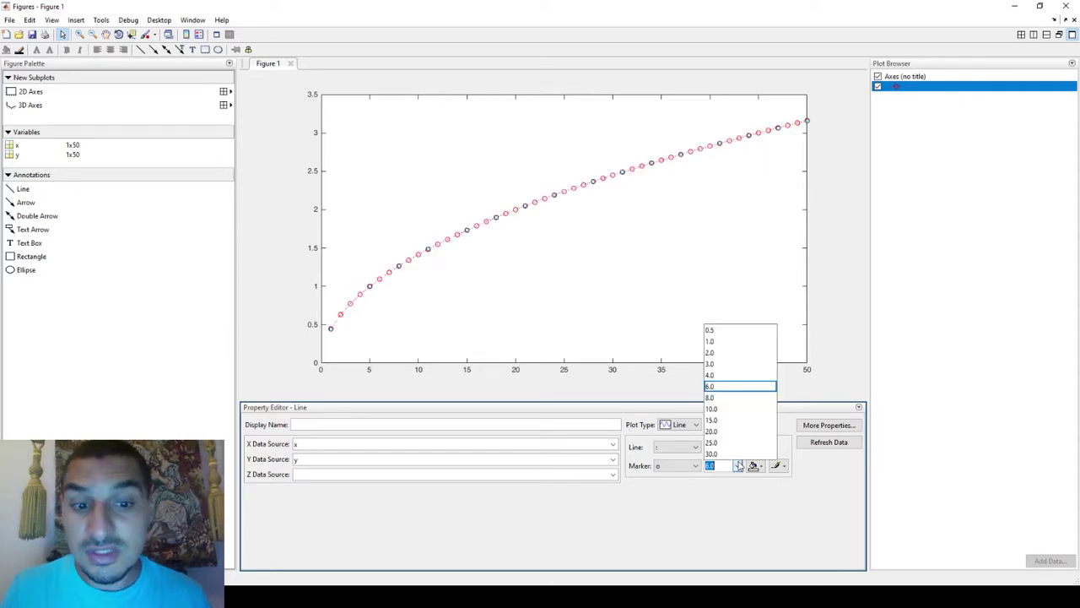
click(727, 398)
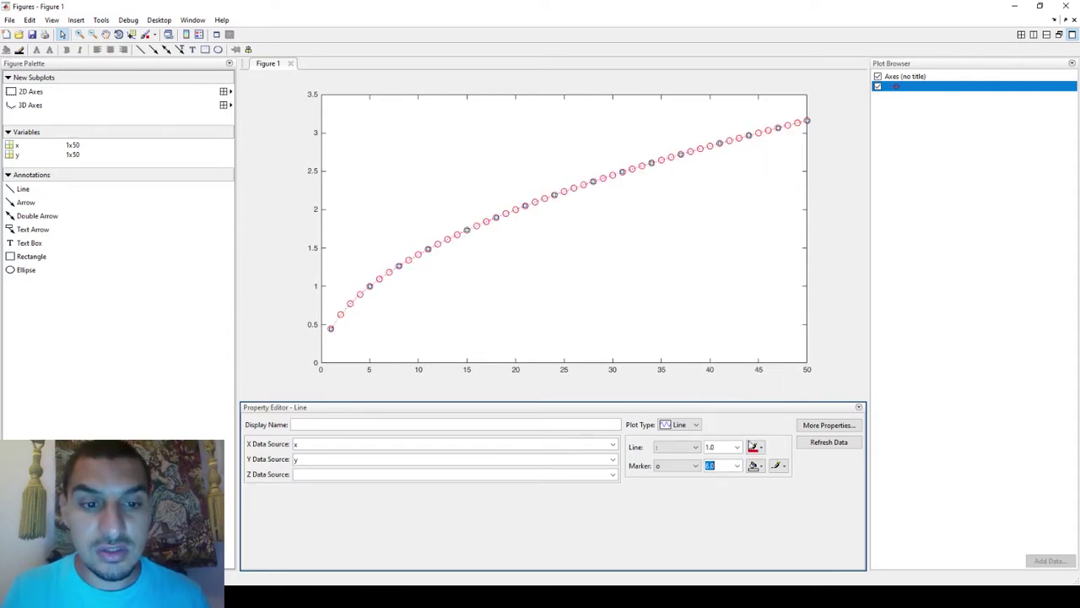
Try yellow as the marker fill colour and settle on light grey
click(757, 466)
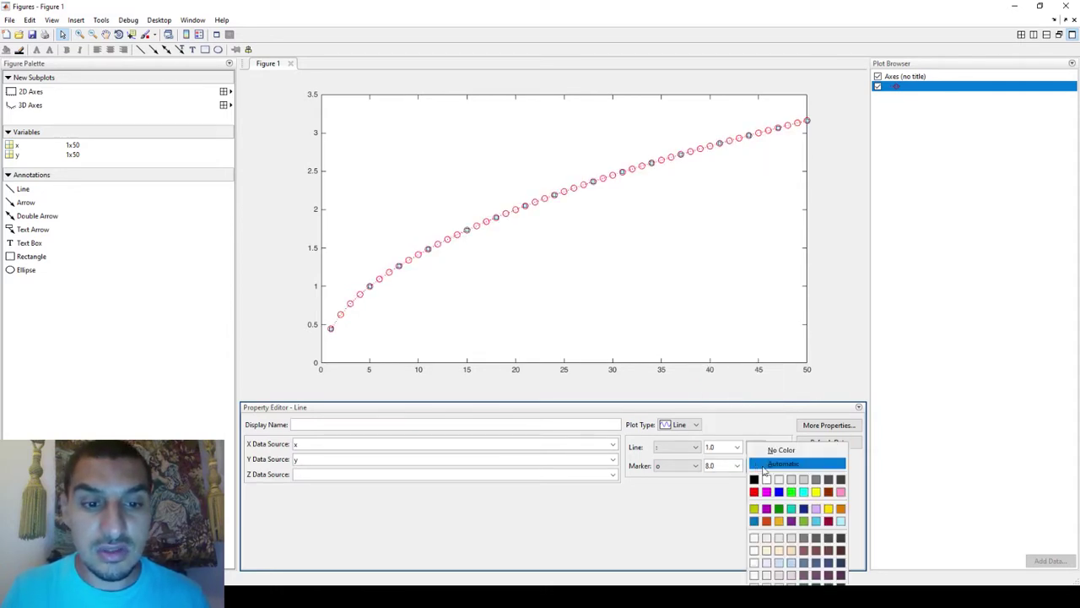
click(816, 494)
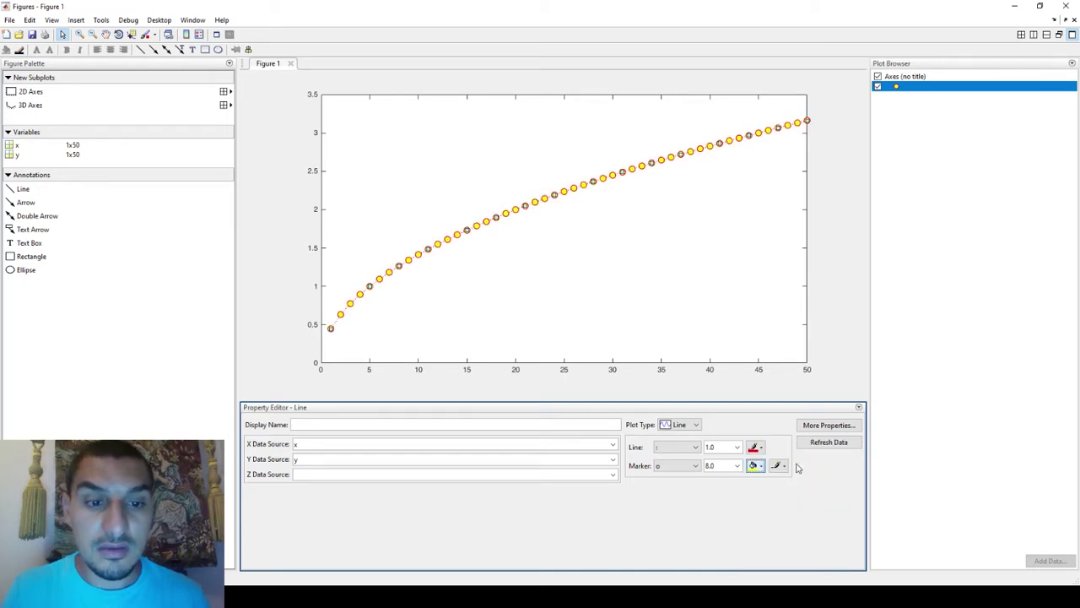
click(754, 469)
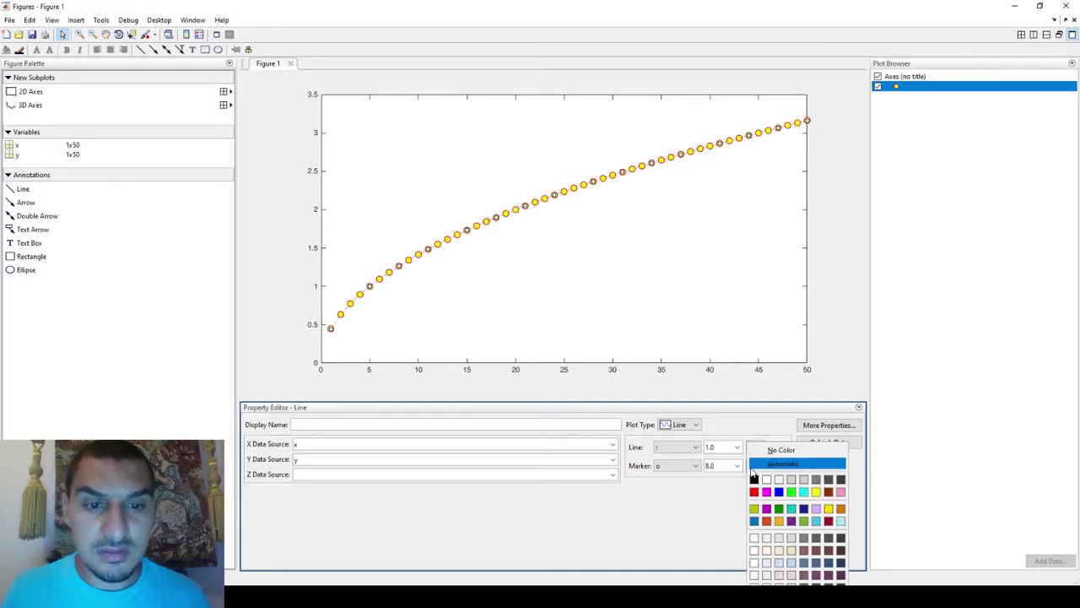
click(802, 482)
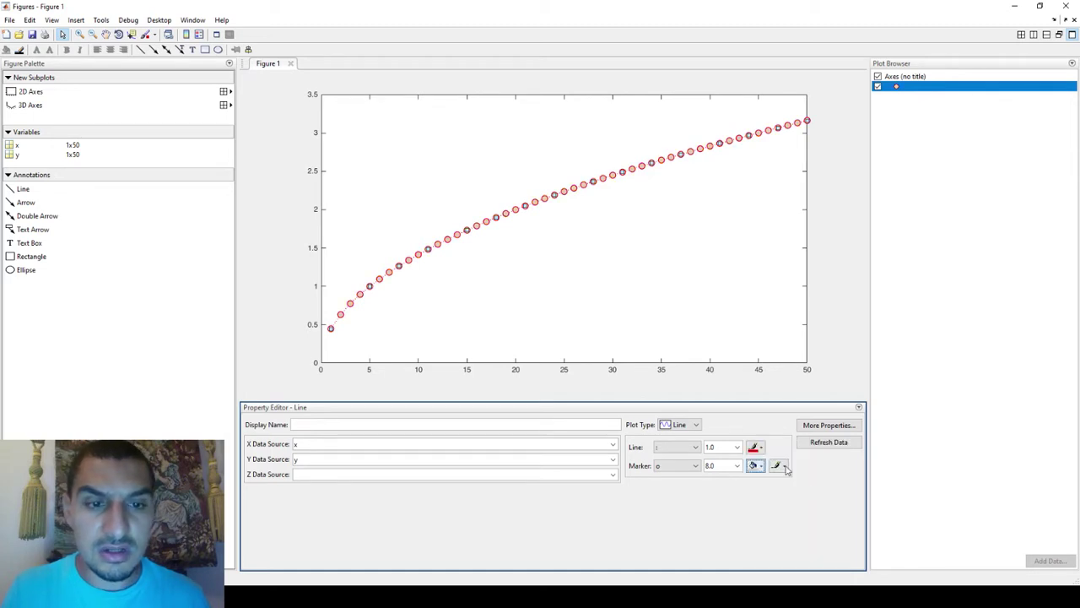
Change the curve's line style to dashed (--) and set its line width to 2.0
click(716, 447)
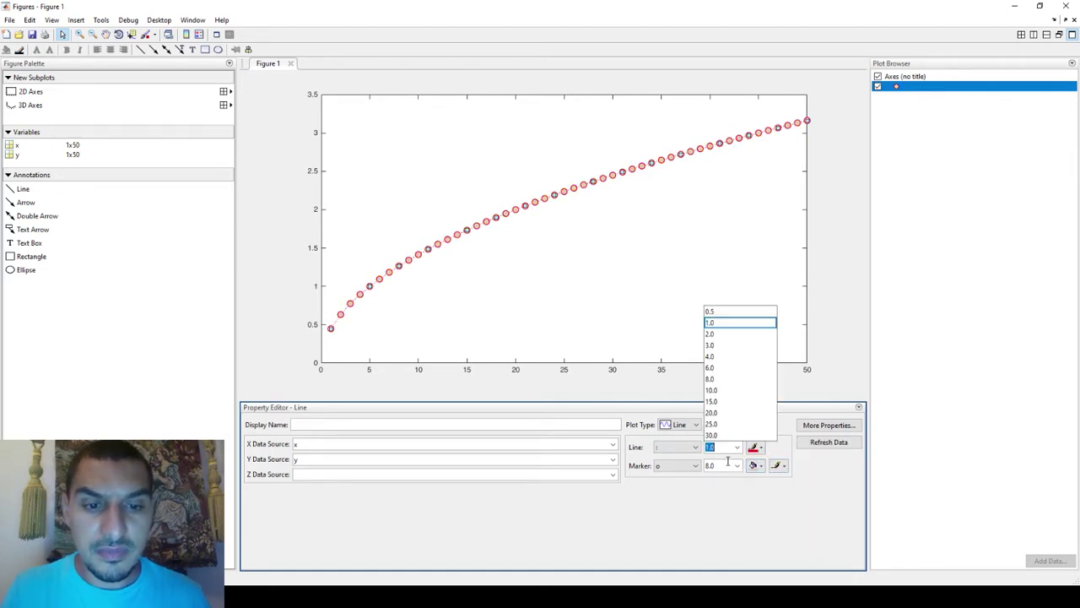
click(675, 447)
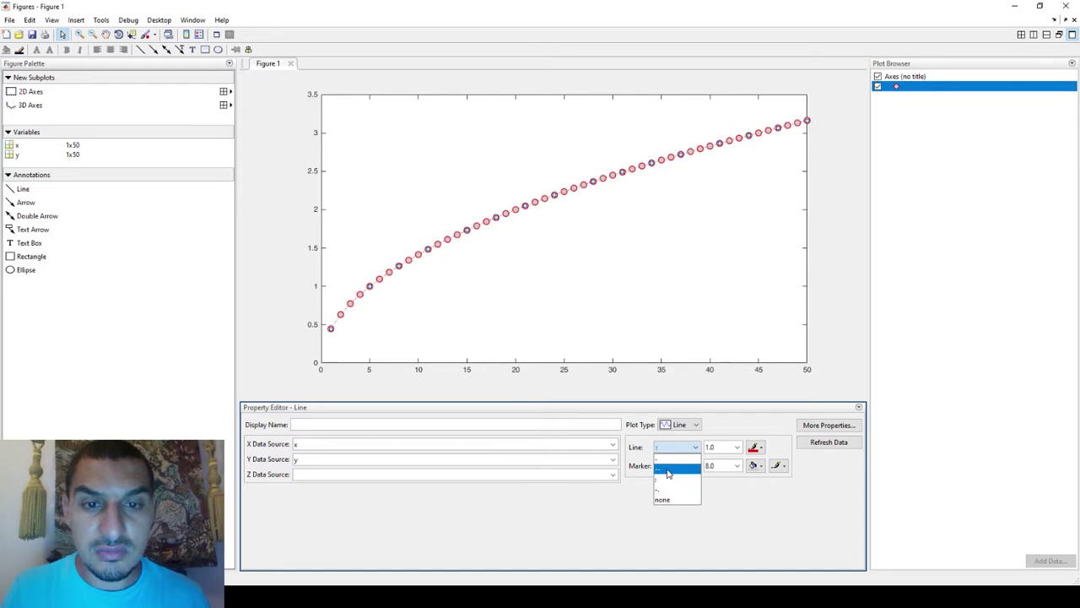
click(668, 471)
click(736, 446)
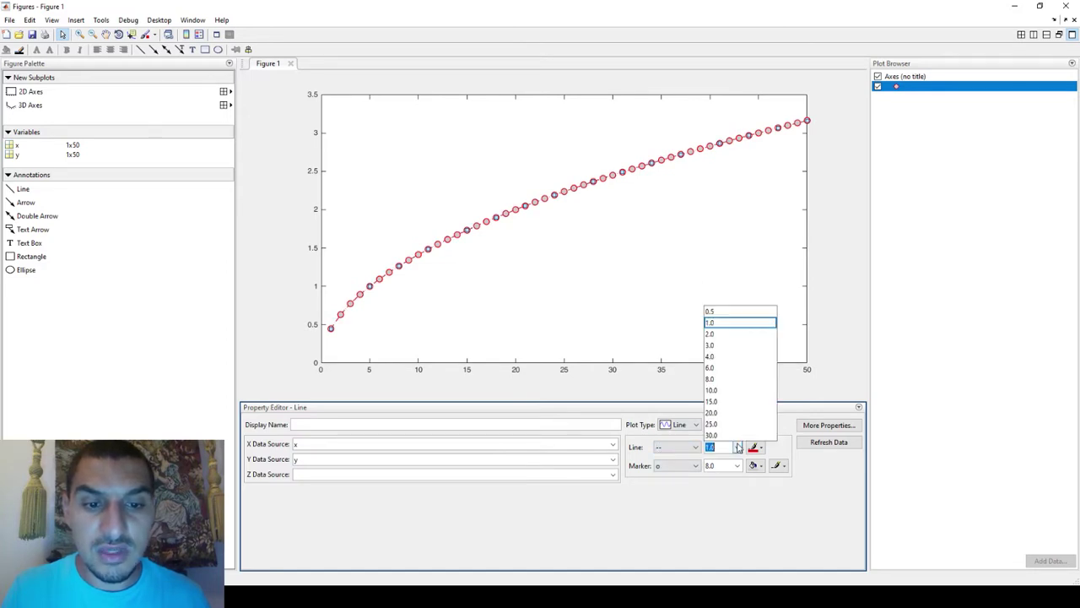
click(720, 336)
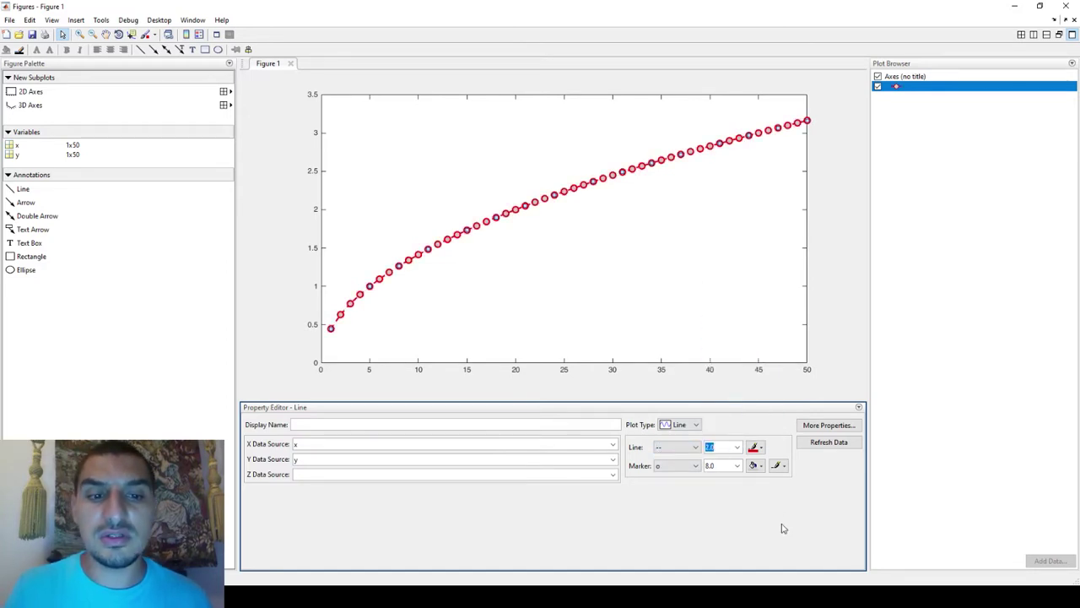
Select the axes and label the X axis "x"
click(849, 296)
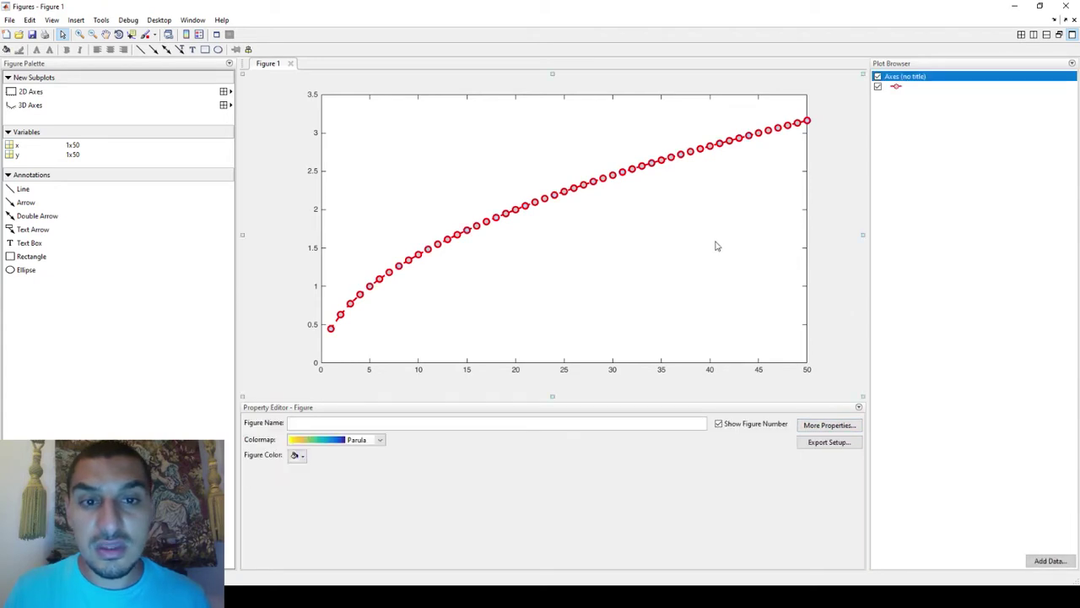
click(802, 277)
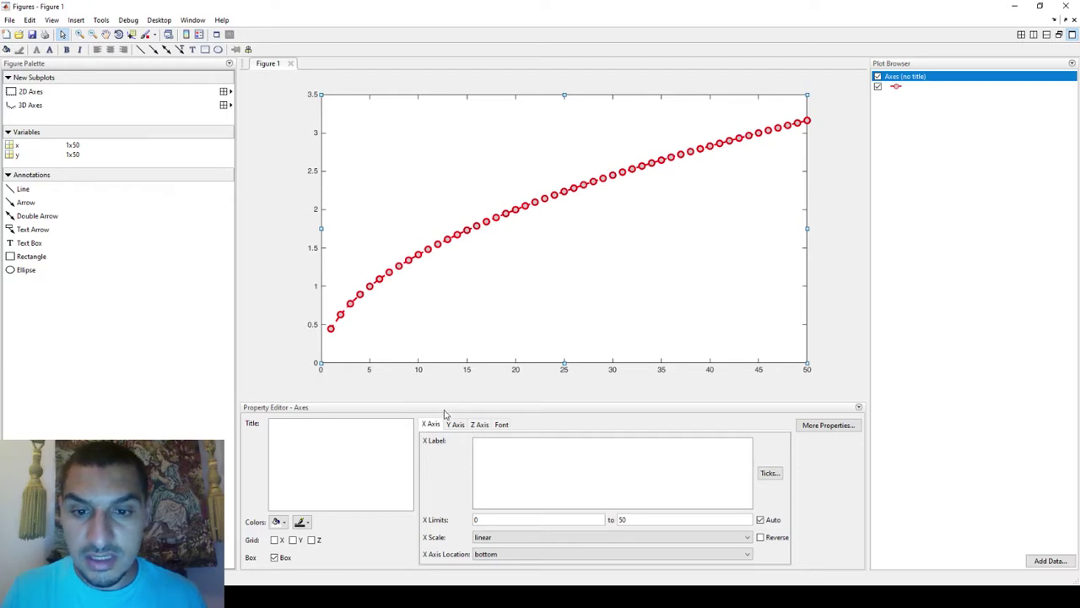
click(494, 459)
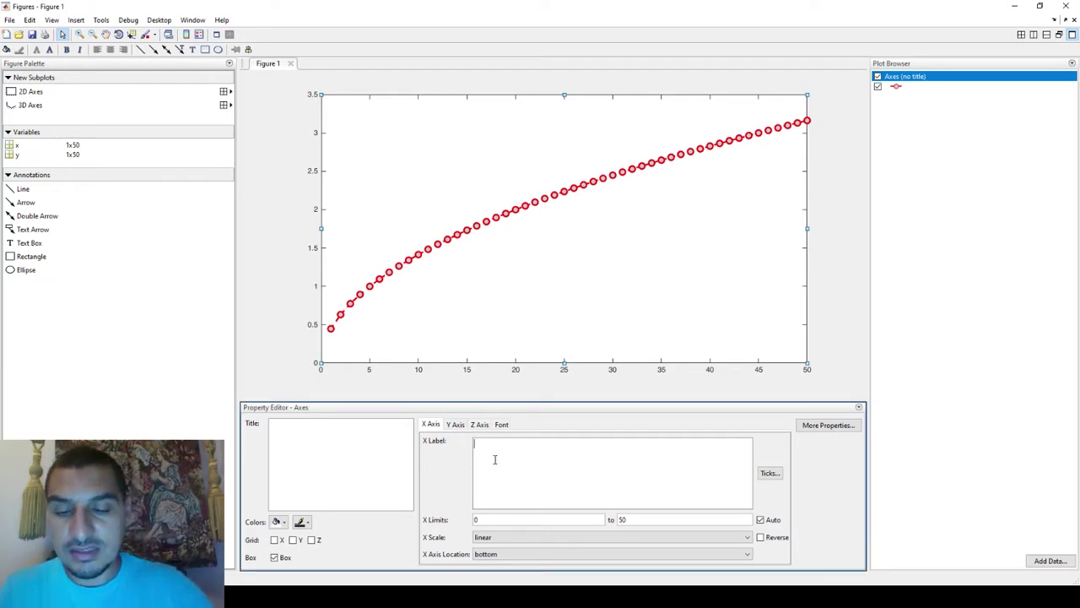
text(x)
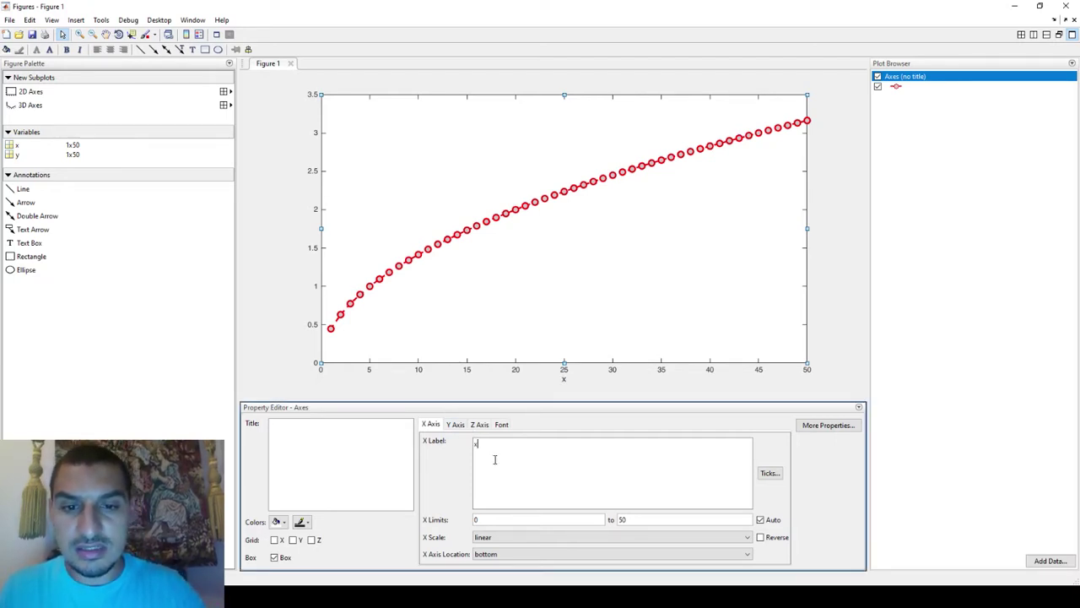
click(648, 383)
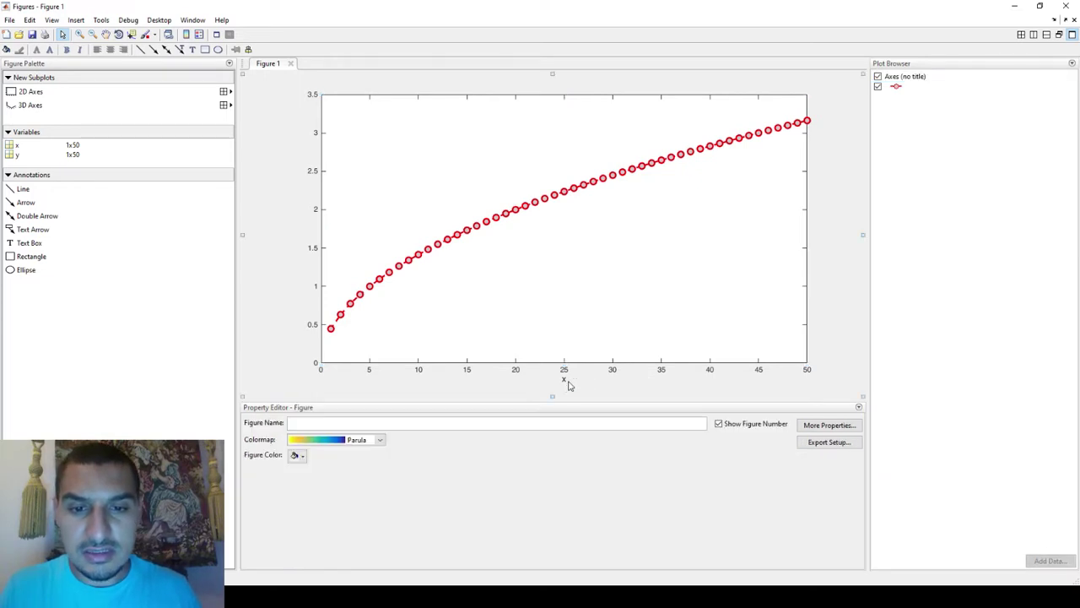
Select the axes again and label the Y axis "y"
click(482, 292)
click(317, 221)
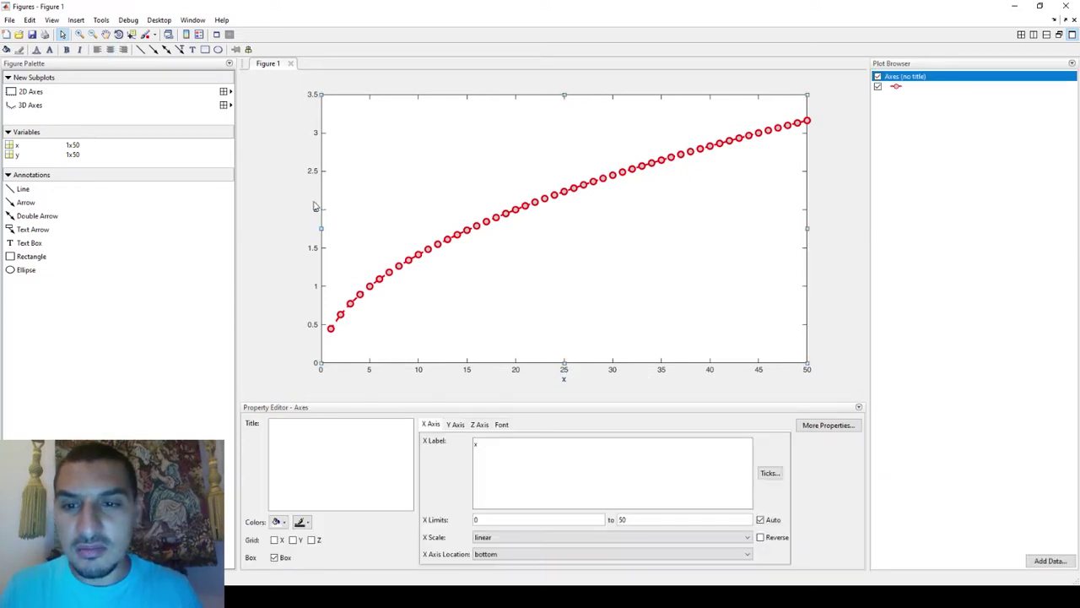
click(314, 208)
click(316, 212)
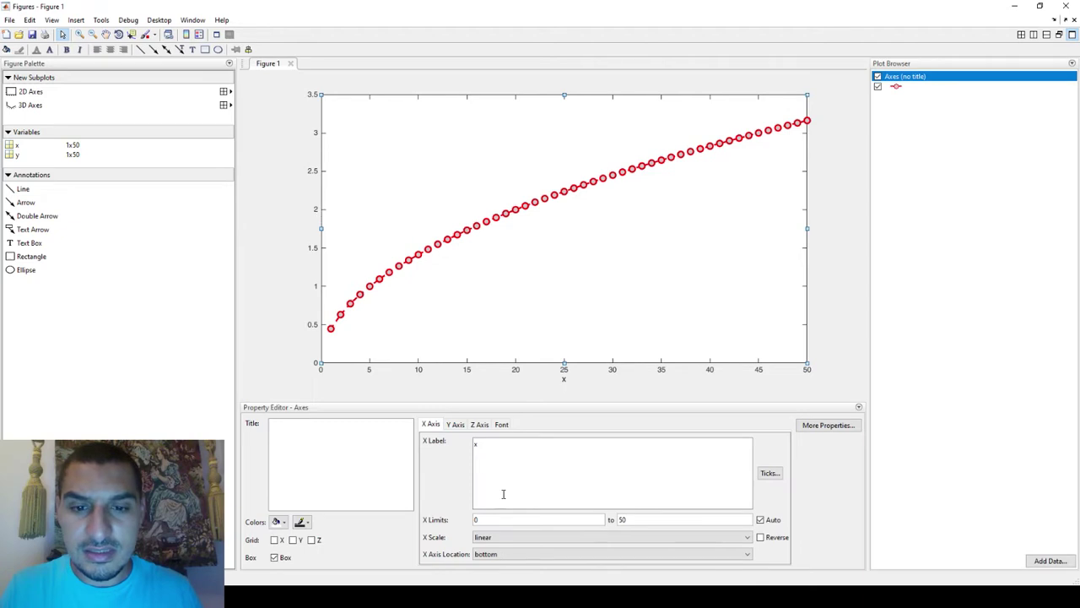
click(457, 425)
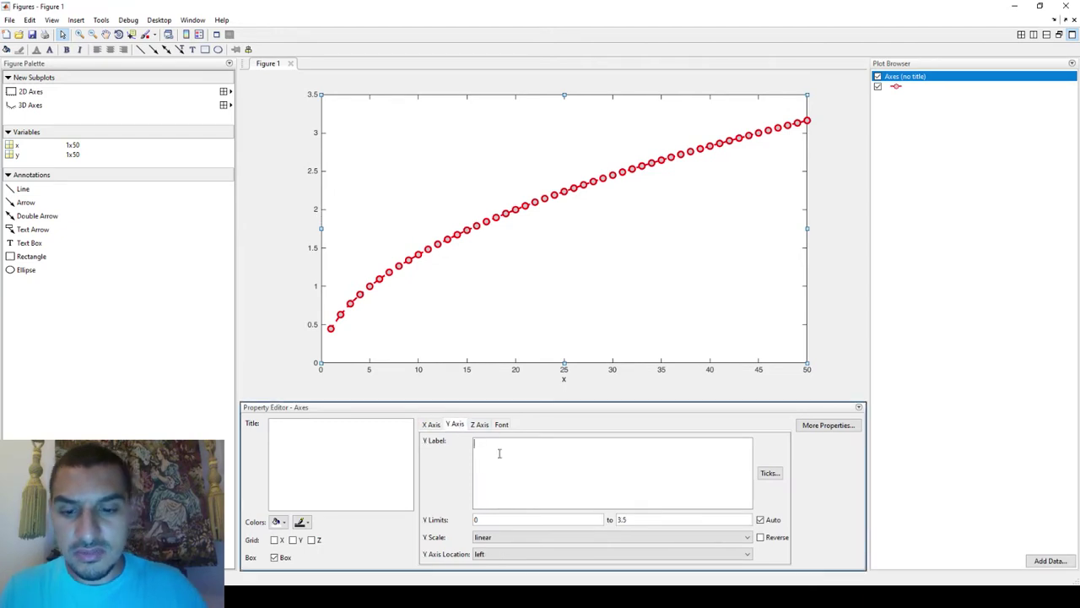
key(Return)
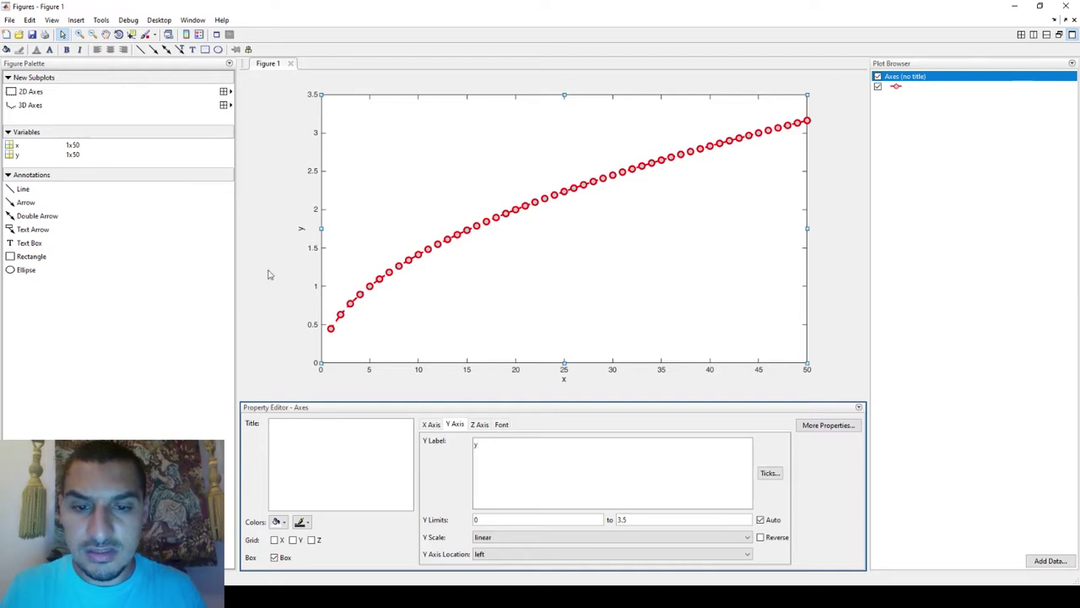
View the Y axis tick settings without changing them, and set the upper Y limit to 4
click(769, 474)
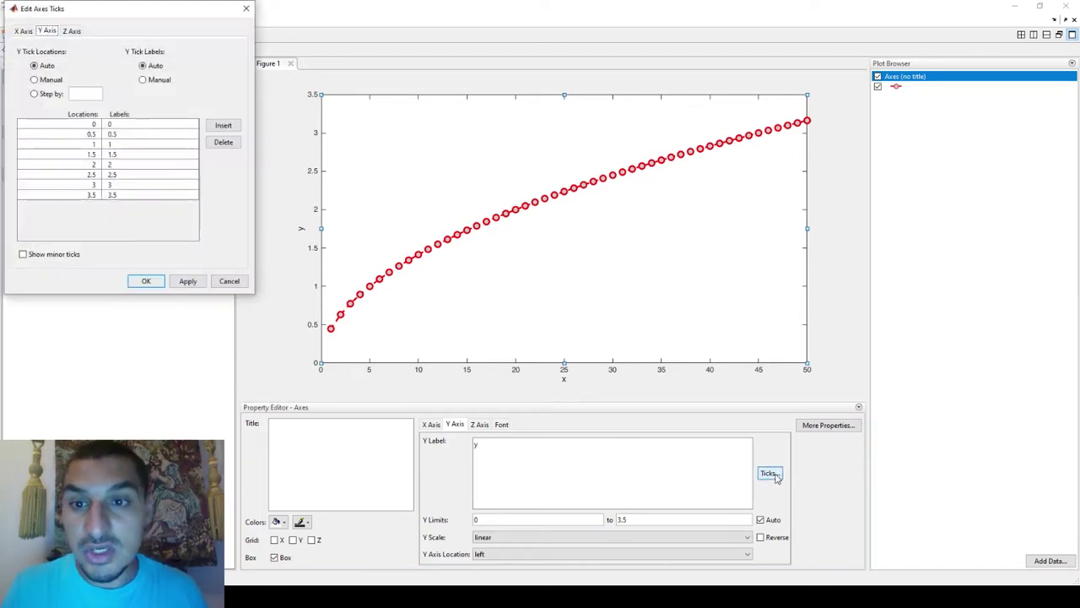
click(245, 8)
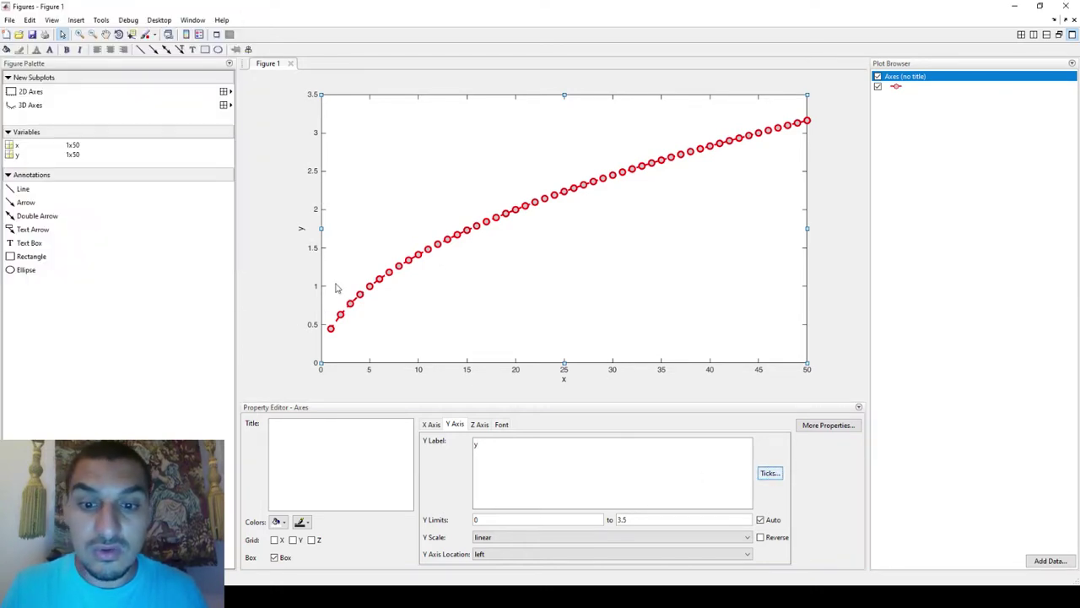
click(662, 515)
drag(645, 519, 502, 513)
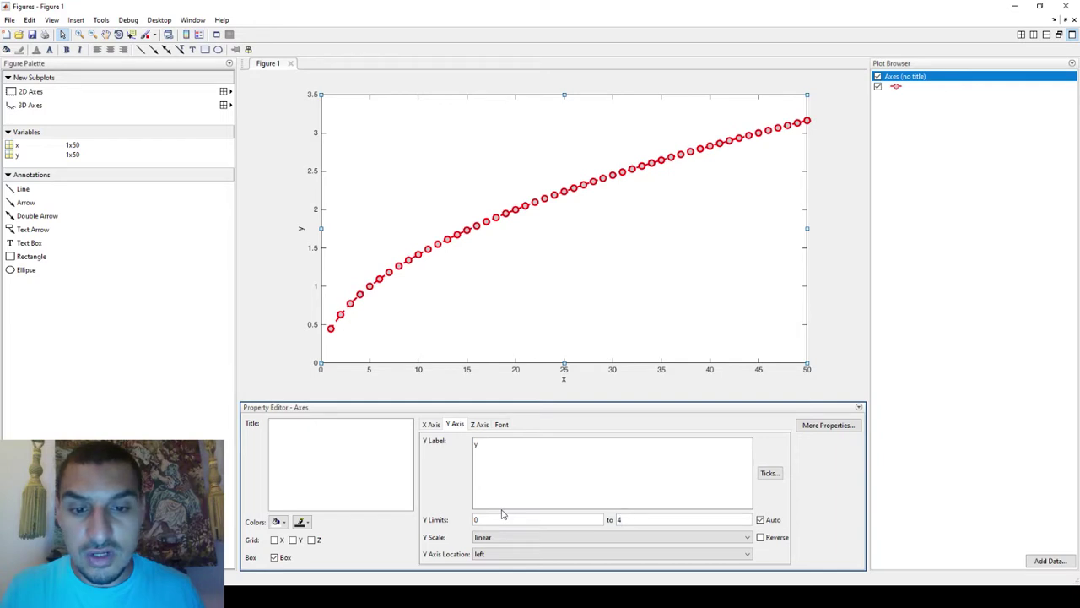
key(Return)
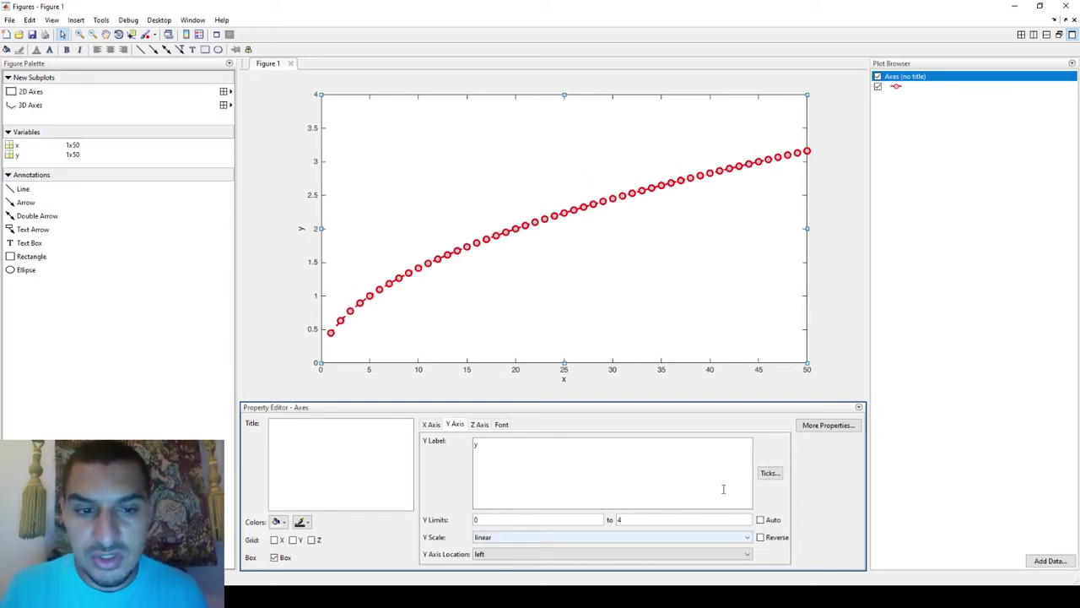
Set the upper X limit to 60 and turn on the X and Y grid lines
click(432, 425)
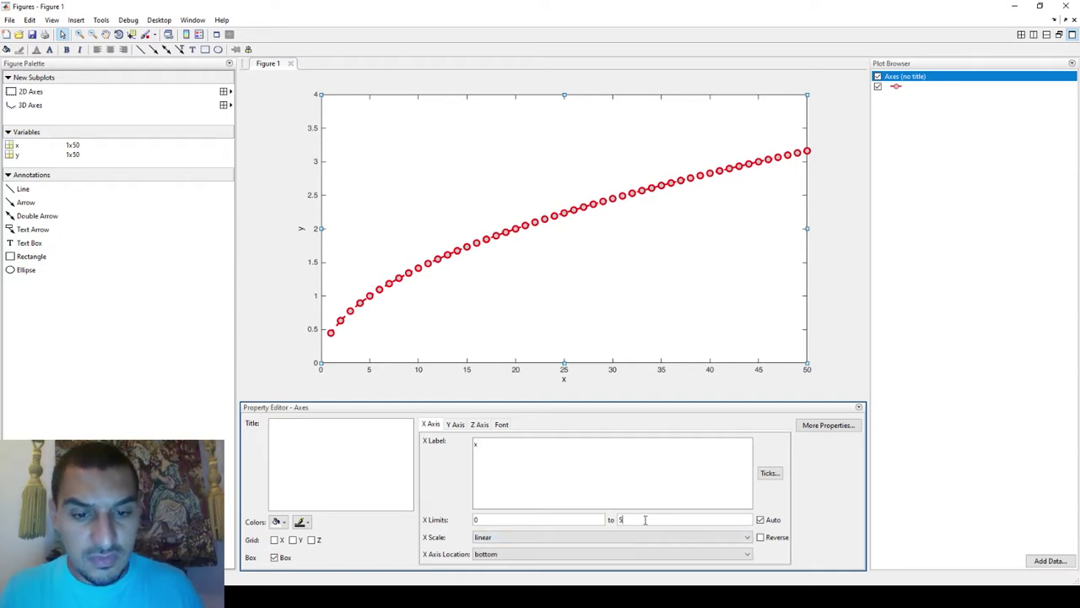
key(Return)
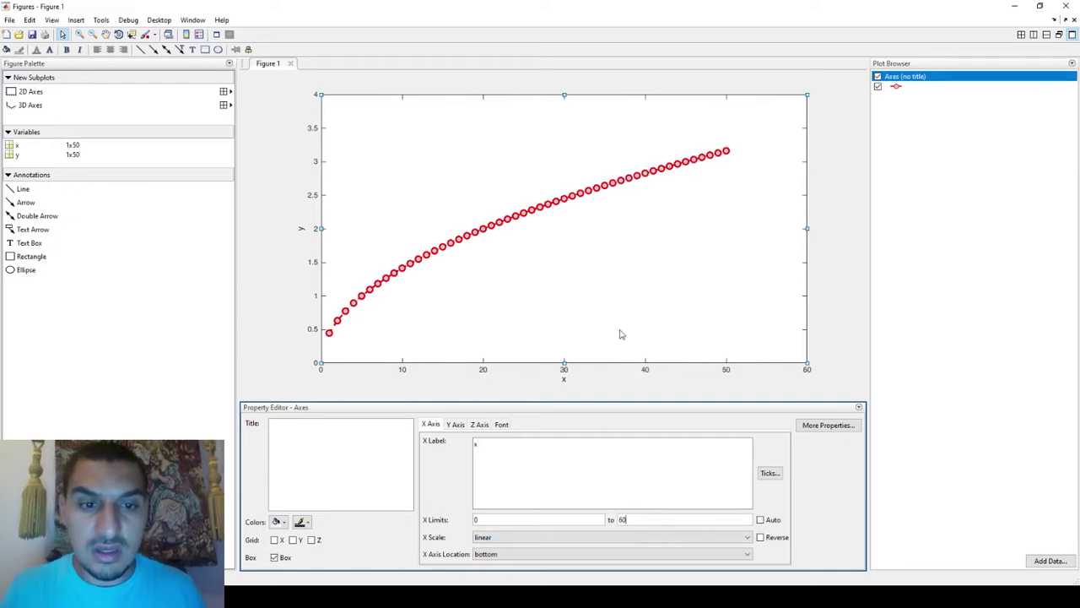
click(274, 540)
click(293, 541)
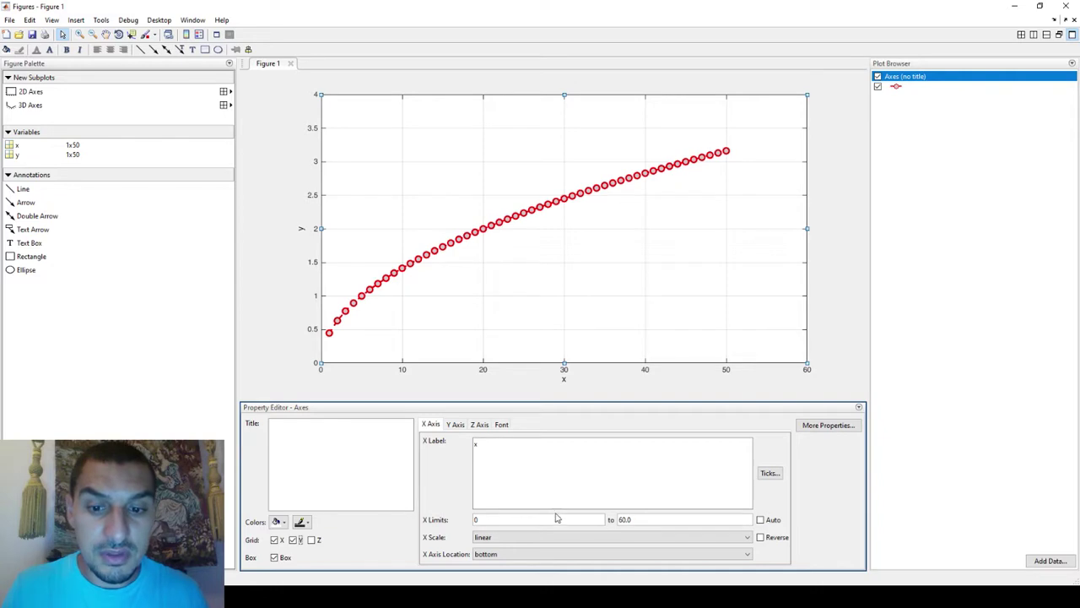
Try the log scale on the X axis and return it to linear
click(560, 540)
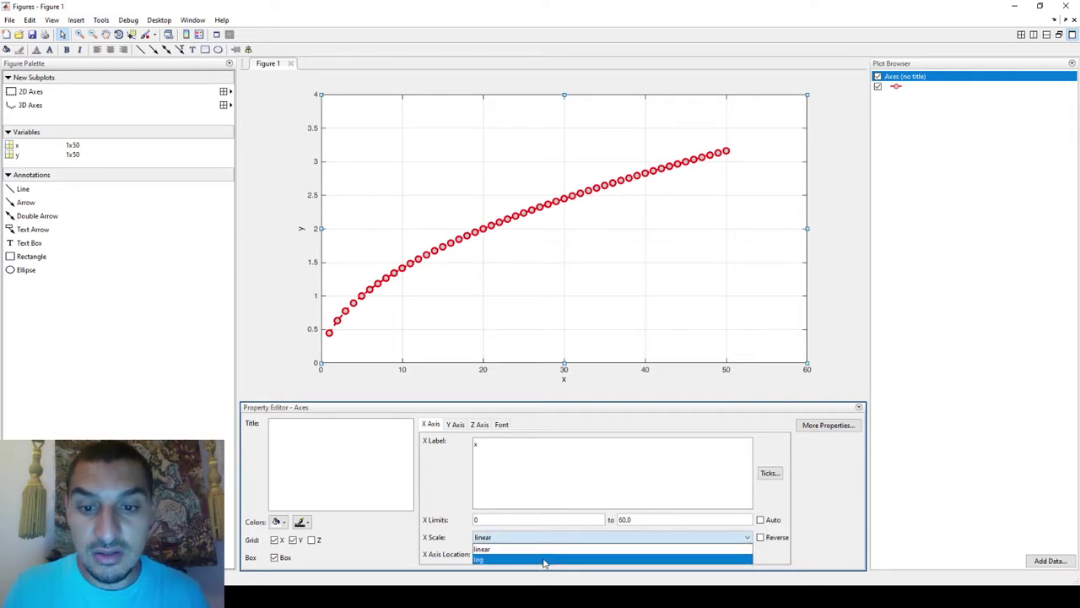
click(544, 561)
click(543, 540)
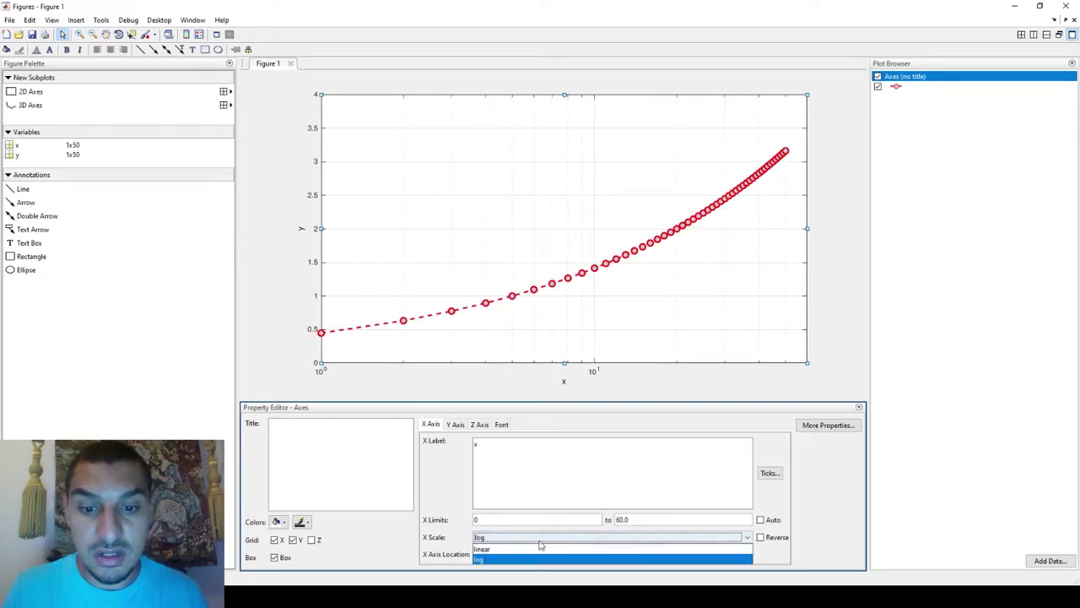
click(537, 549)
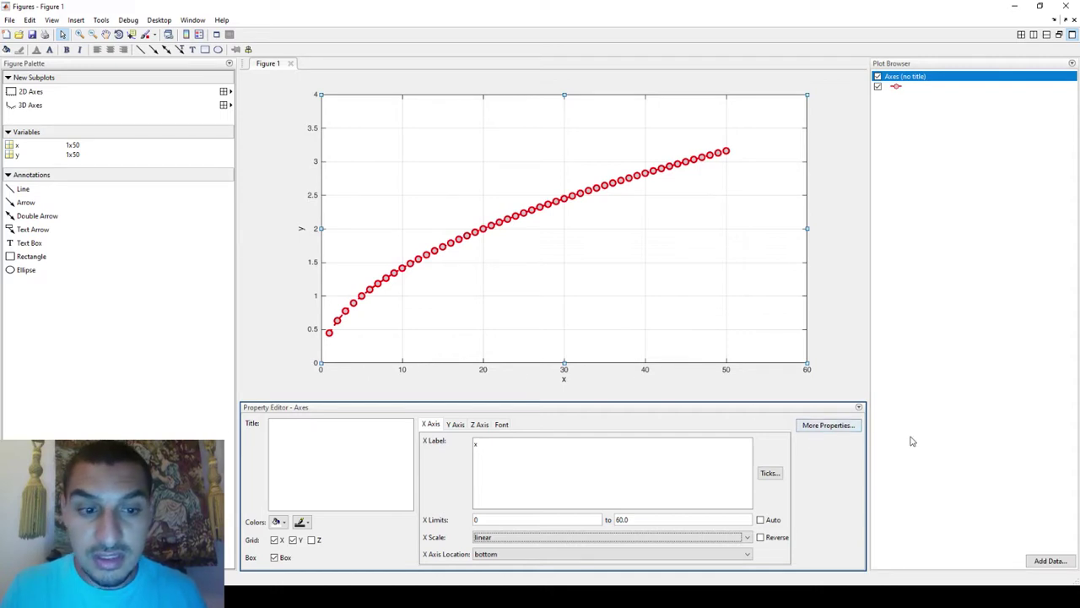
View the full property list of the axes and close it without changing anything
click(829, 425)
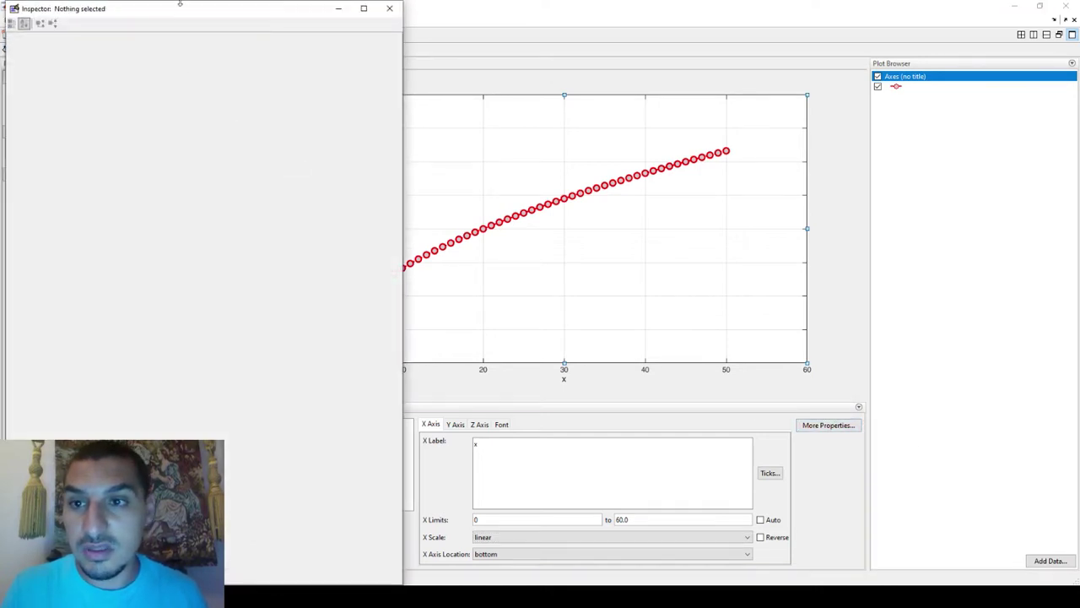
drag(178, 9, 167, 17)
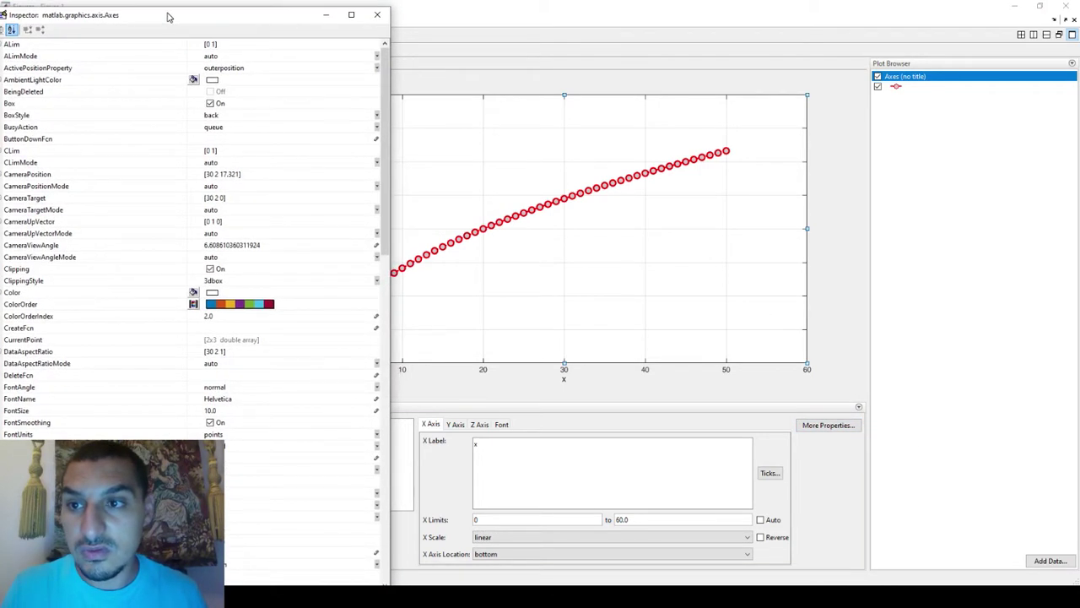
click(378, 15)
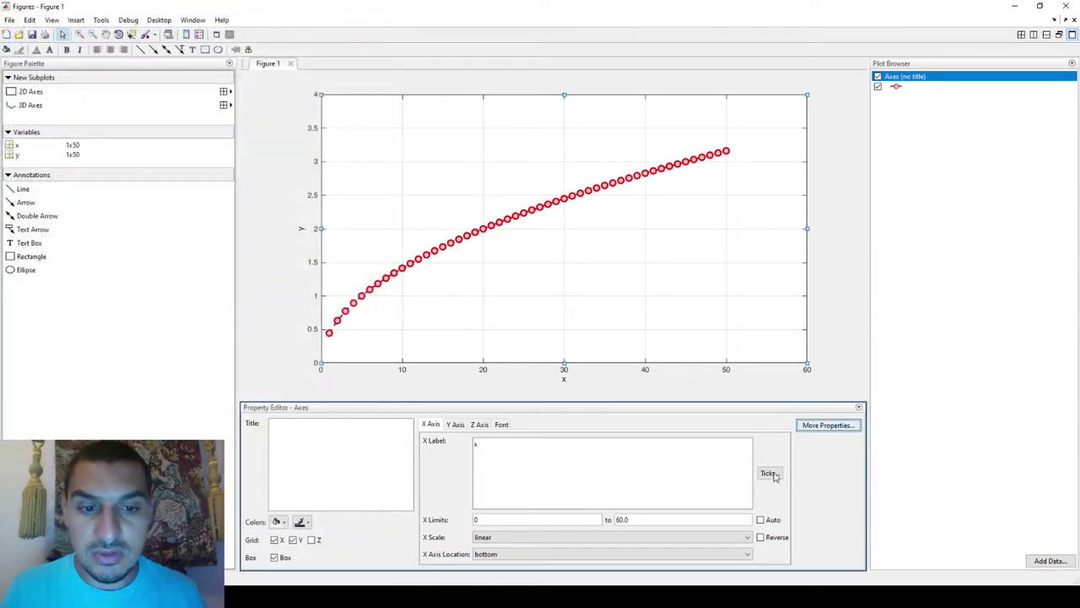
Set the X axis tick locations to step by 5 and apply the change
click(773, 474)
click(53, 94)
click(75, 93)
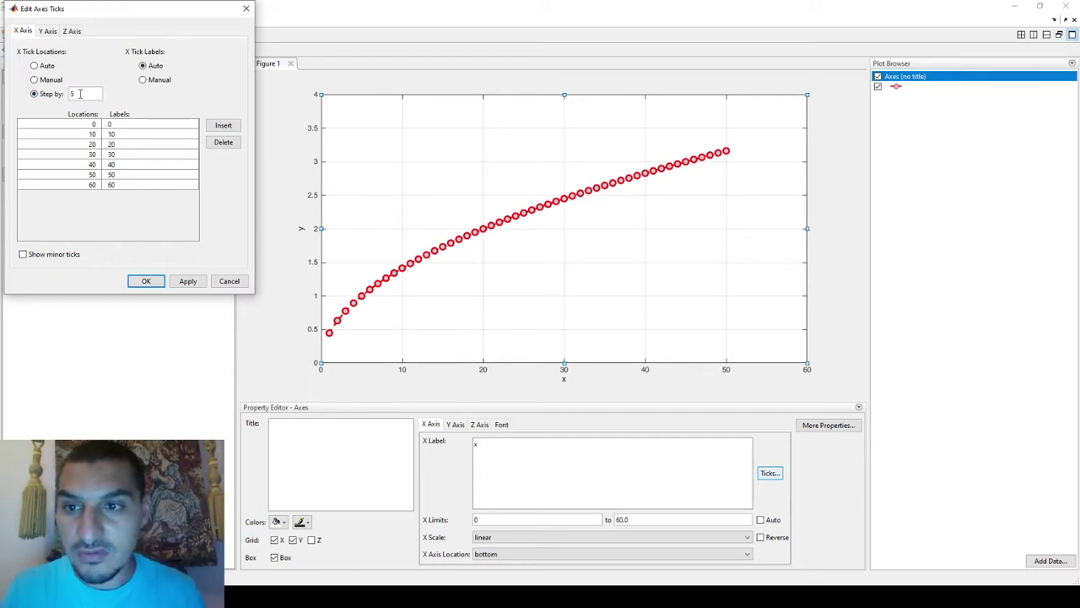
click(187, 281)
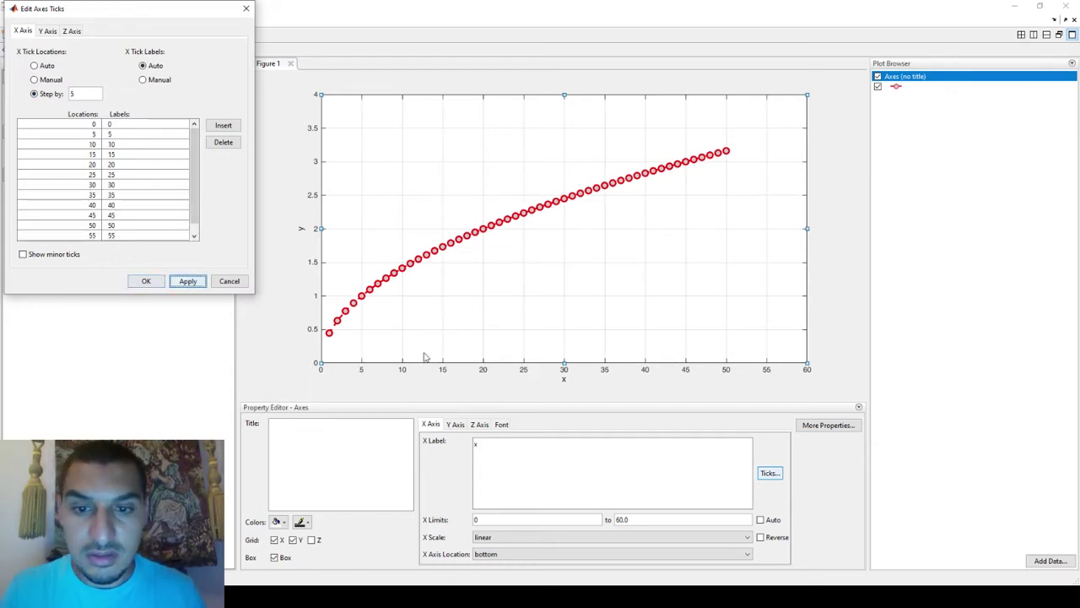
Set the Y axis tick locations to step by 0.25, and apply and accept the tick settings
click(47, 32)
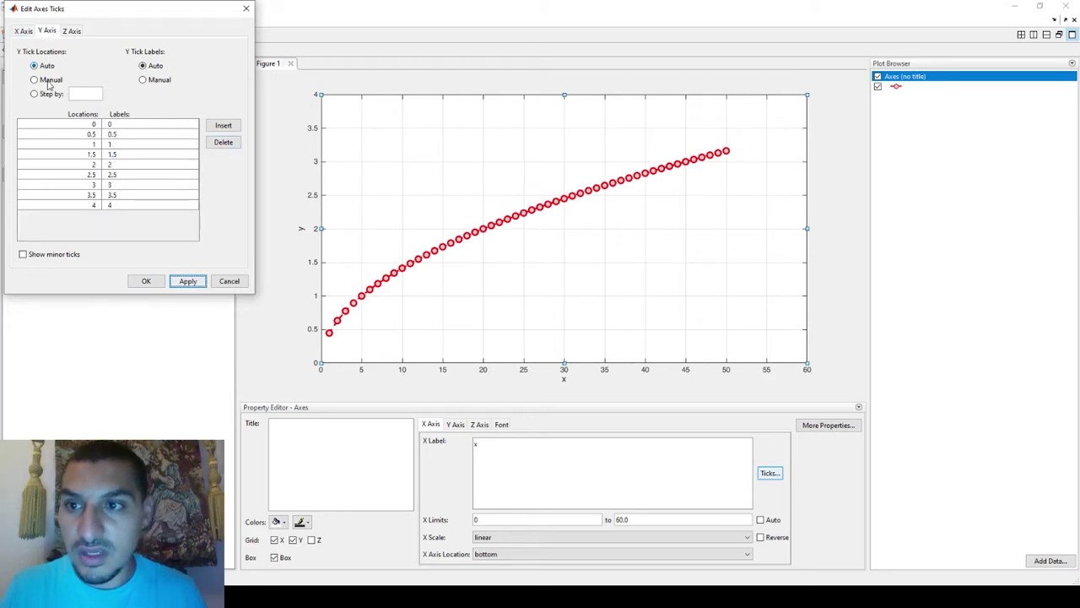
click(87, 95)
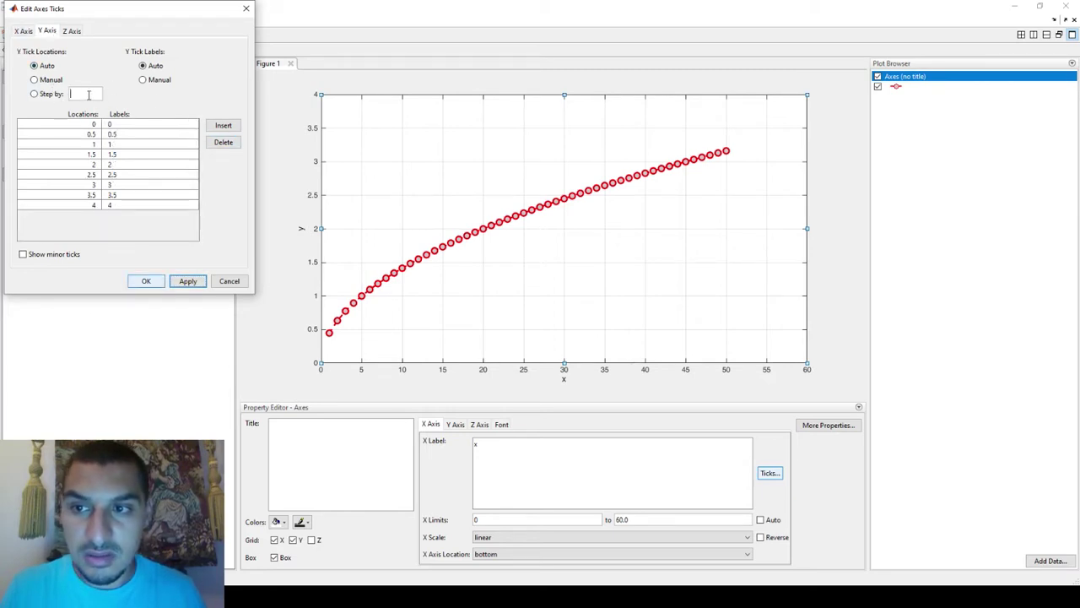
text(0.25)
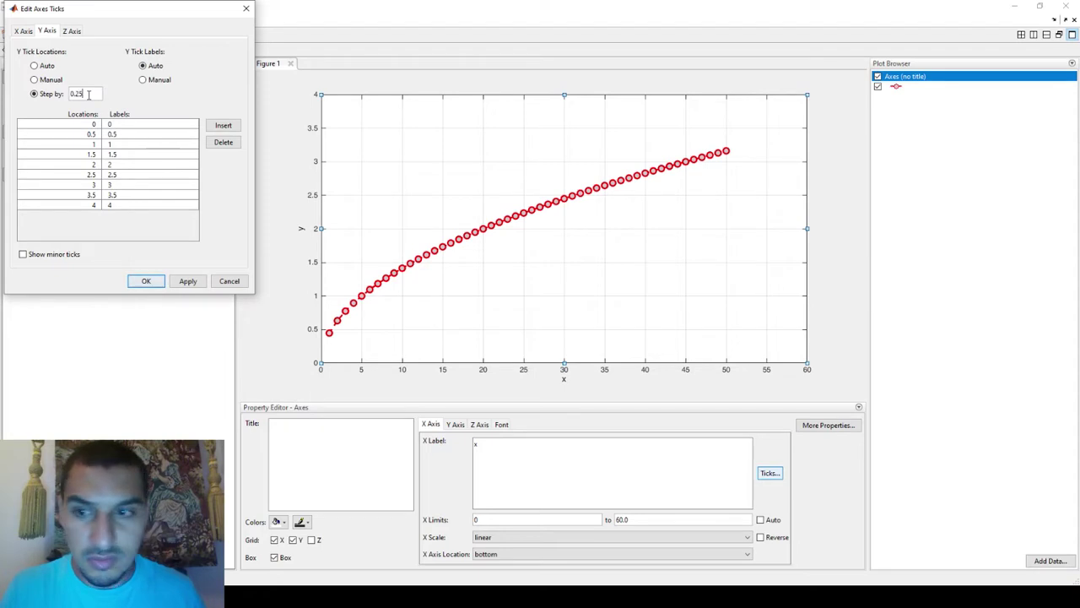
click(181, 280)
click(145, 281)
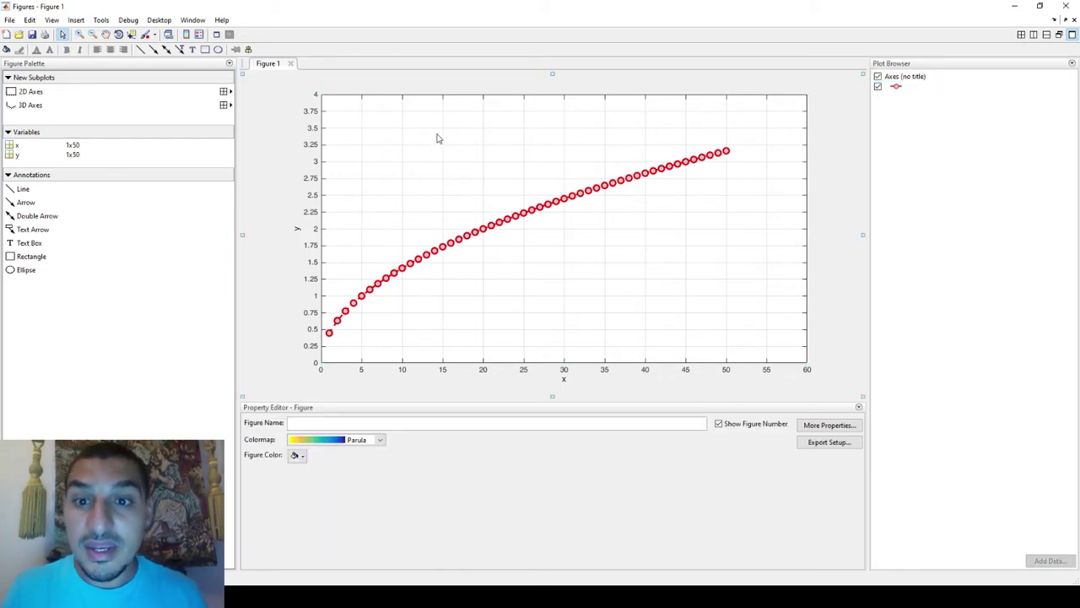
Switch to the MATLAB Command Window, define z=sin(x); and return to the figure
key(alt+Tab)
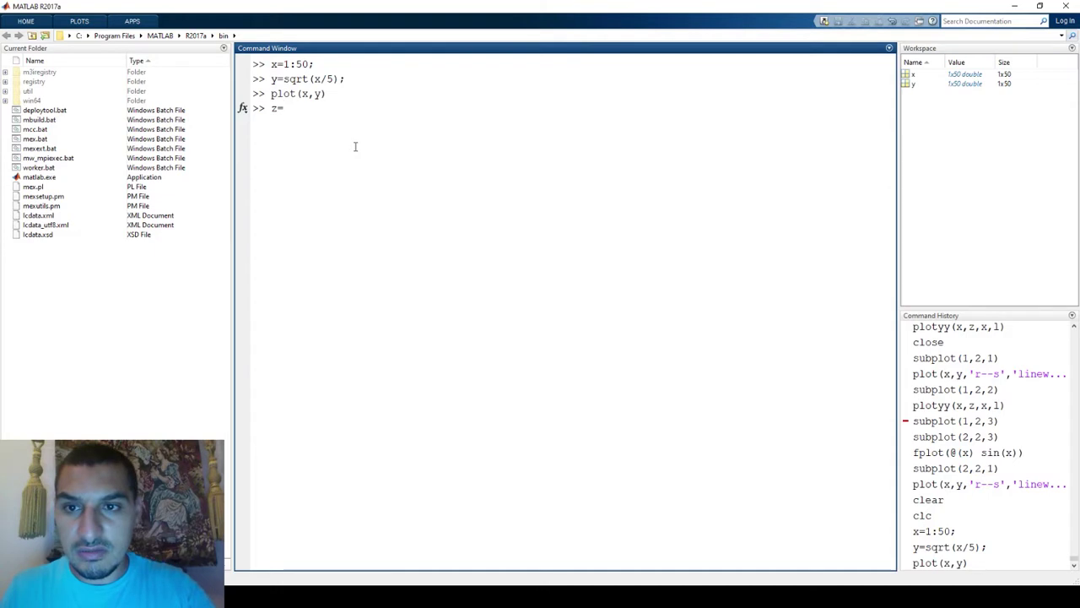
text(sin(x);)
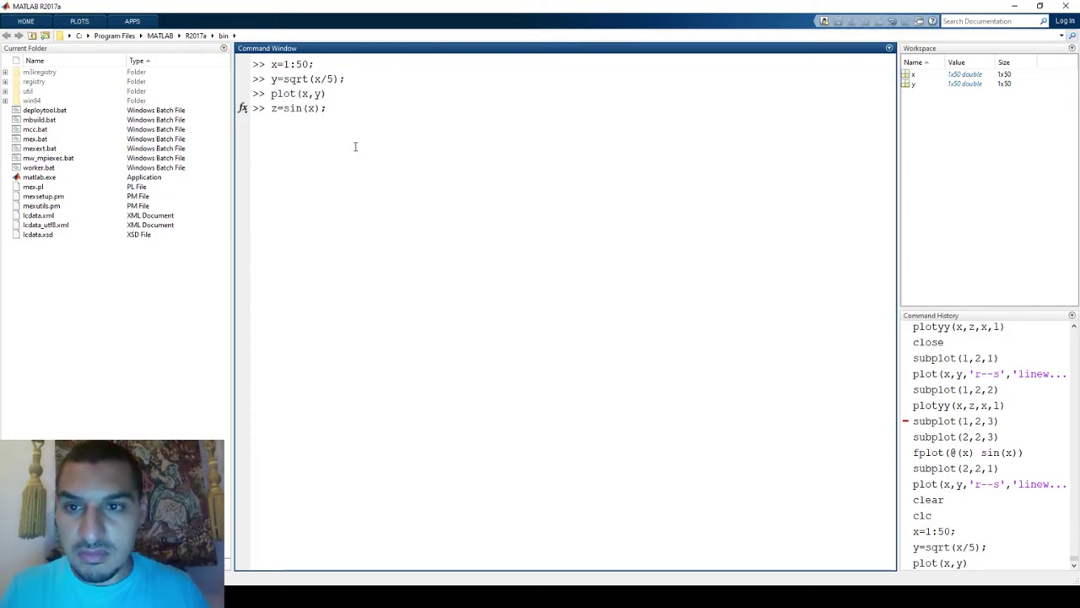
key(Return)
key(alt+Tab)
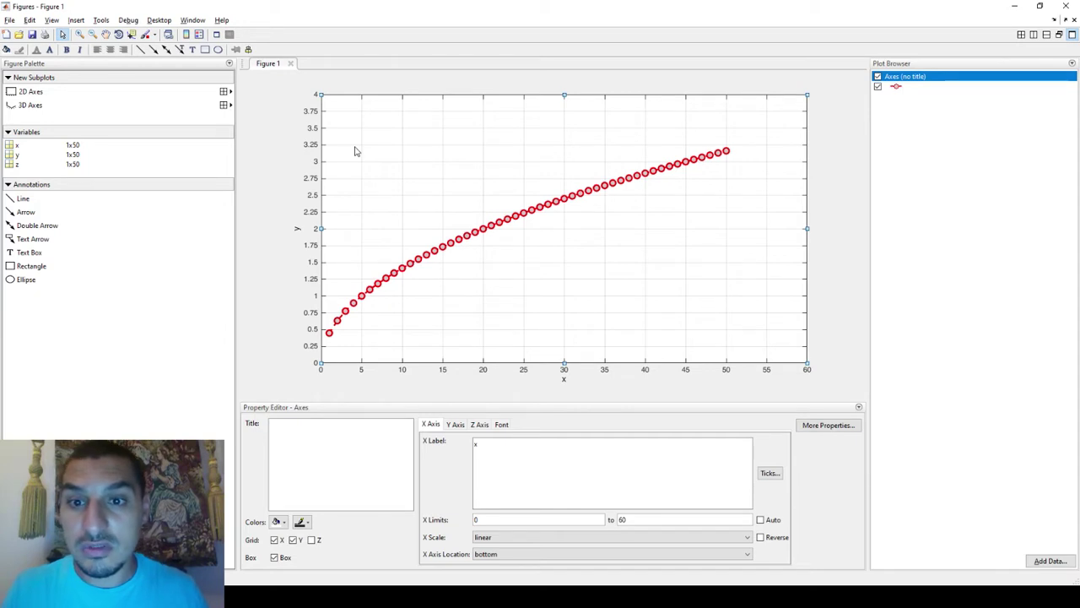
right_click(343, 173)
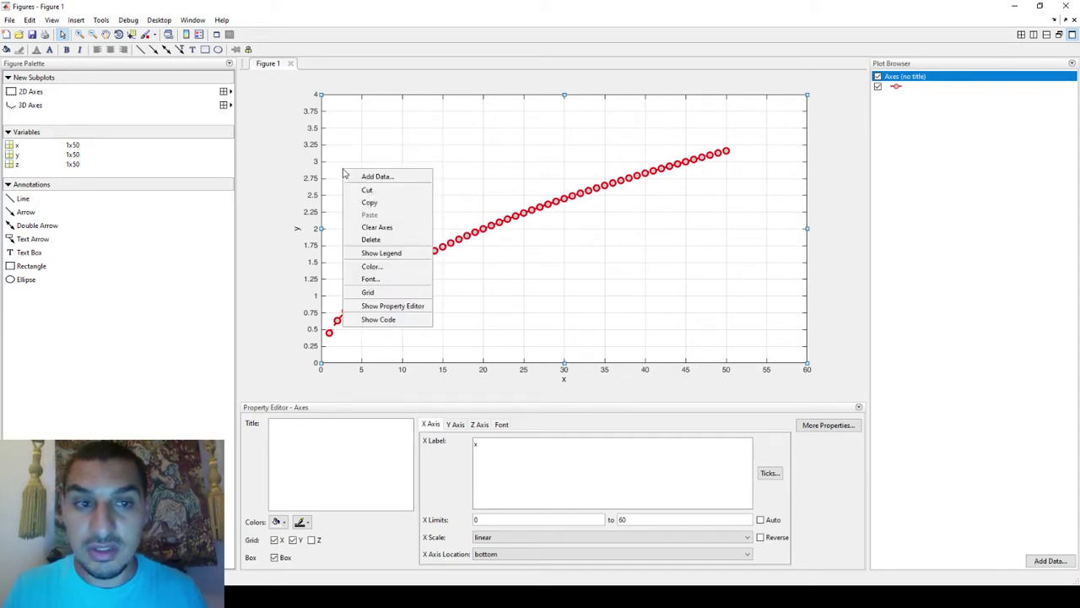
click(878, 197)
right_click(974, 143)
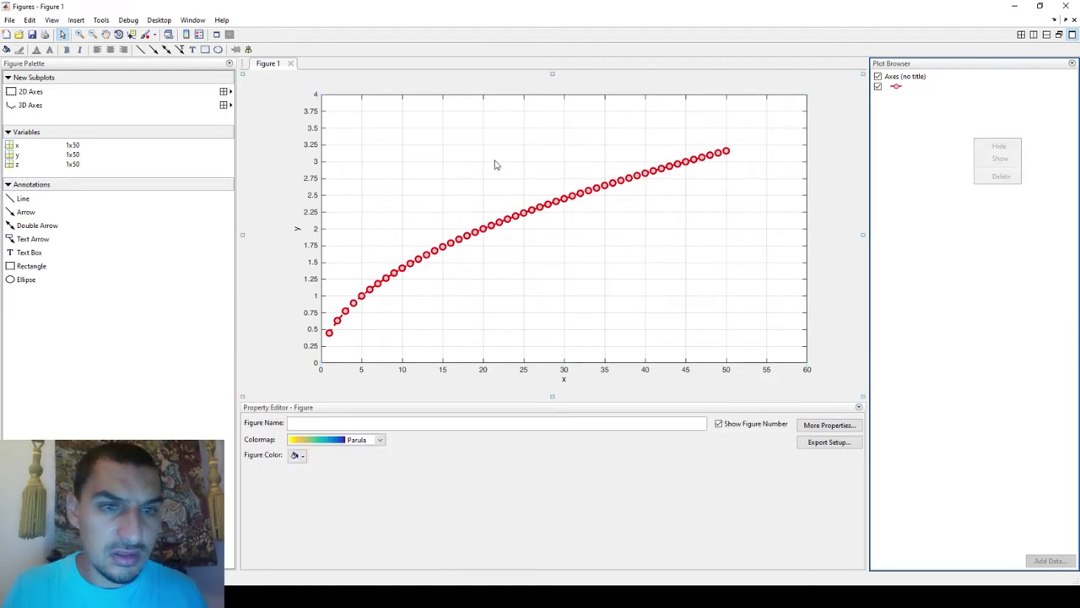
Add a data series of type plot to the existing axes, with x as the X data source and z as the Y data source
click(367, 126)
click(366, 127)
right_click(365, 126)
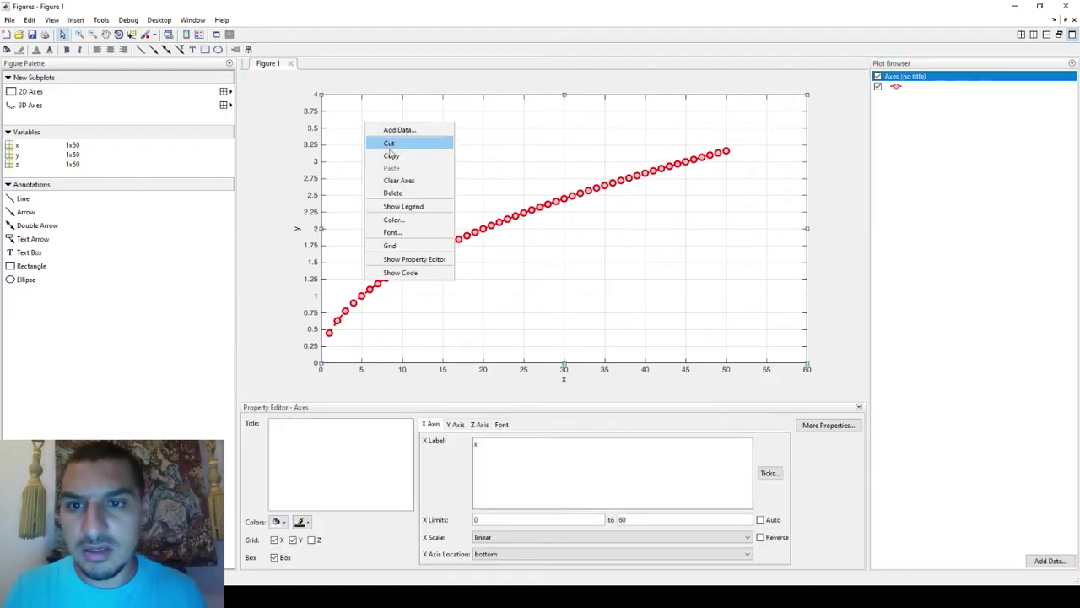
click(395, 130)
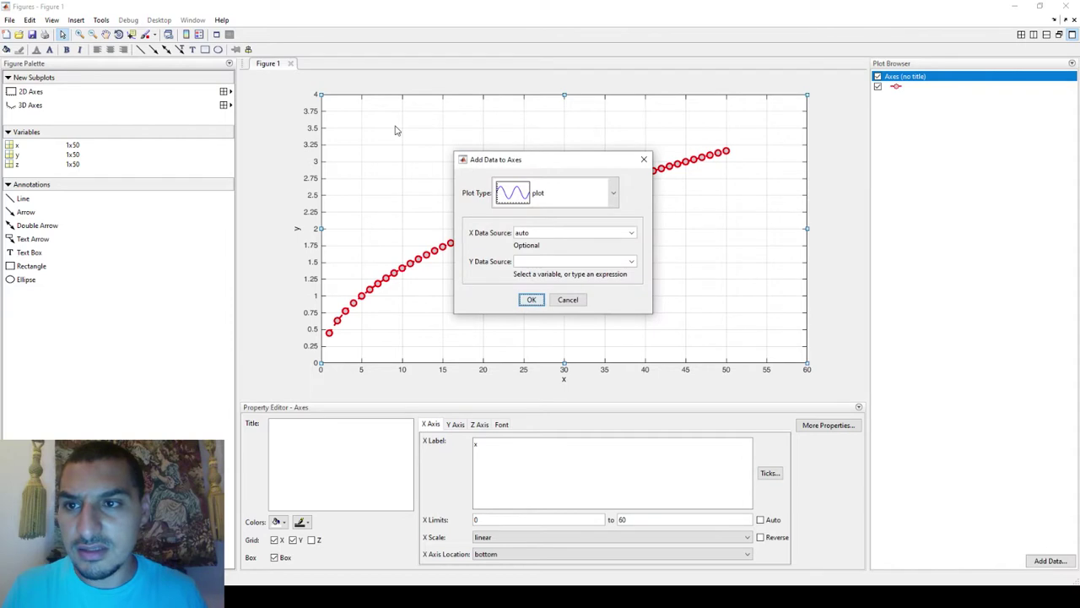
click(555, 196)
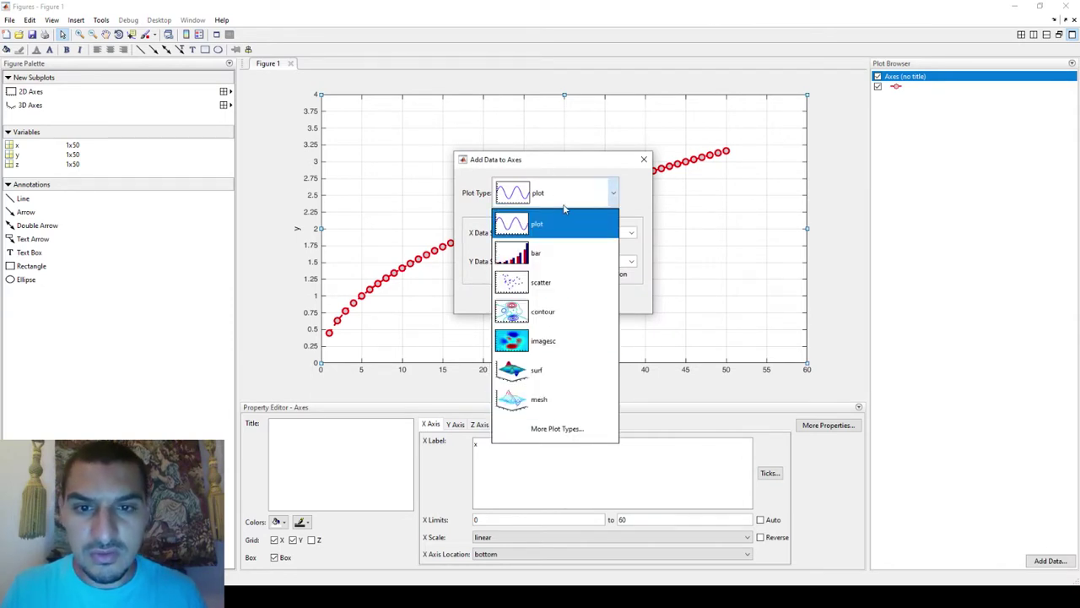
click(565, 192)
click(569, 228)
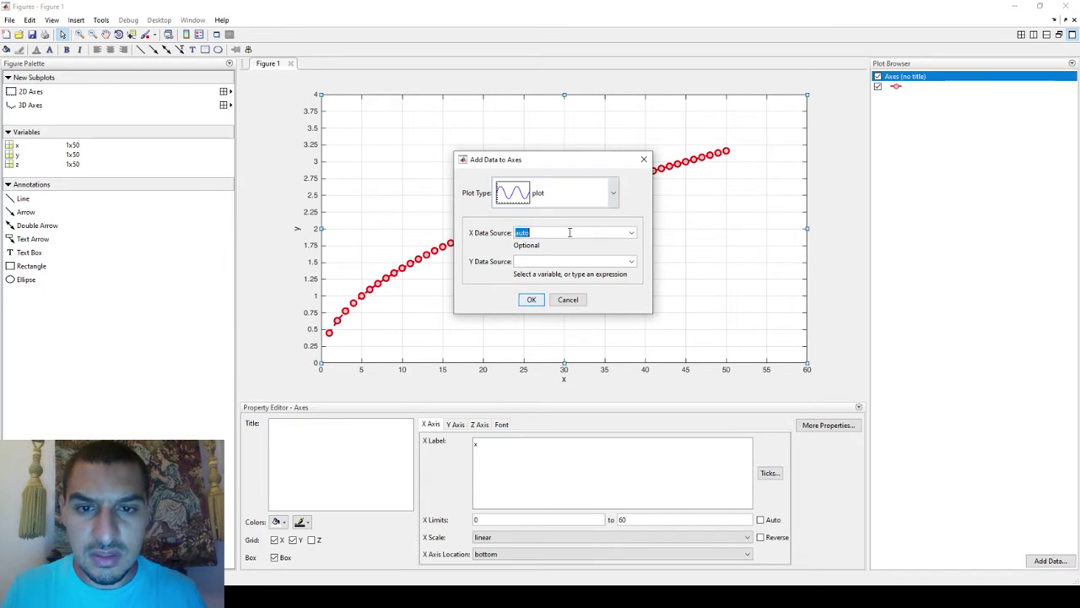
click(633, 233)
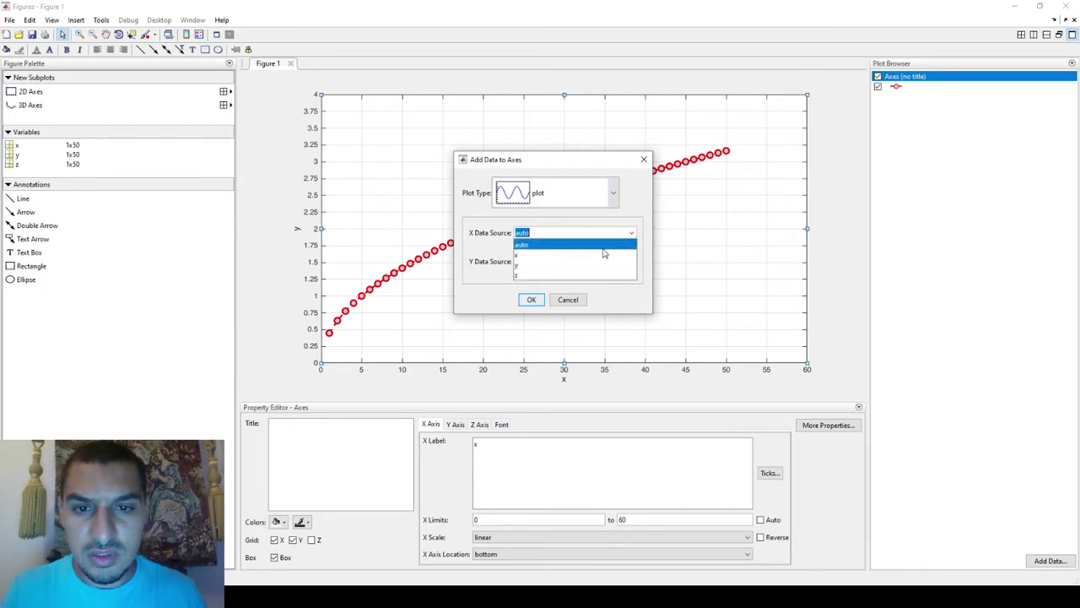
click(602, 252)
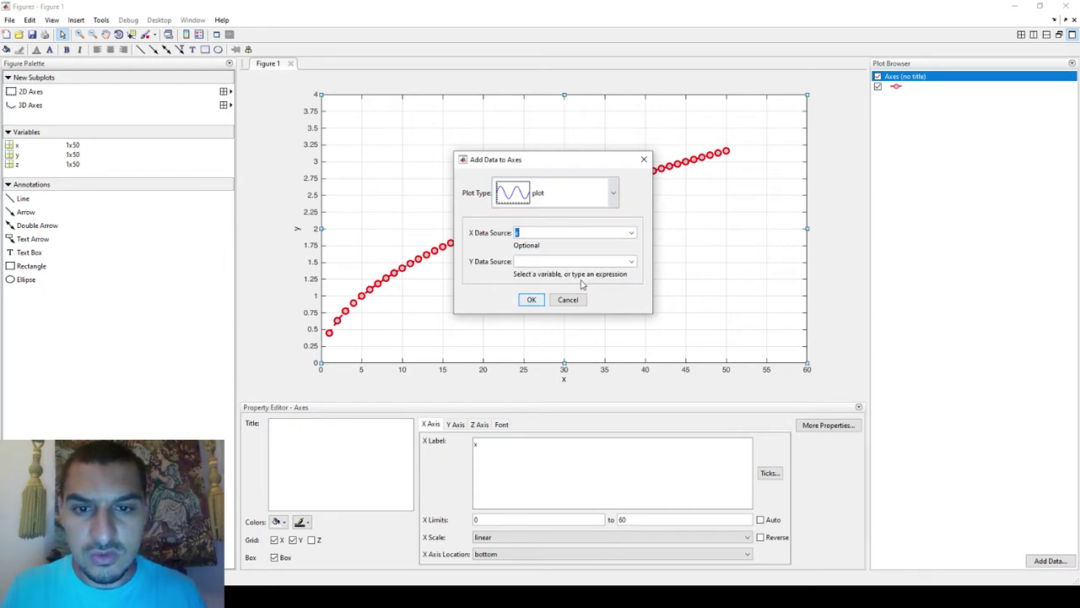
click(632, 261)
click(571, 295)
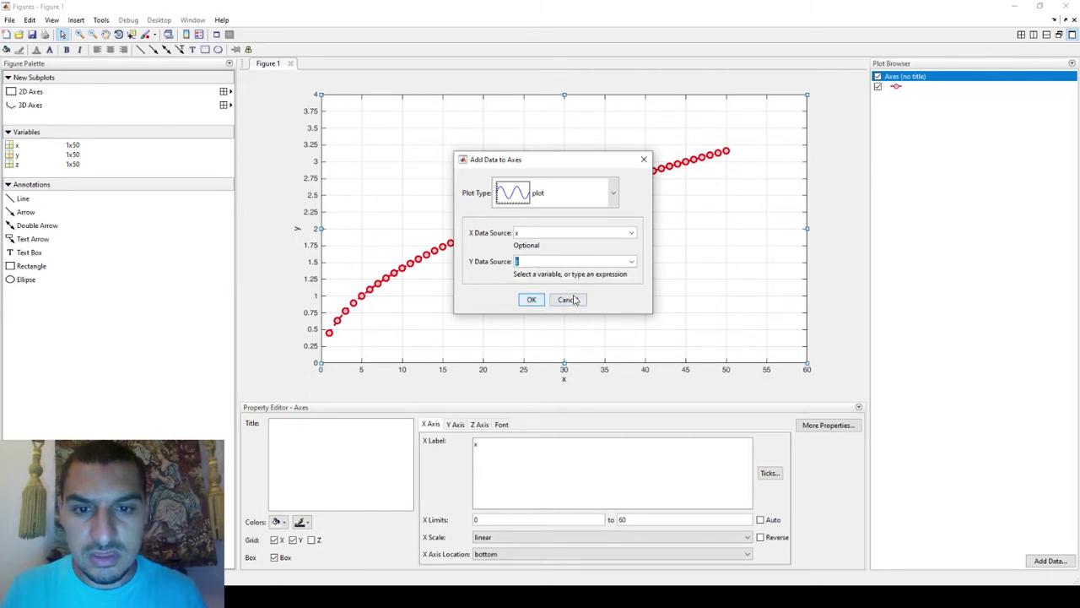
click(531, 300)
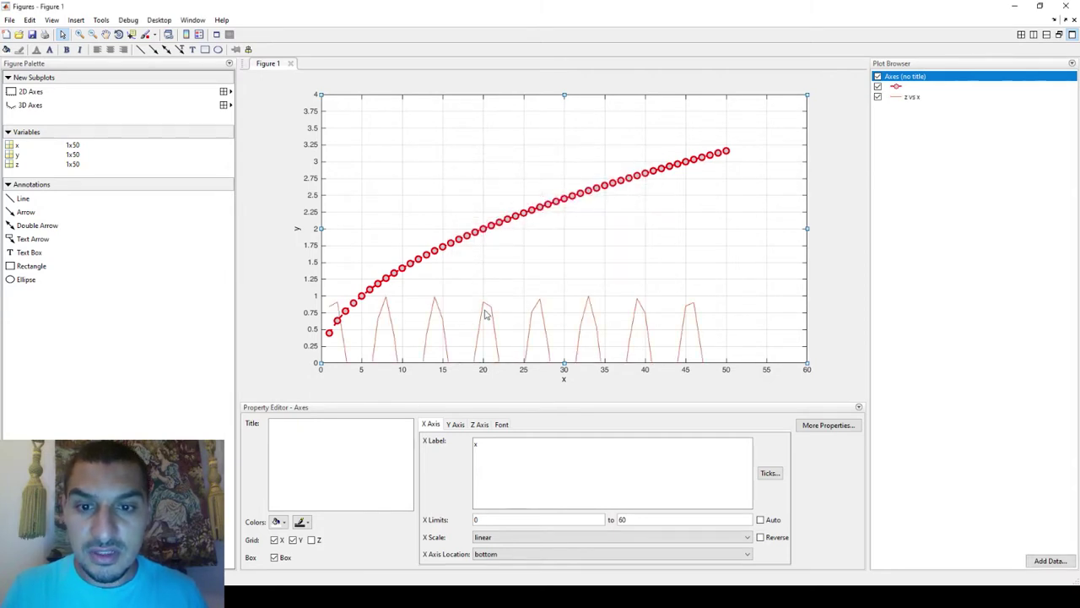
Select the axes again and set the lower Y limit to -2
click(482, 313)
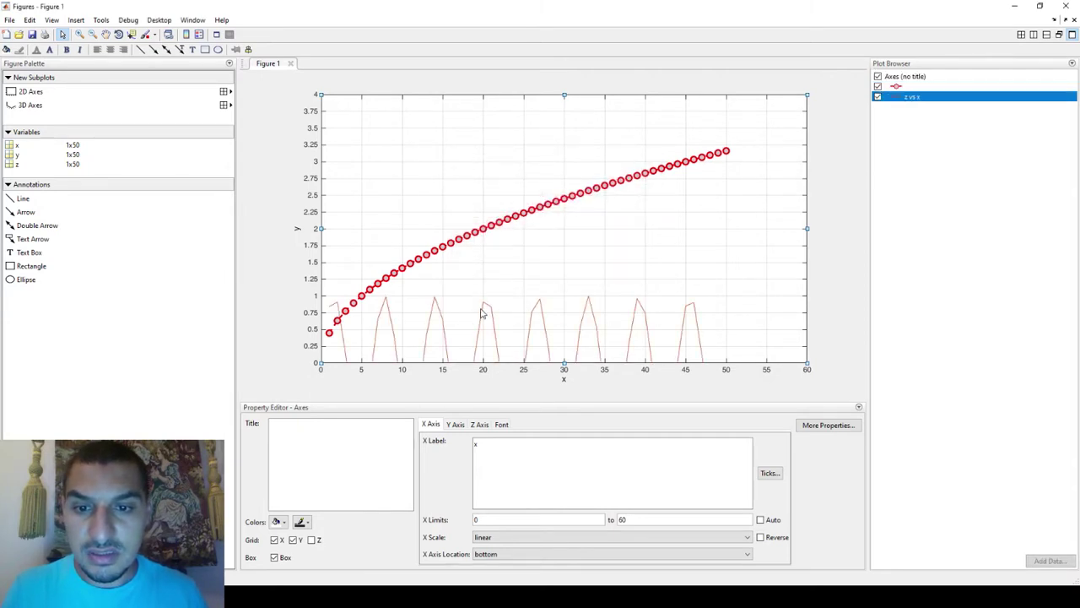
click(308, 315)
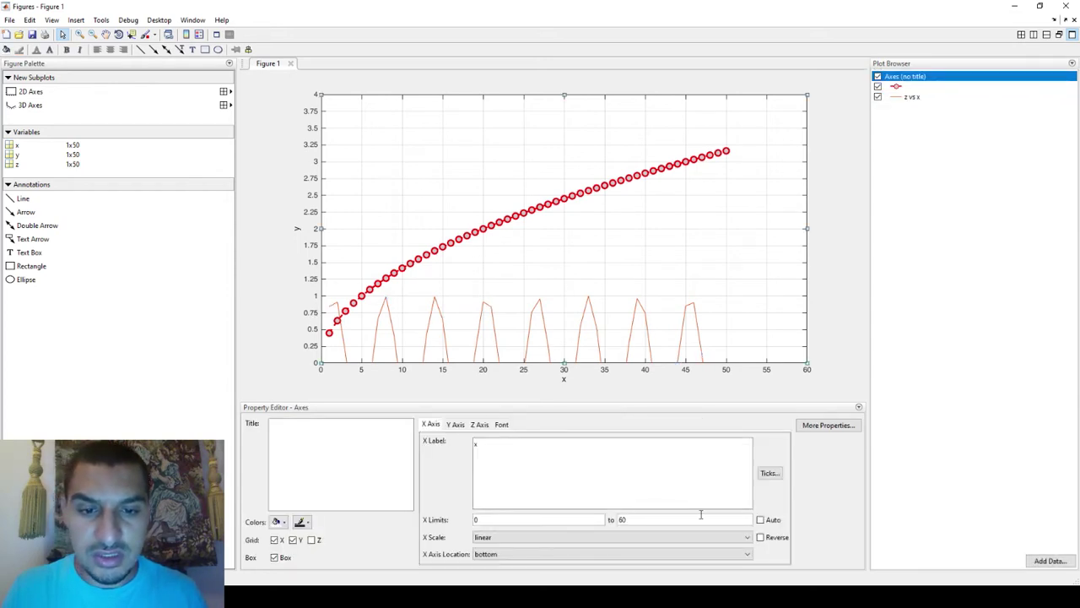
click(456, 424)
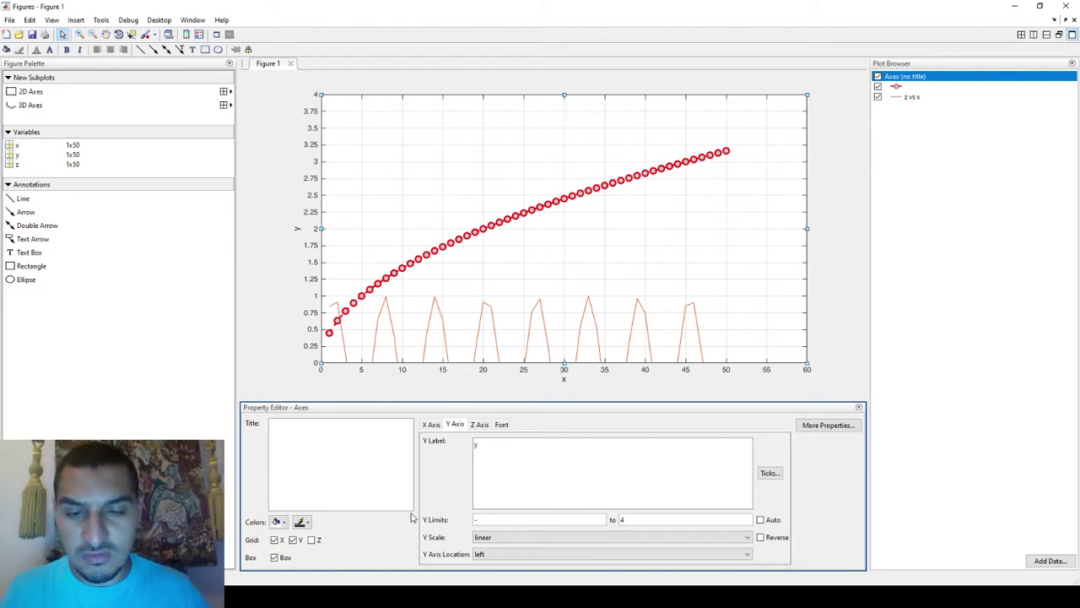
key(Return)
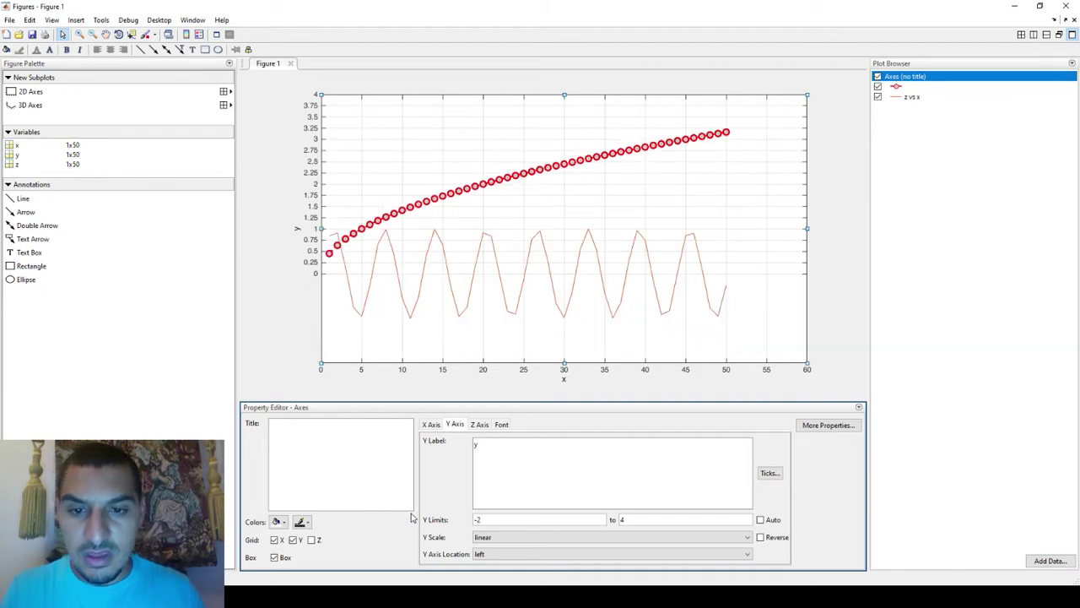
Reset the Y tick locations to automatic, and reapply the 0.25 step so ticks cover the whole Y range
click(770, 473)
click(186, 281)
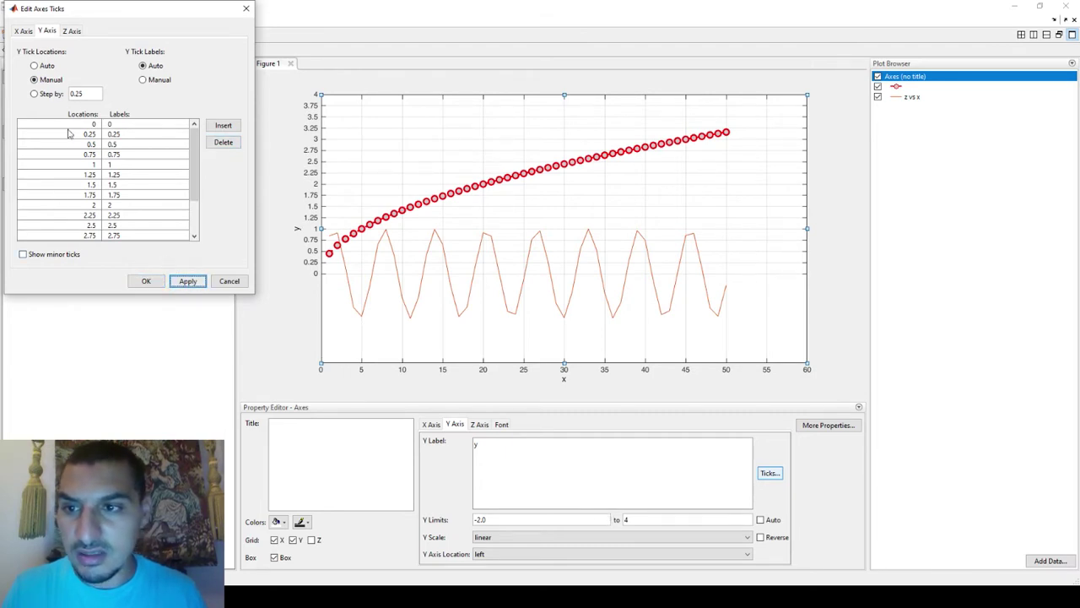
click(46, 68)
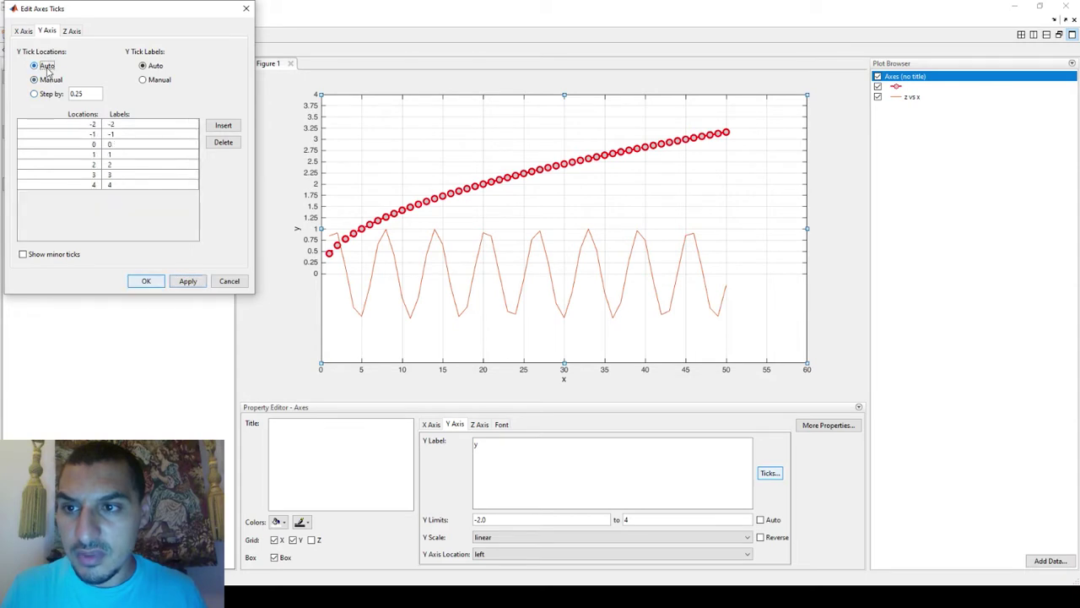
click(189, 282)
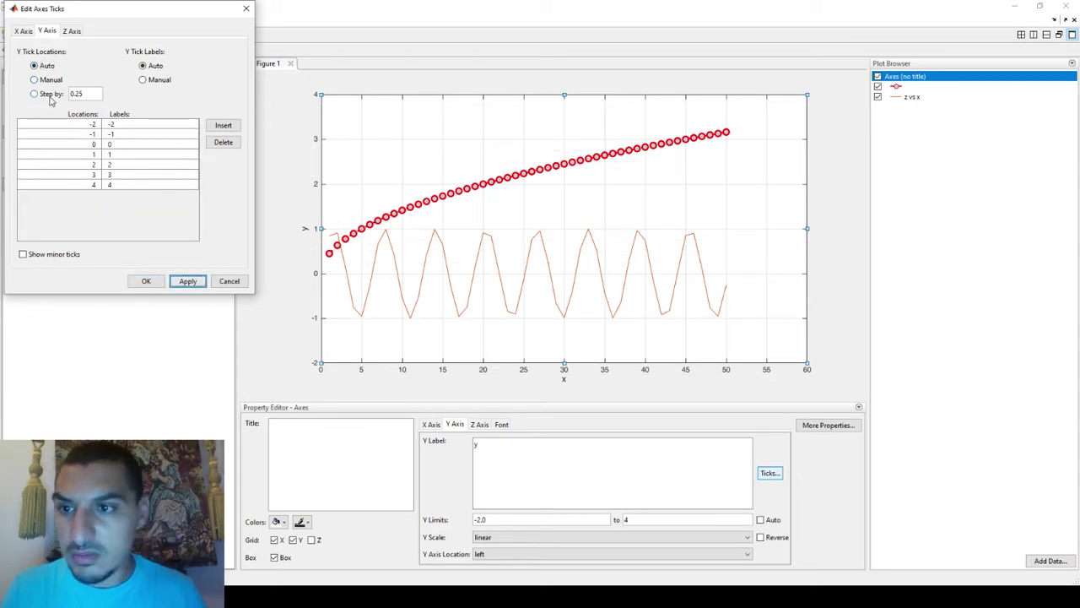
click(47, 95)
click(187, 281)
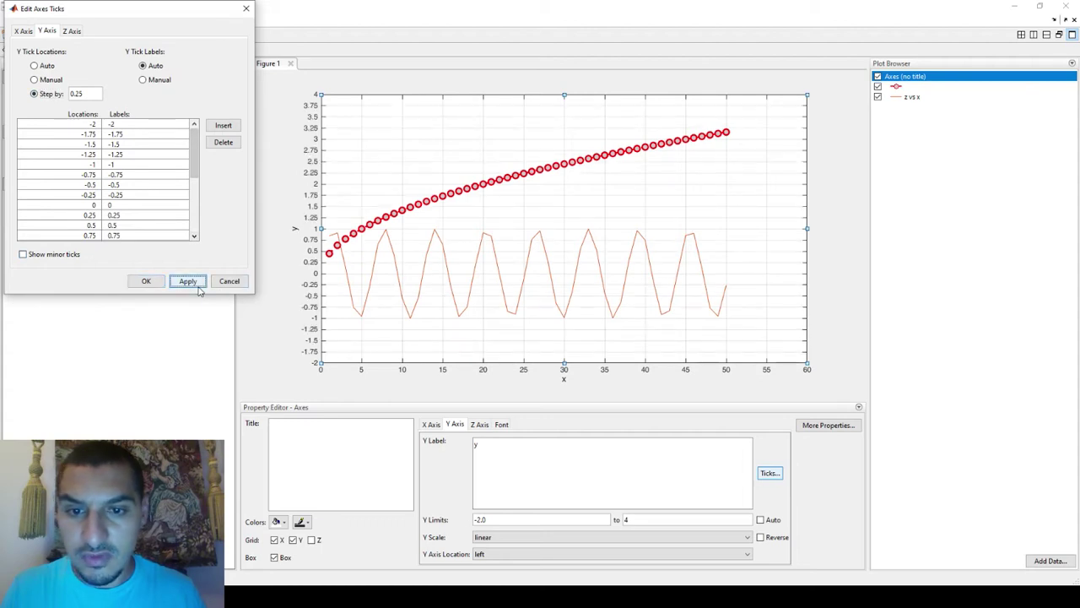
click(146, 282)
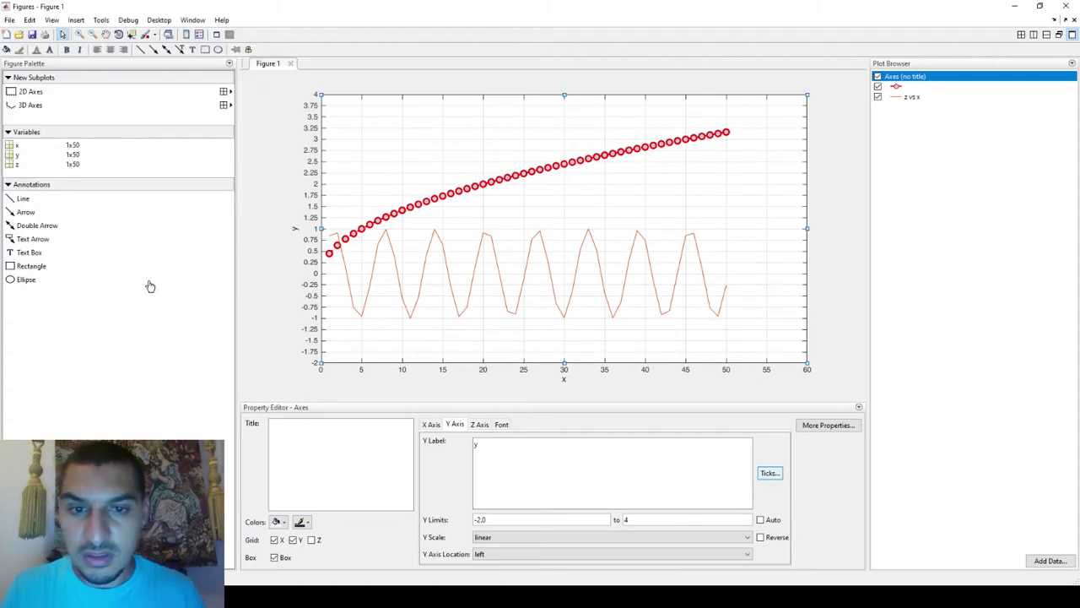
Set the square-root curve's display name to "y vs x" and show the legend on the axes
click(449, 284)
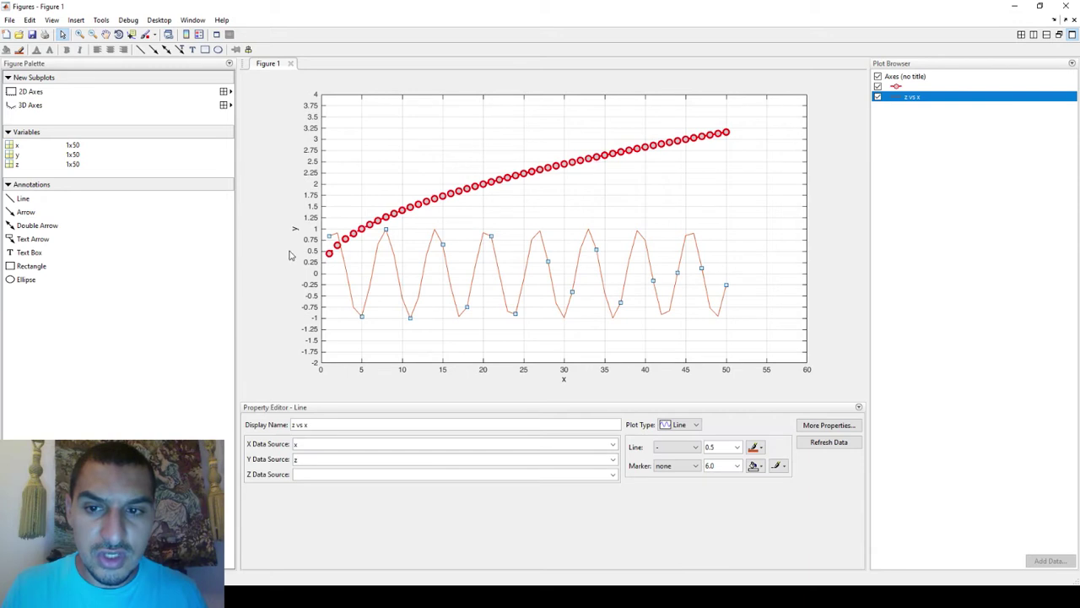
click(368, 226)
click(337, 425)
text(y)
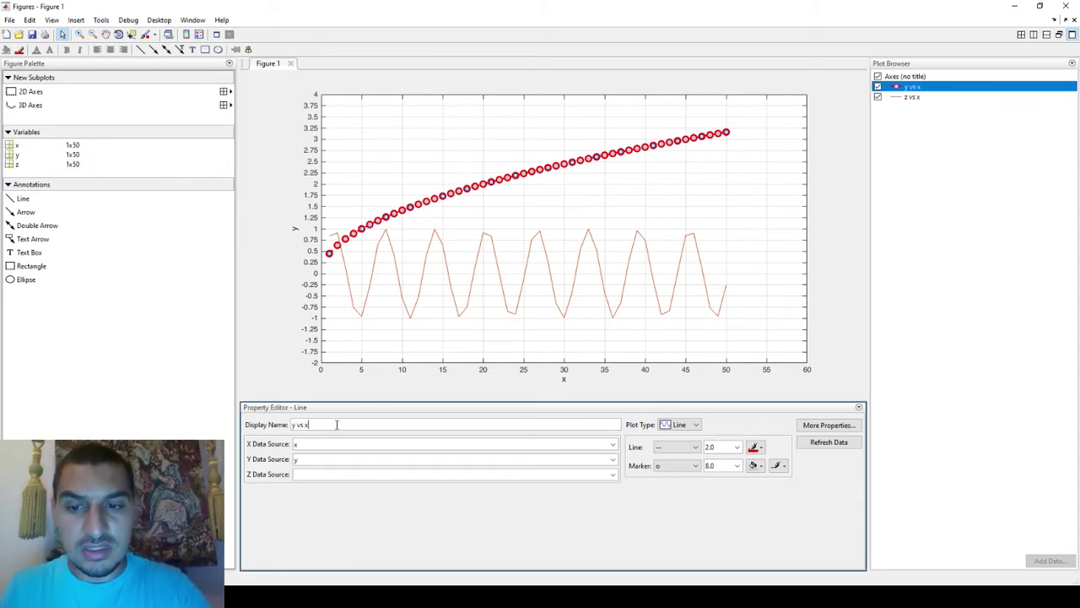
click(262, 119)
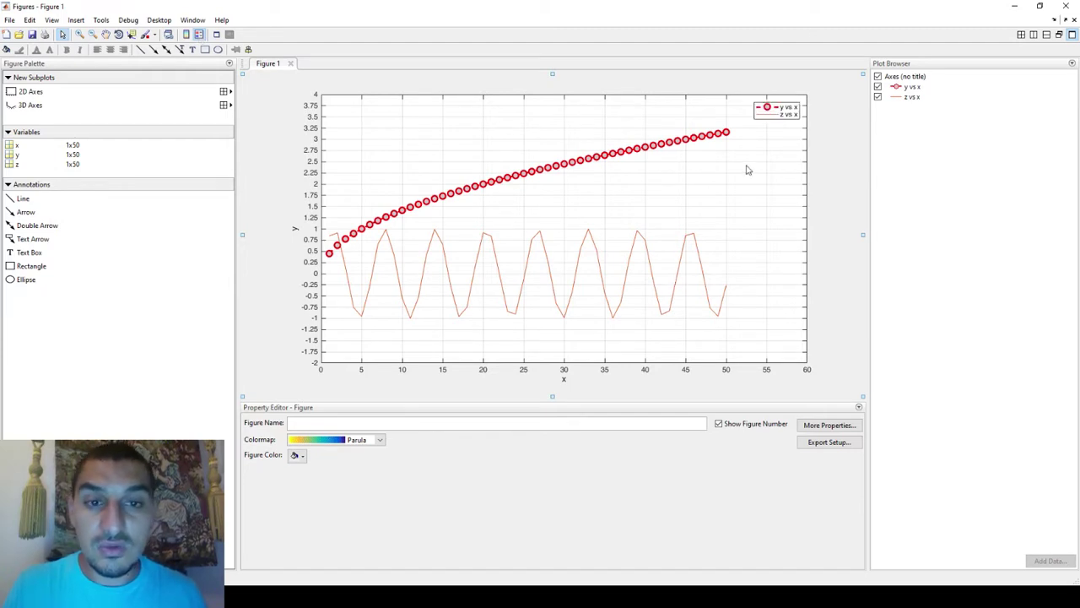
Set the sine curve's display name to "second plot" and select the legend
click(498, 275)
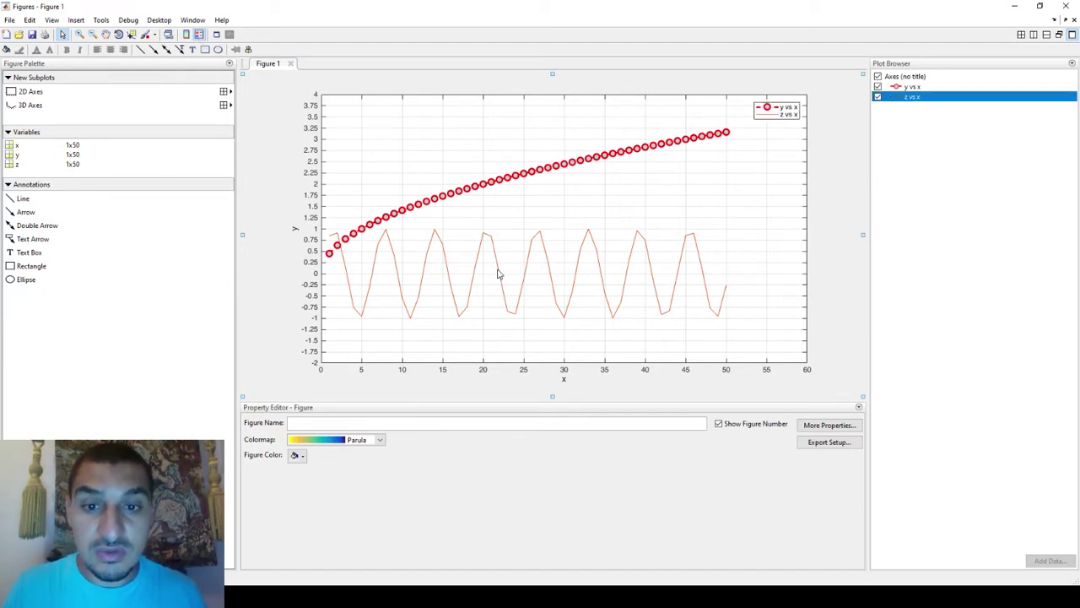
click(376, 424)
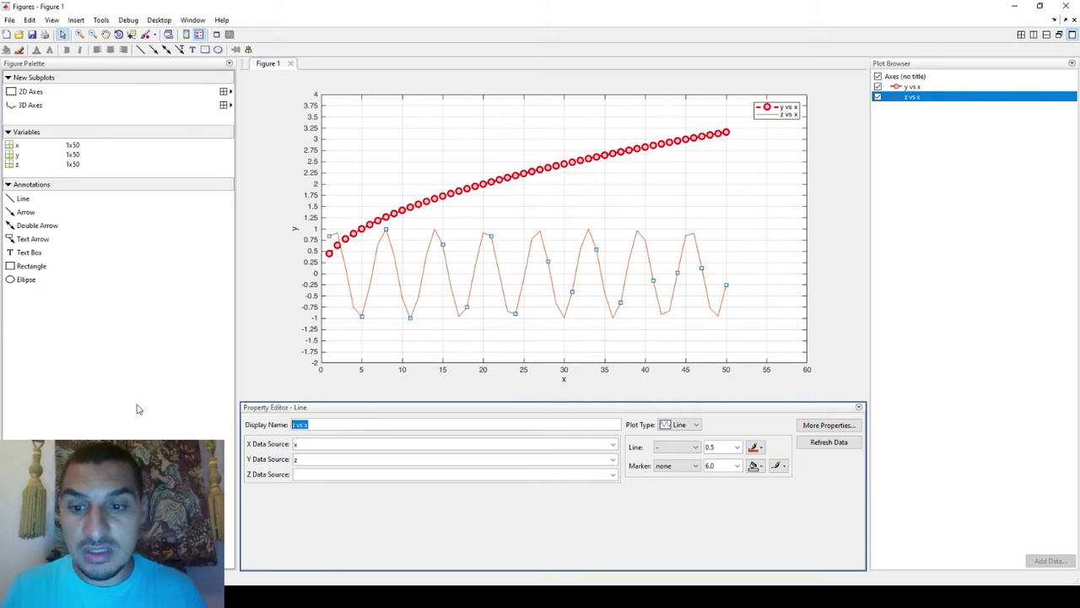
text(second plot)
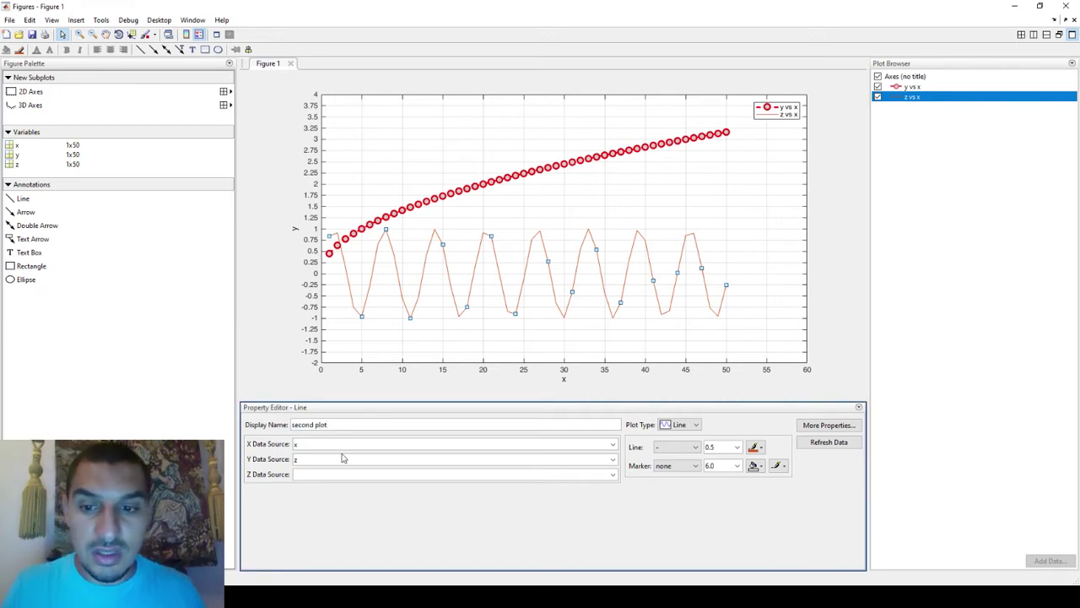
click(344, 458)
click(766, 112)
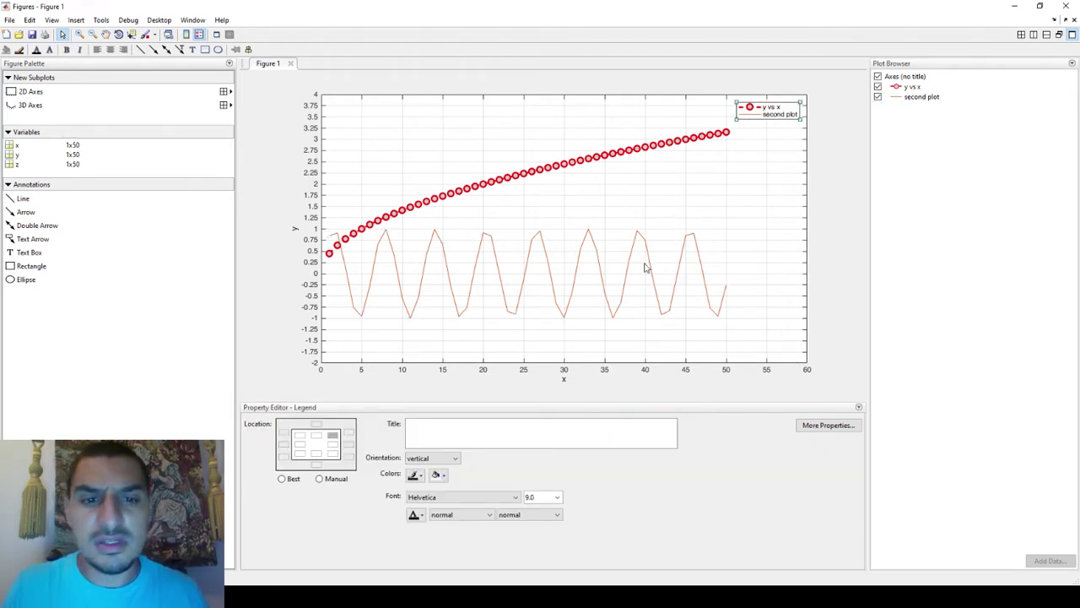
Change the background colour of the axes to light gray
click(369, 147)
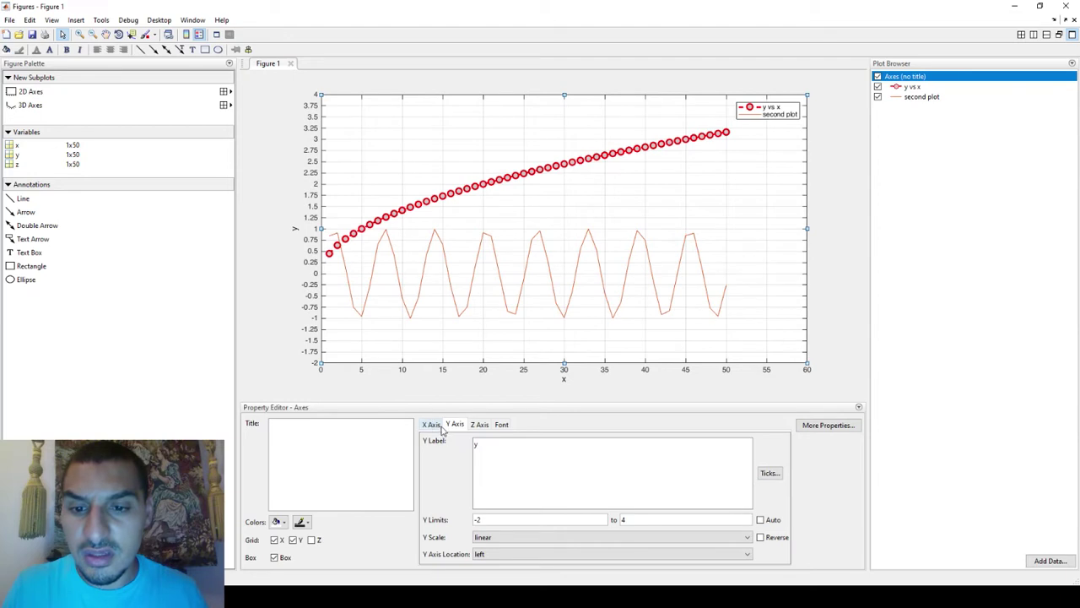
click(285, 522)
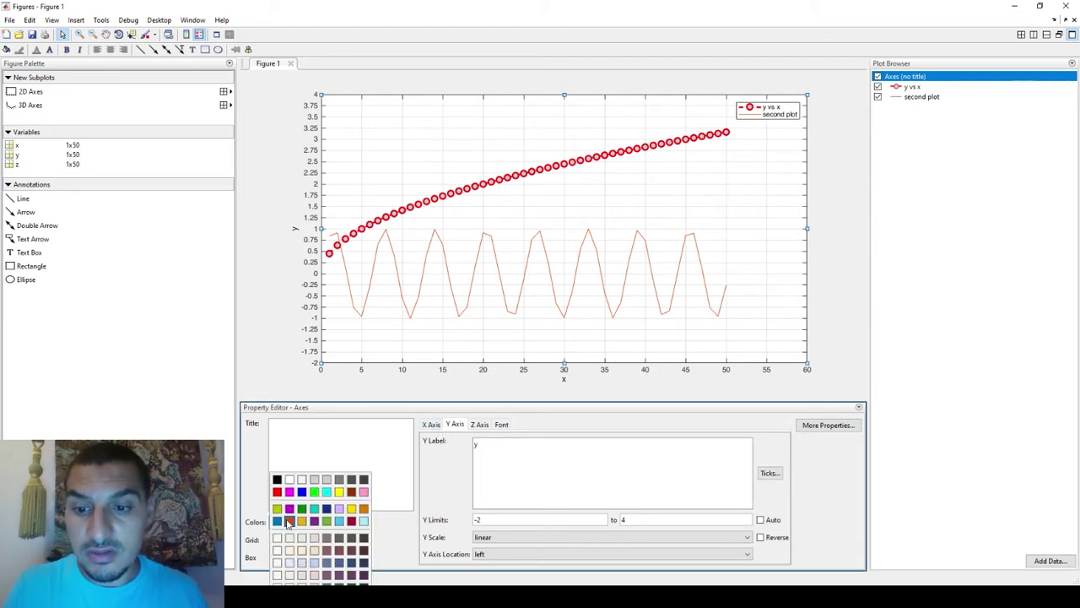
click(326, 481)
Select the whole figure and set its figure colour to white
click(265, 224)
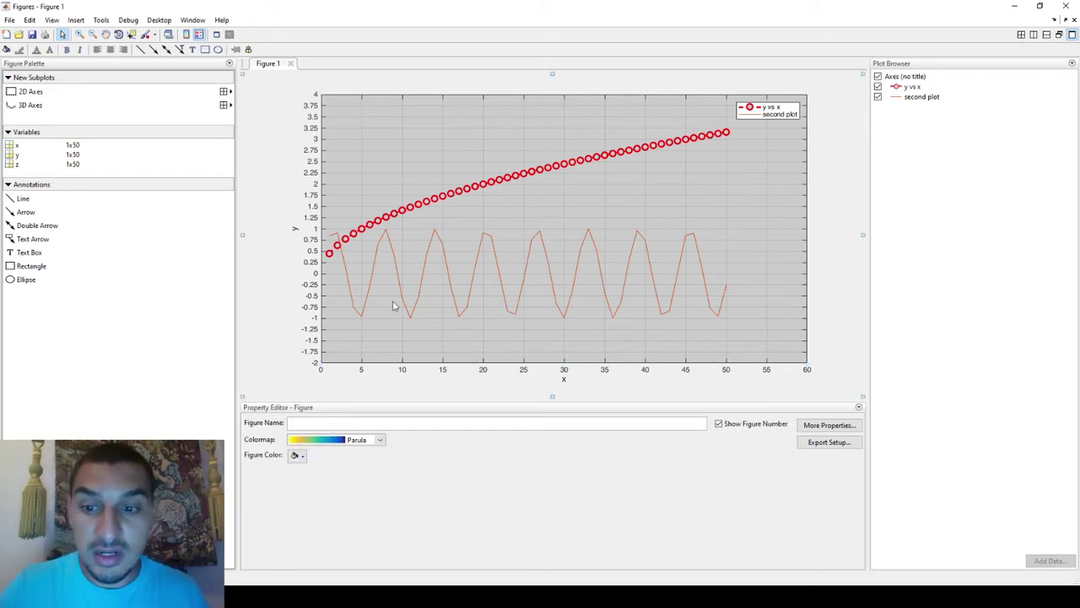
click(297, 456)
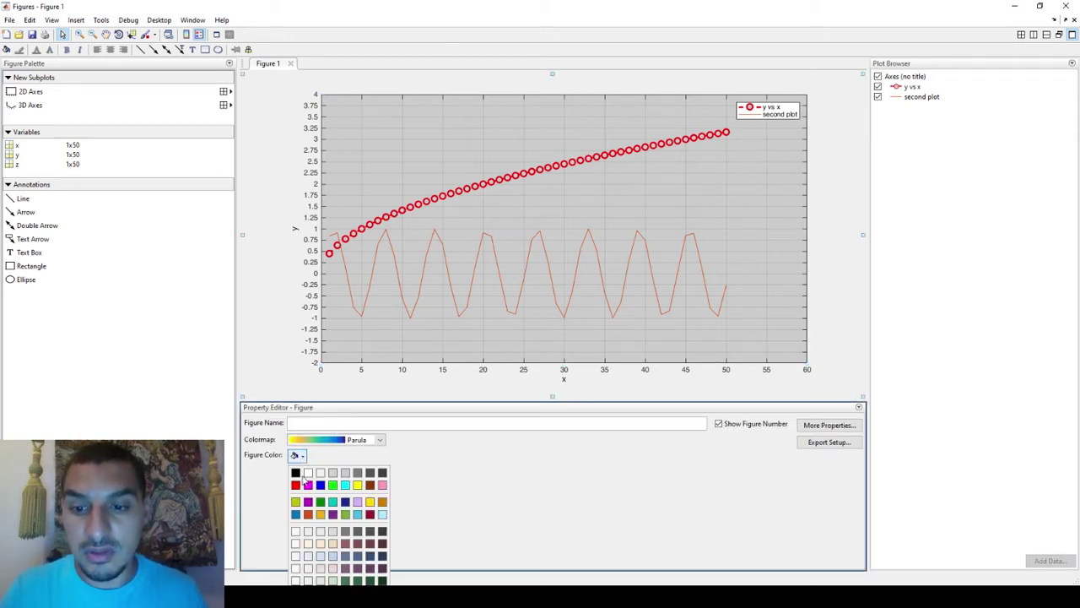
click(307, 473)
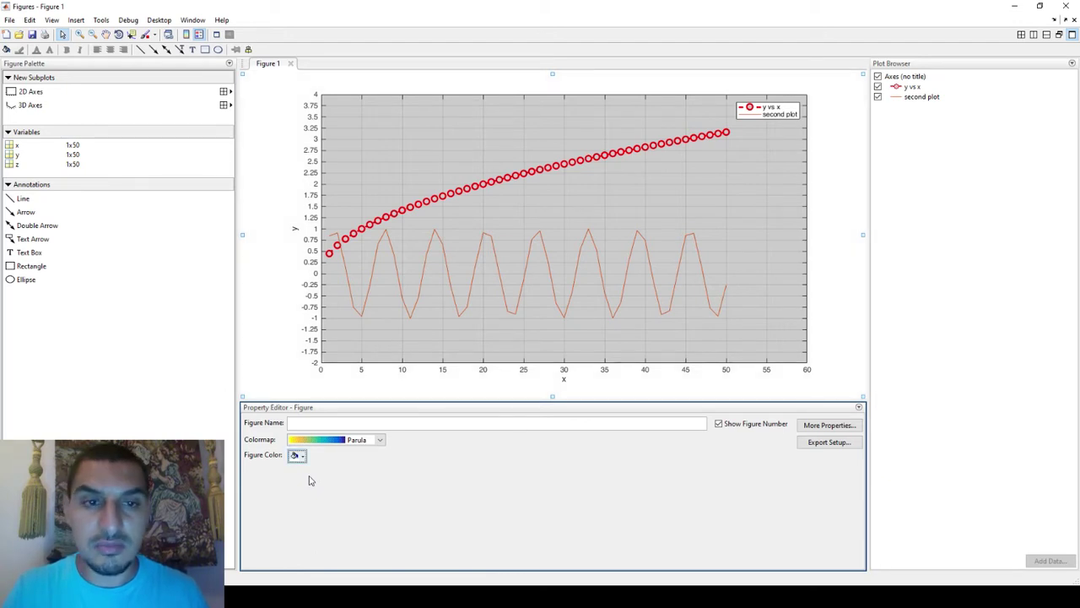
Select the axes and set their background colour to white
click(332, 321)
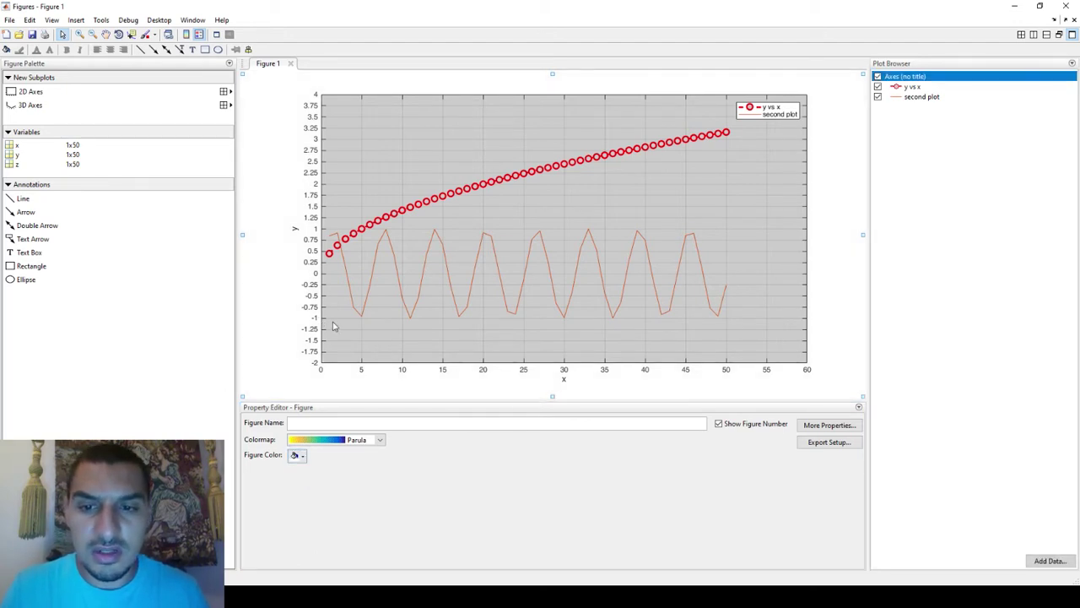
click(280, 522)
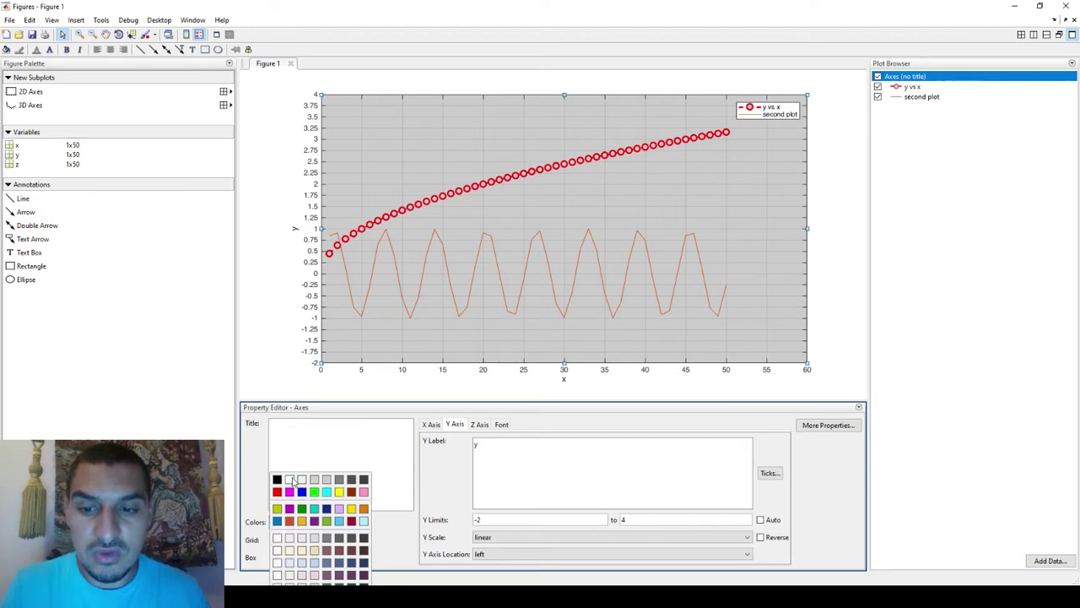
click(289, 480)
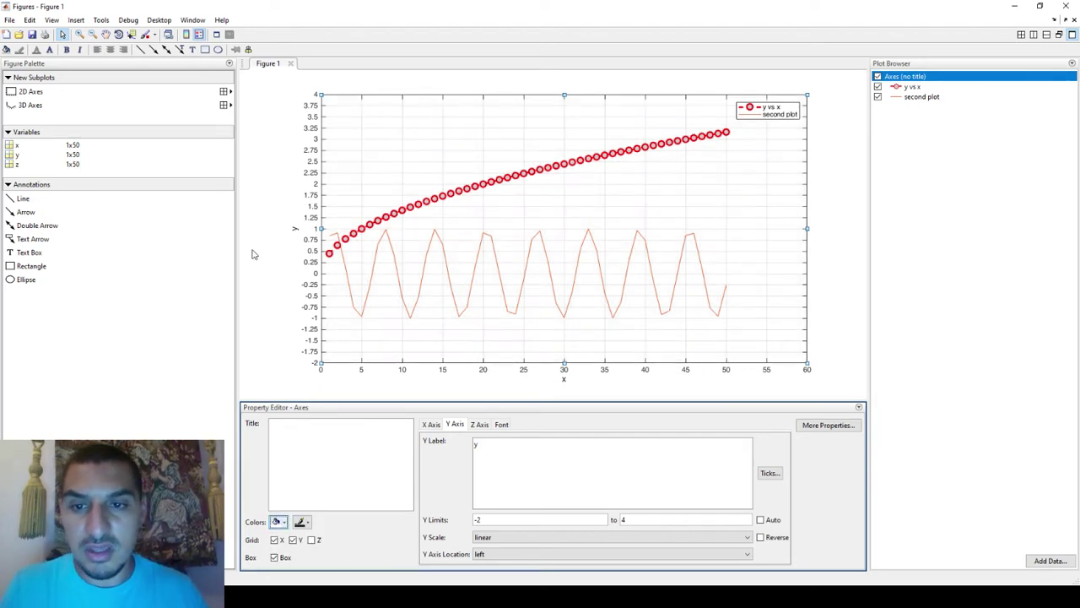
Examine the X-axis and font settings of the axes and look through the list of available font names
click(315, 111)
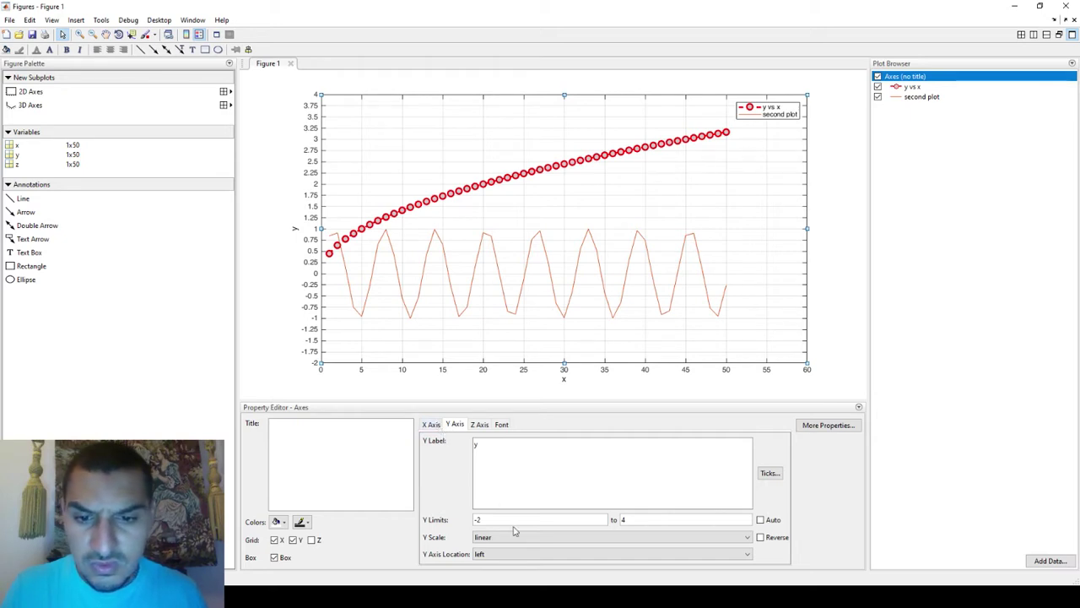
click(432, 425)
click(427, 426)
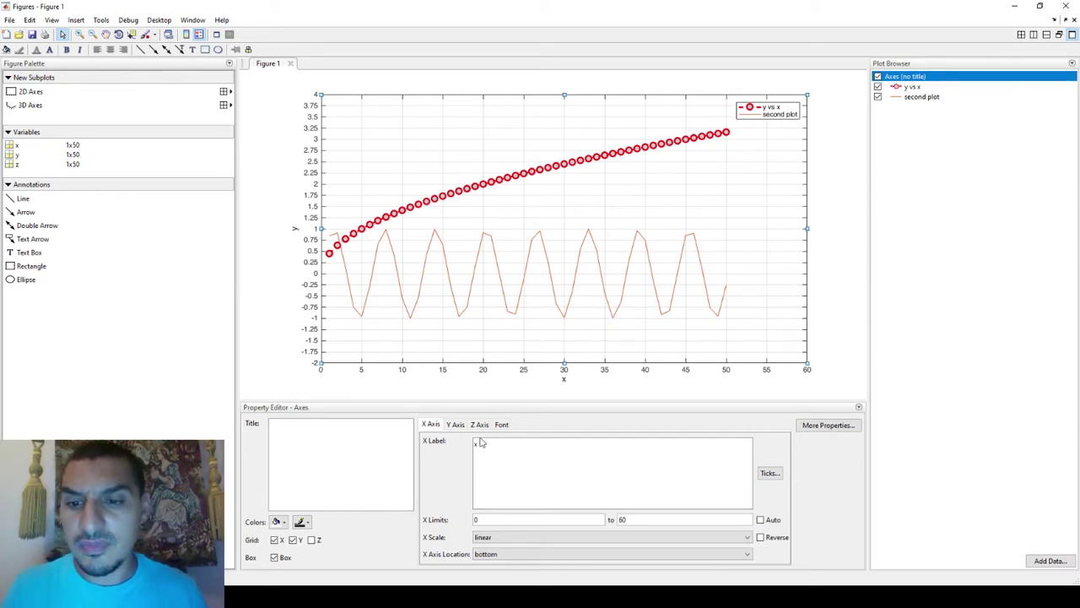
click(501, 424)
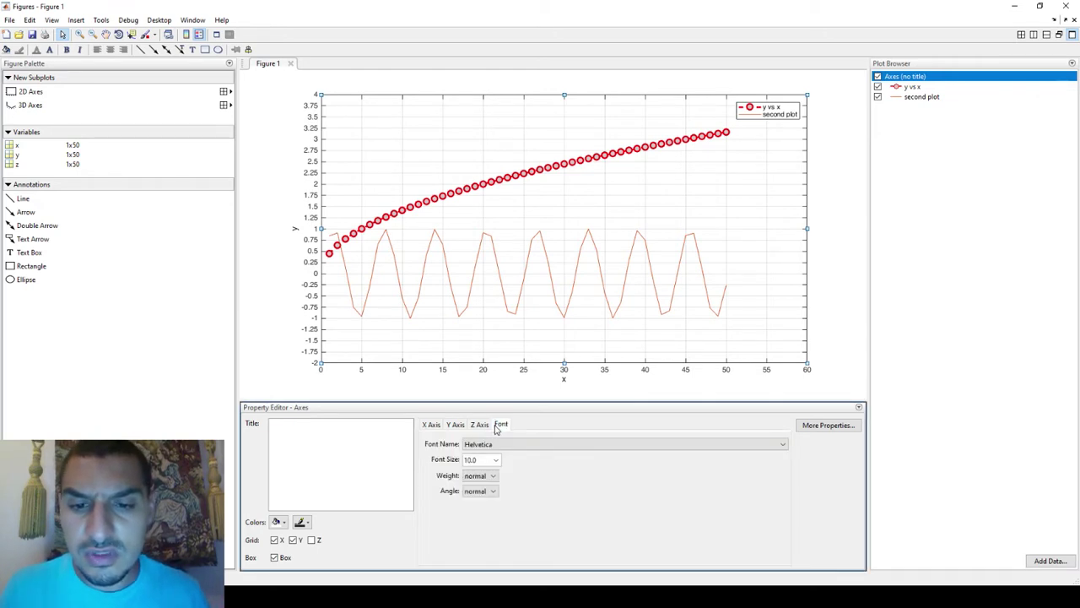
click(267, 229)
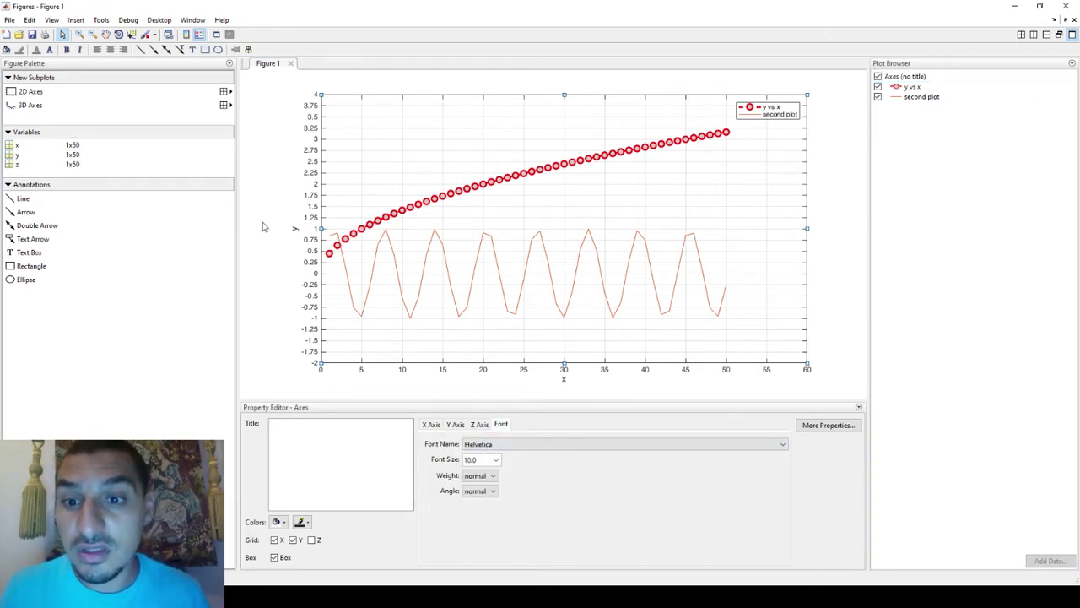
click(334, 273)
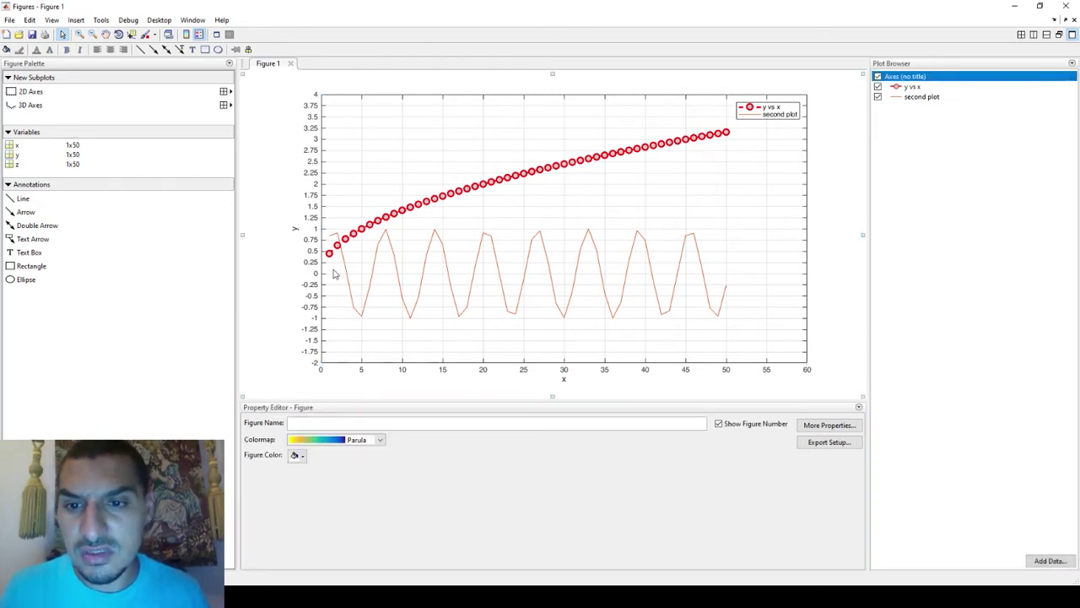
click(518, 444)
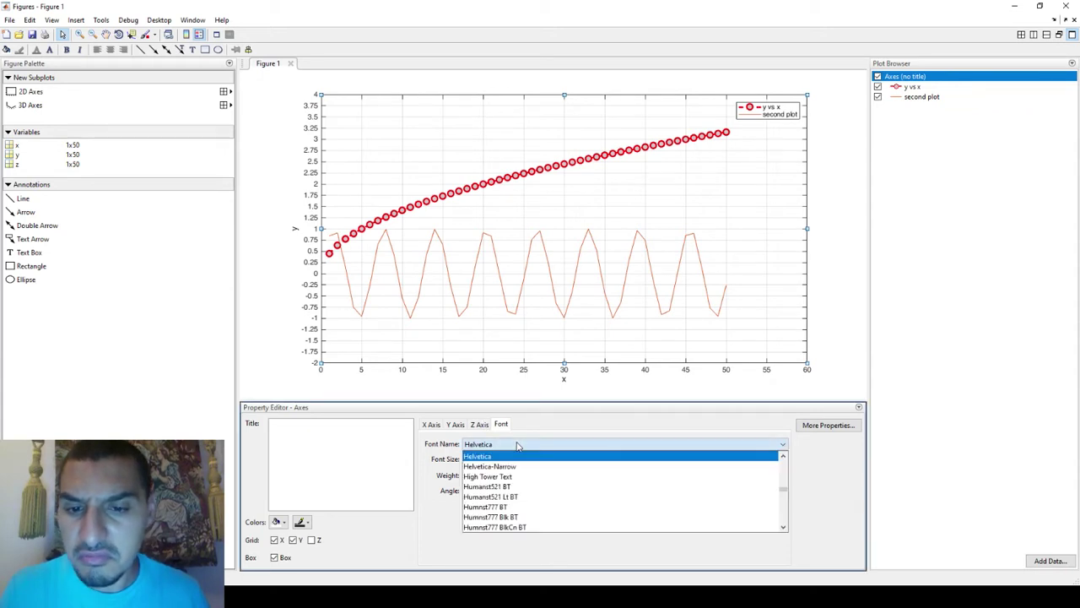
click(514, 456)
click(513, 444)
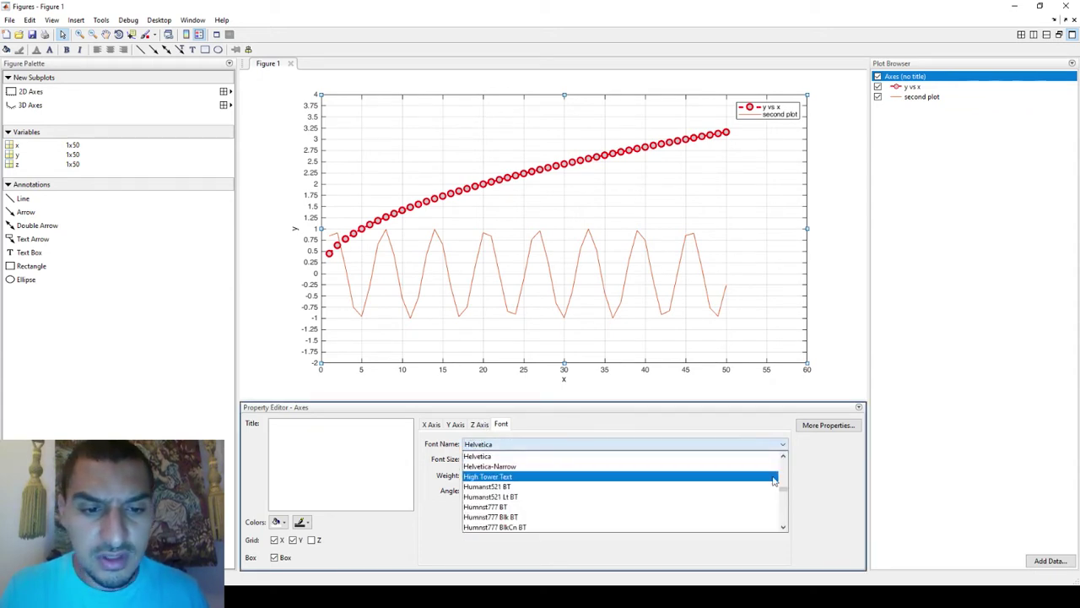
drag(785, 498, 784, 464)
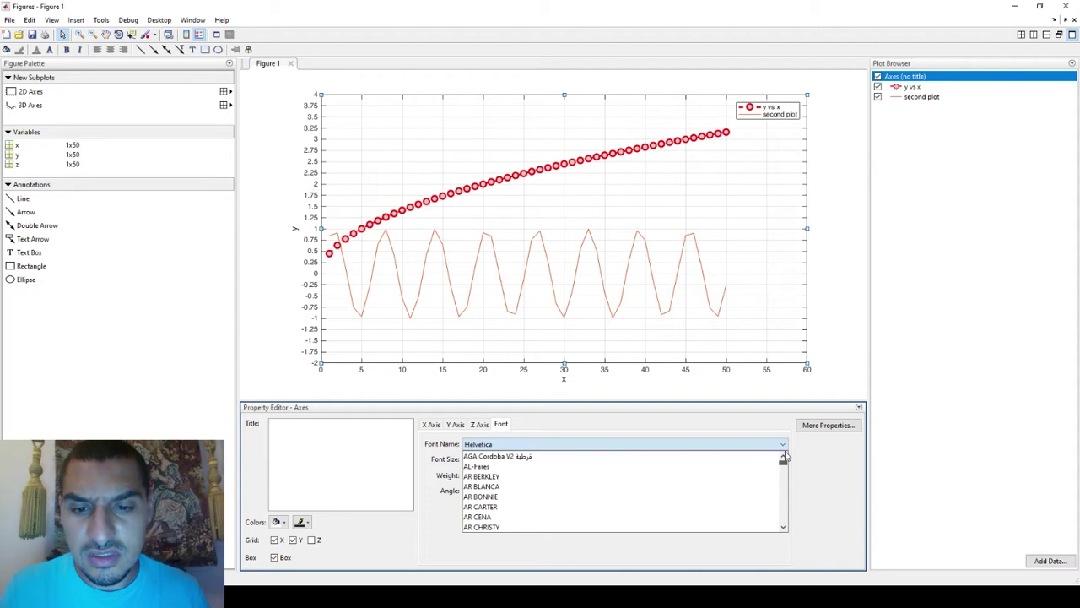
click(655, 510)
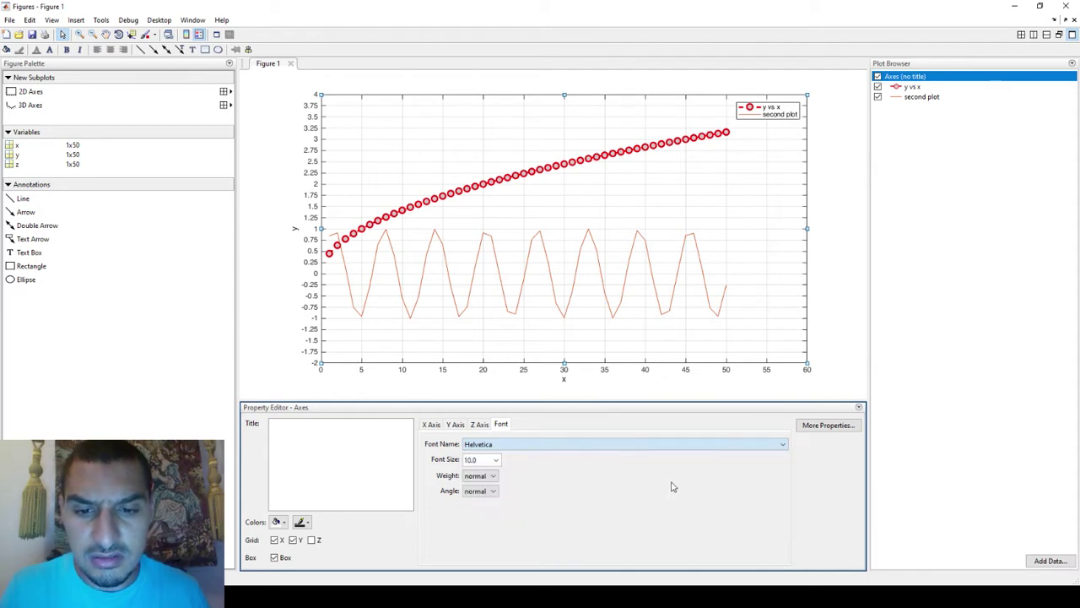
Try several fonts beginning with L on the axes and settle on LuzSans-Book
key(j)
key(k)
key(l)
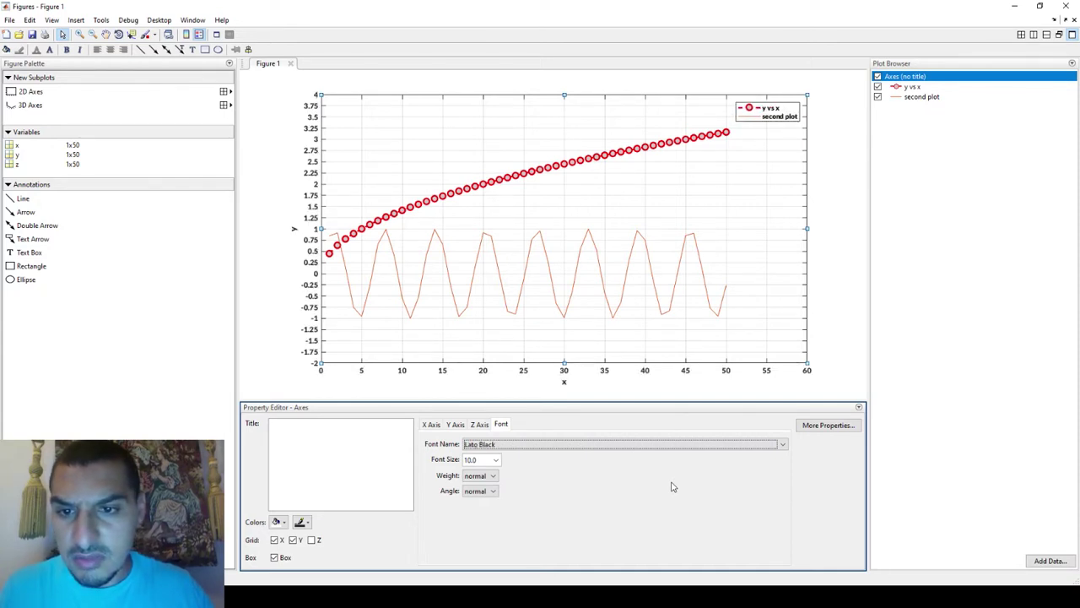
key(l)
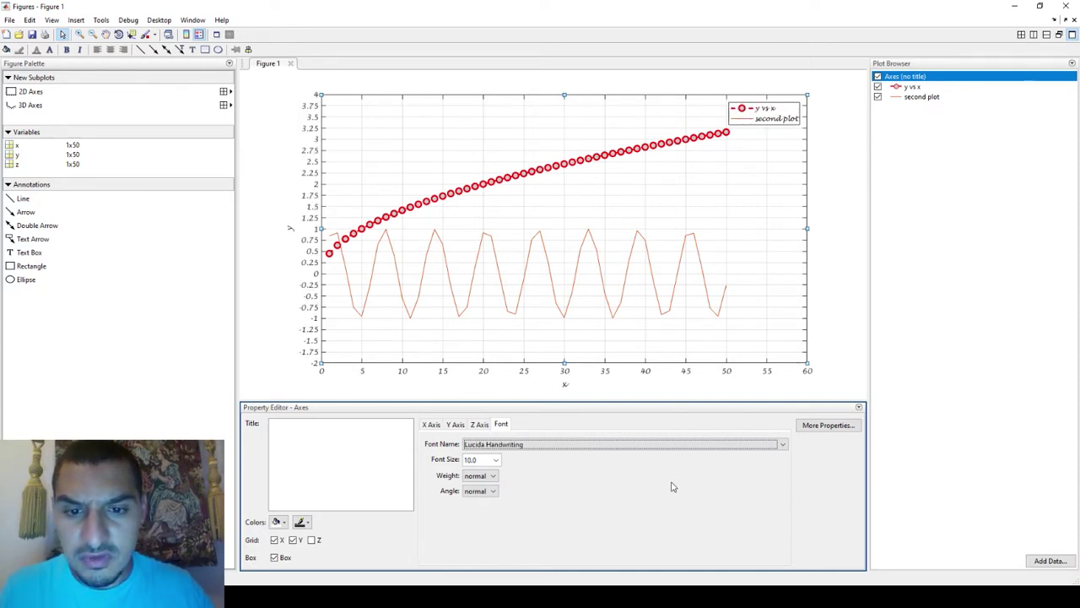
key(l)
key(l)
key(l)
key(l)
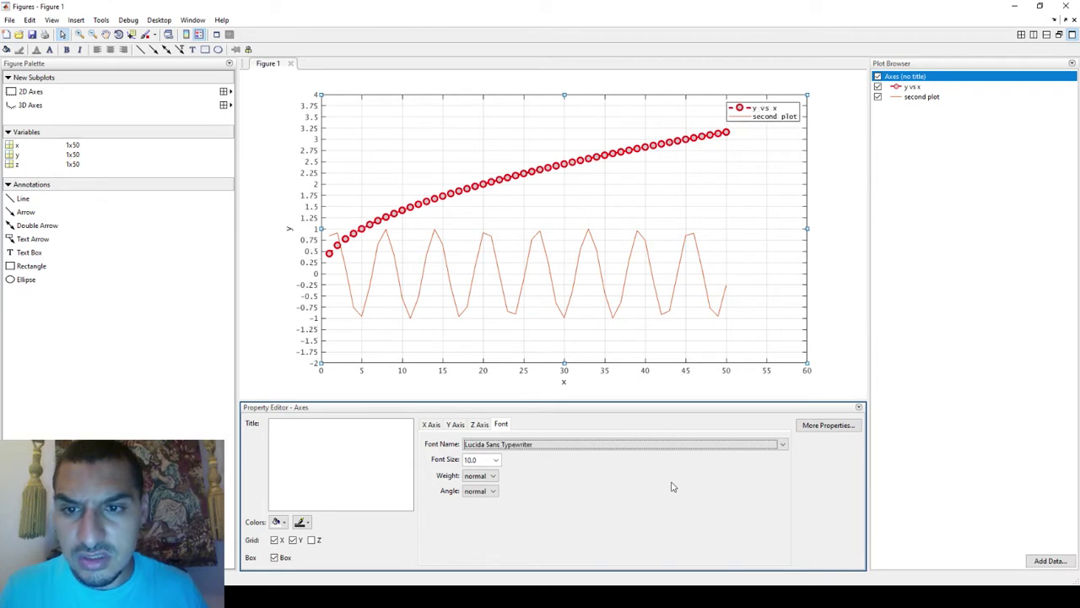
key(l)
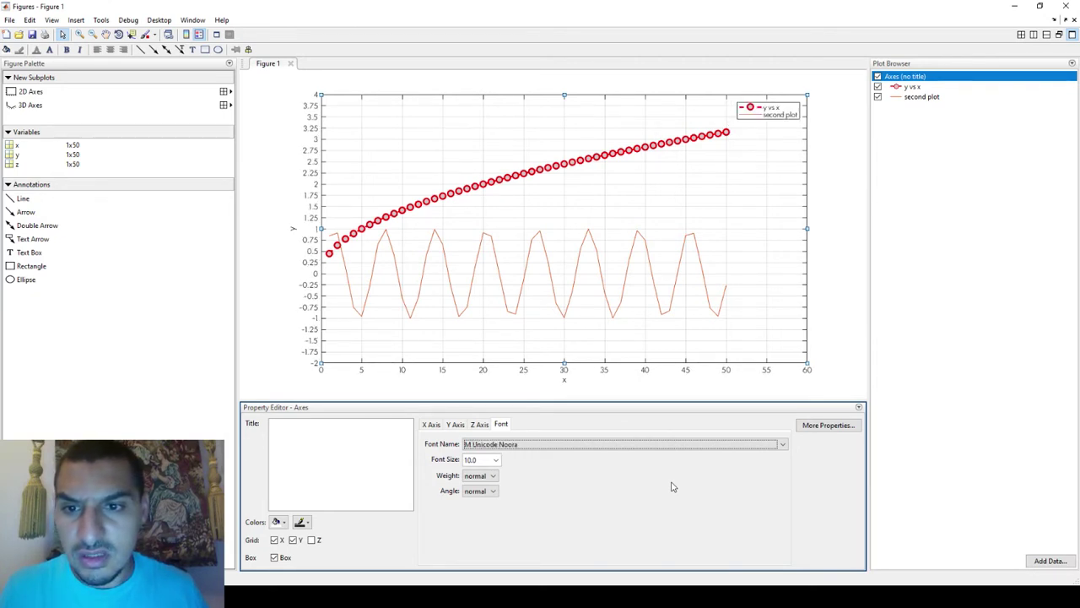
key(l)
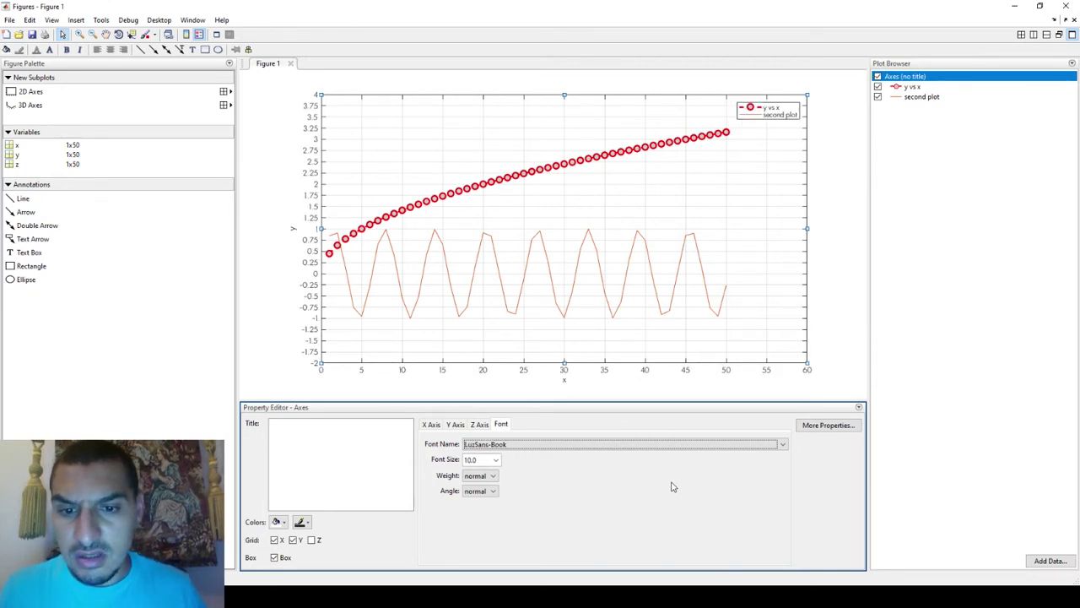
Name the figure "Editor tutorial", and switch its figure number display off and on again
click(270, 338)
click(304, 422)
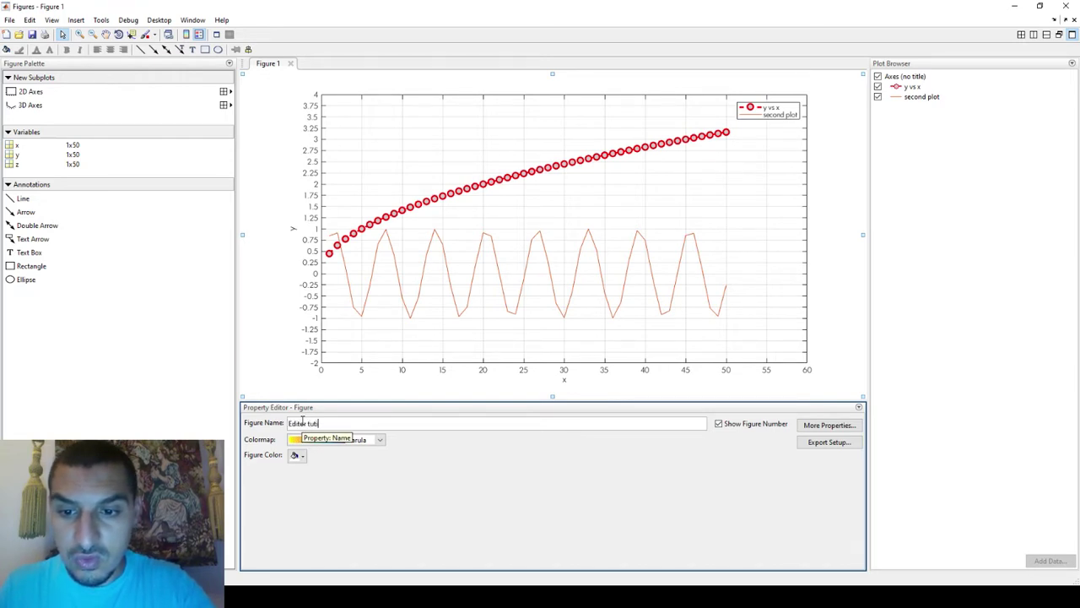
text(Editor tutorial)
key(Return)
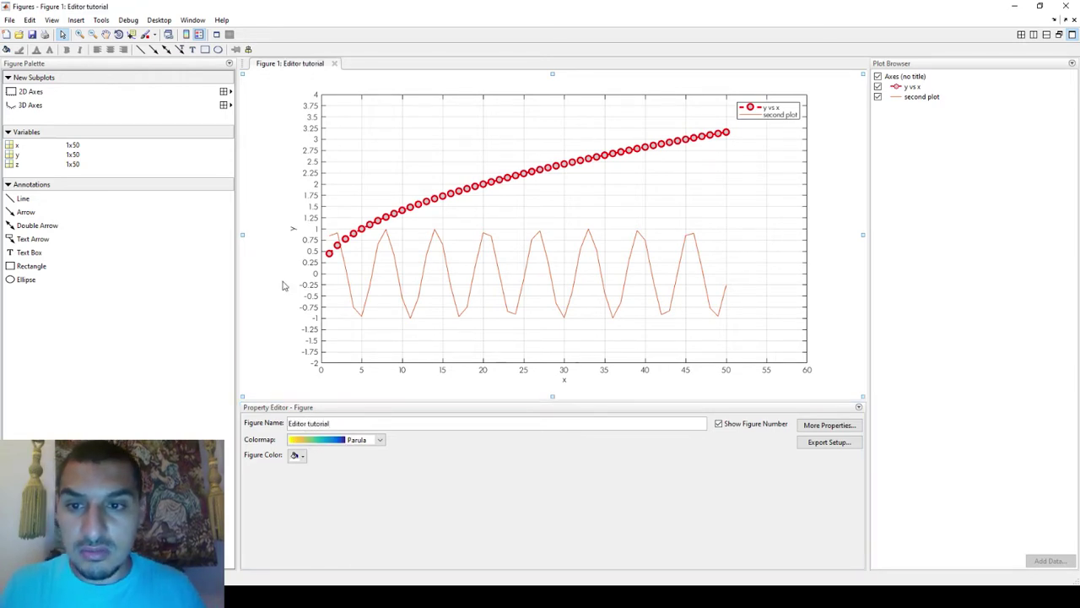
click(410, 450)
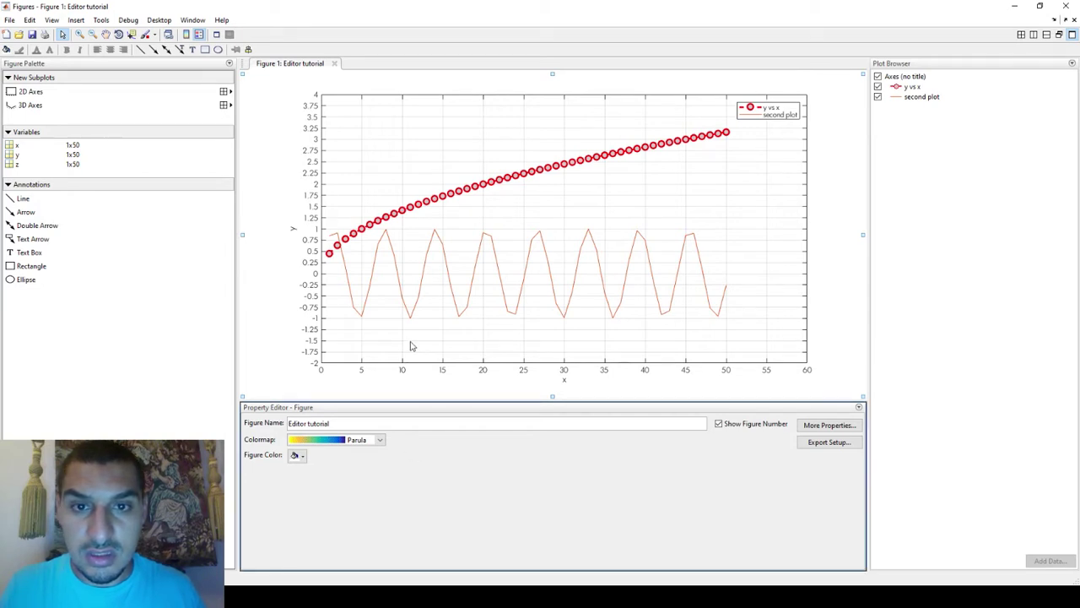
click(731, 425)
click(731, 425)
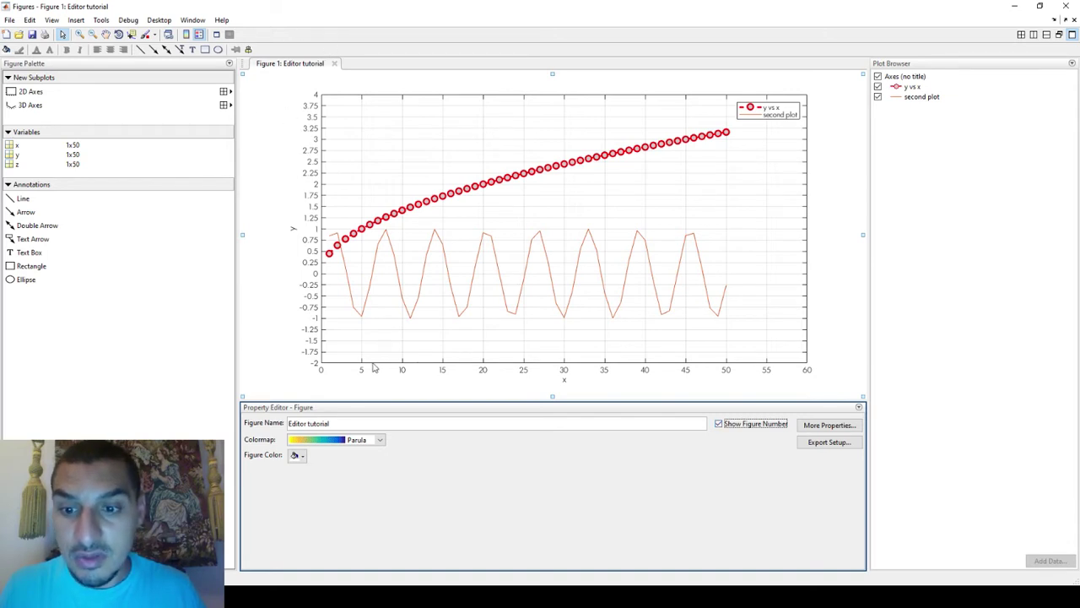
Give the axes the title "Tutorial" and deselect them
click(266, 253)
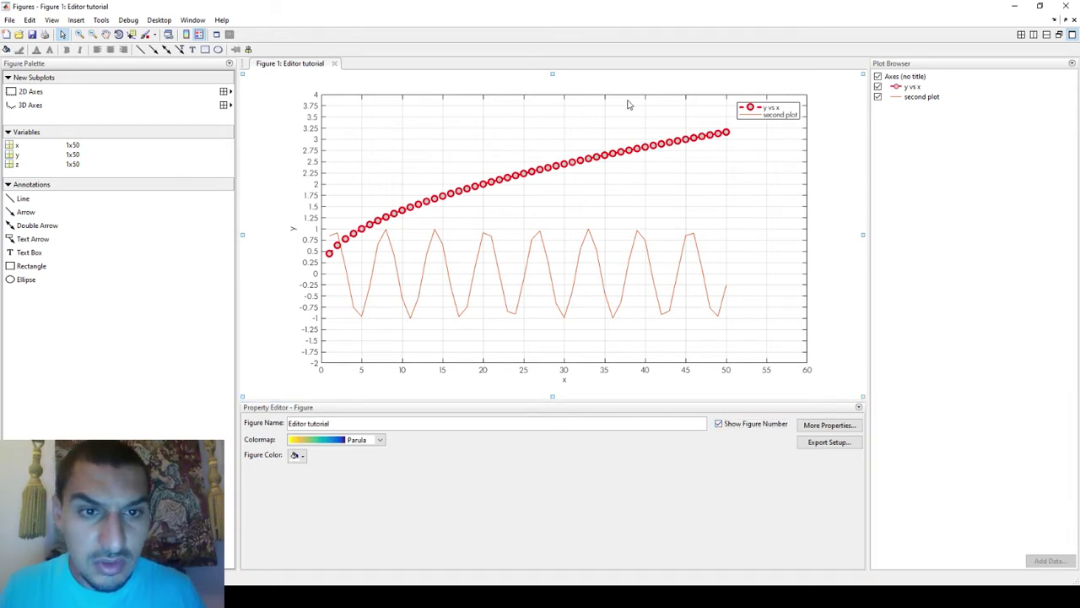
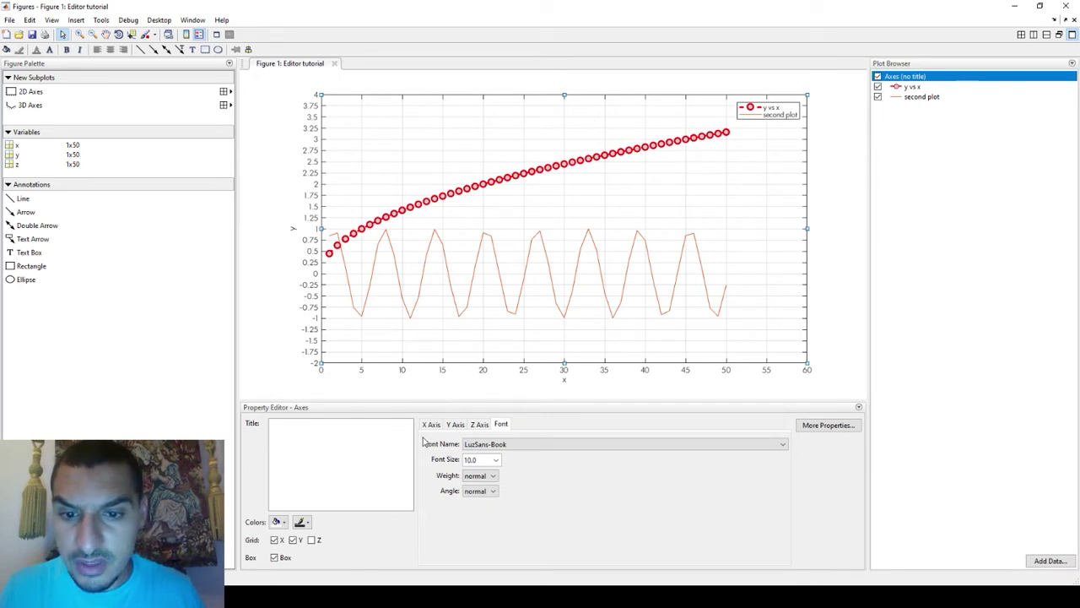
click(432, 425)
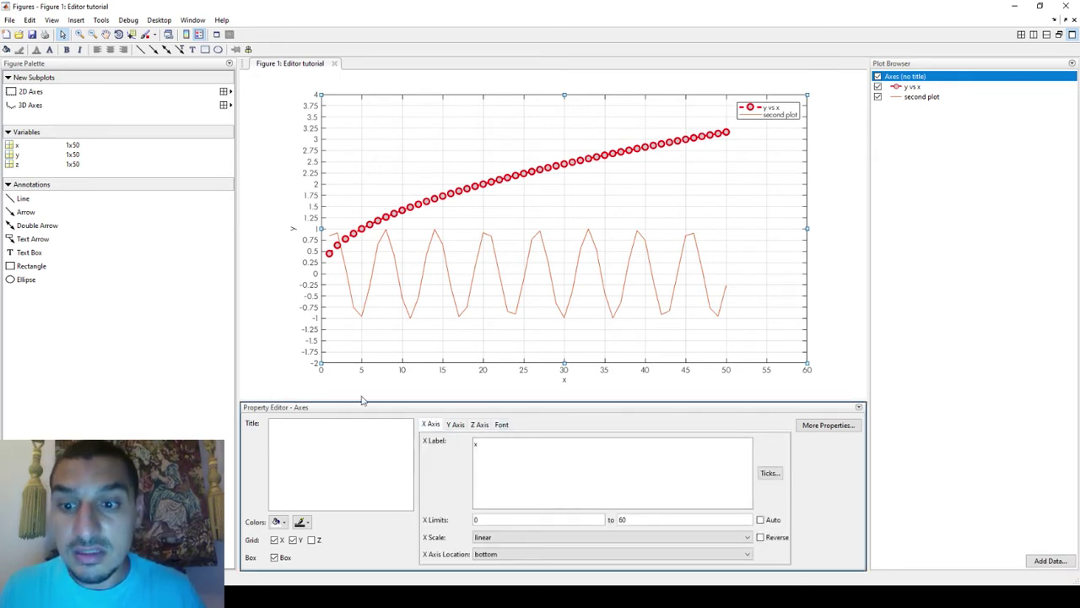
text(Tutorial)
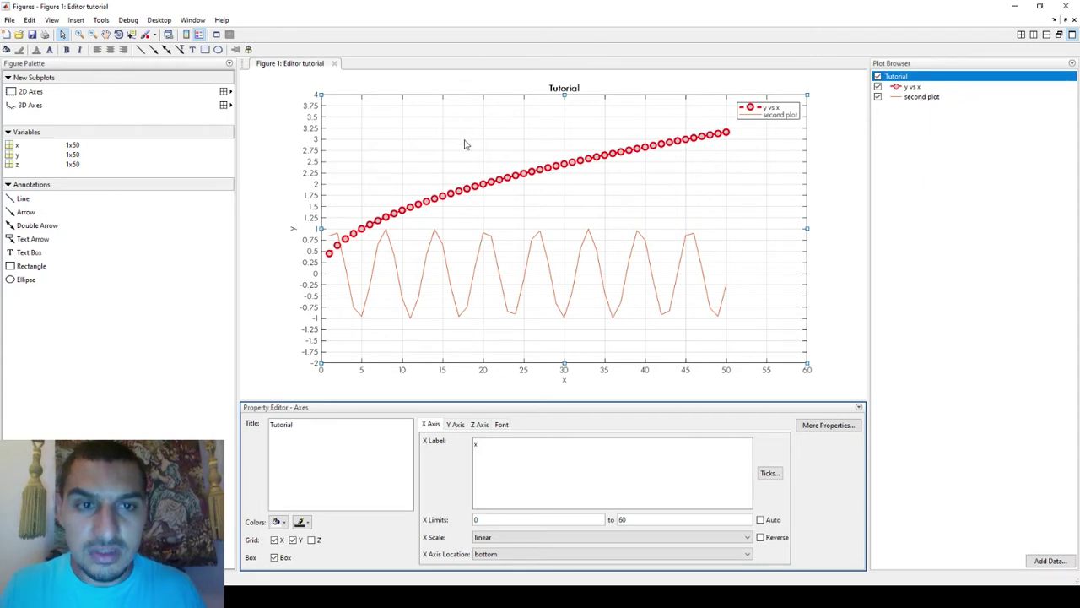
click(279, 261)
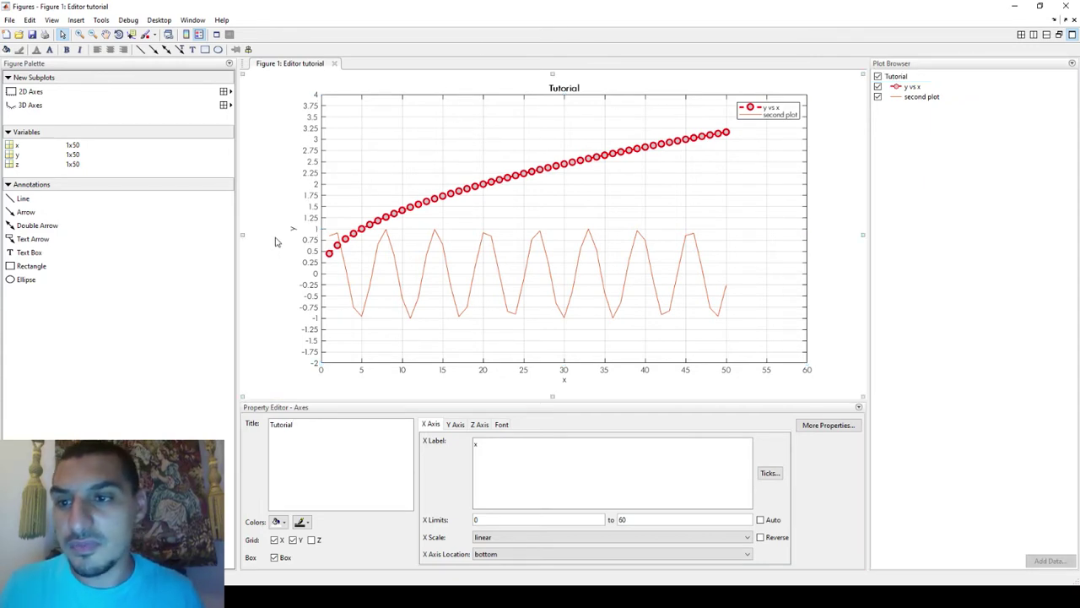
Open the figure's full property list grouped by category and examine its appearance, identifier, keyboard, location, creation and callback settings
click(820, 425)
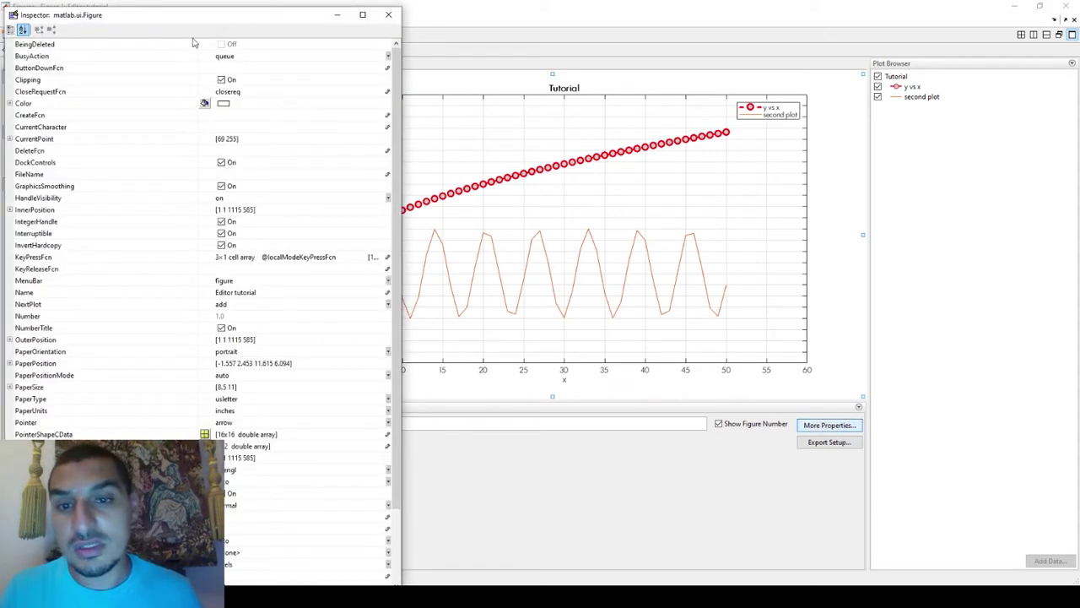
click(10, 29)
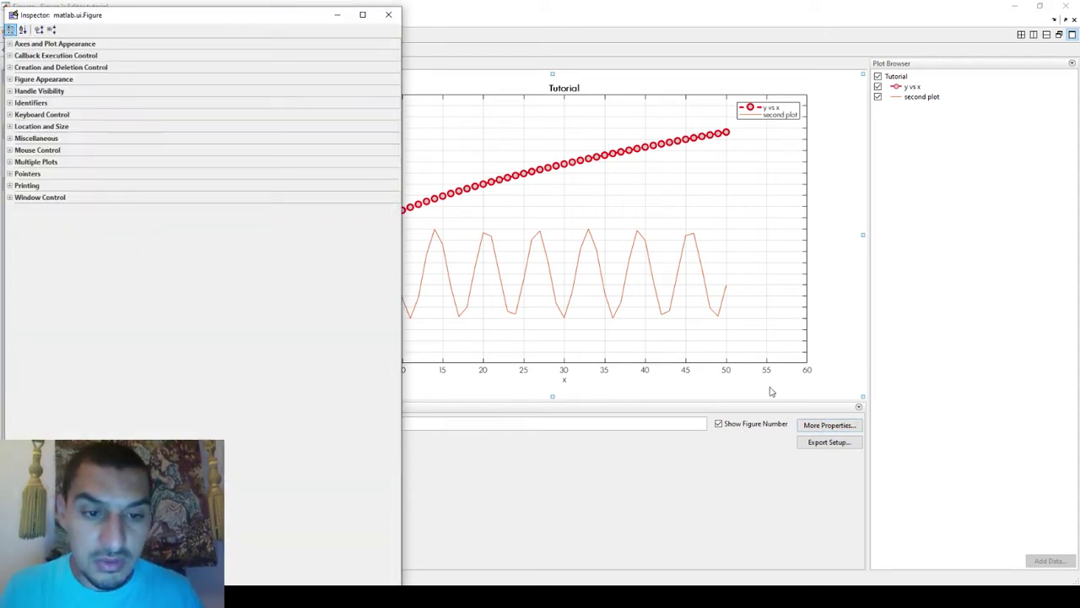
click(9, 45)
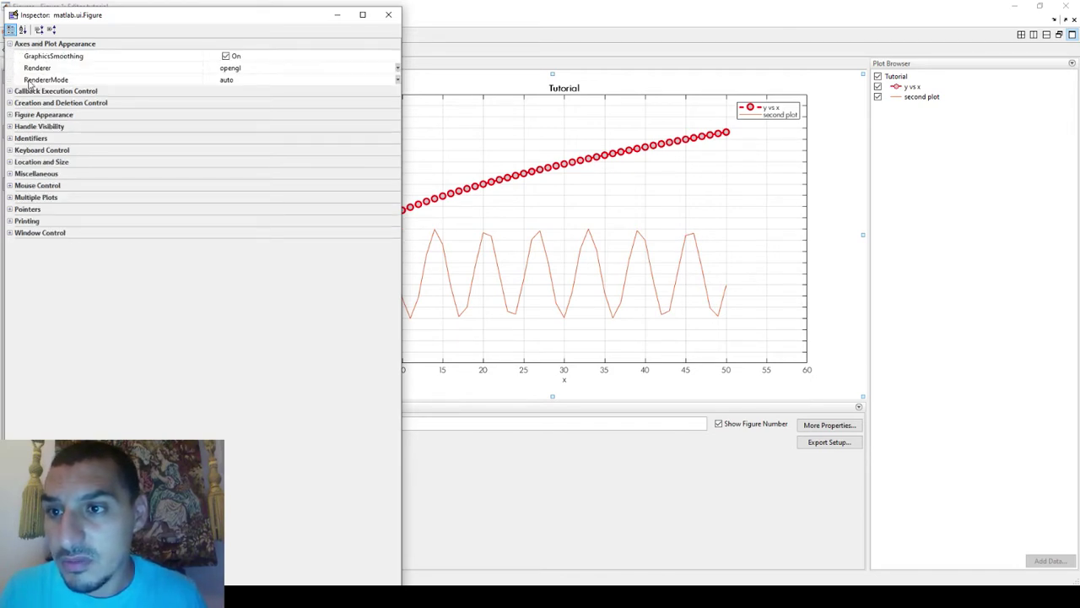
click(72, 58)
click(68, 68)
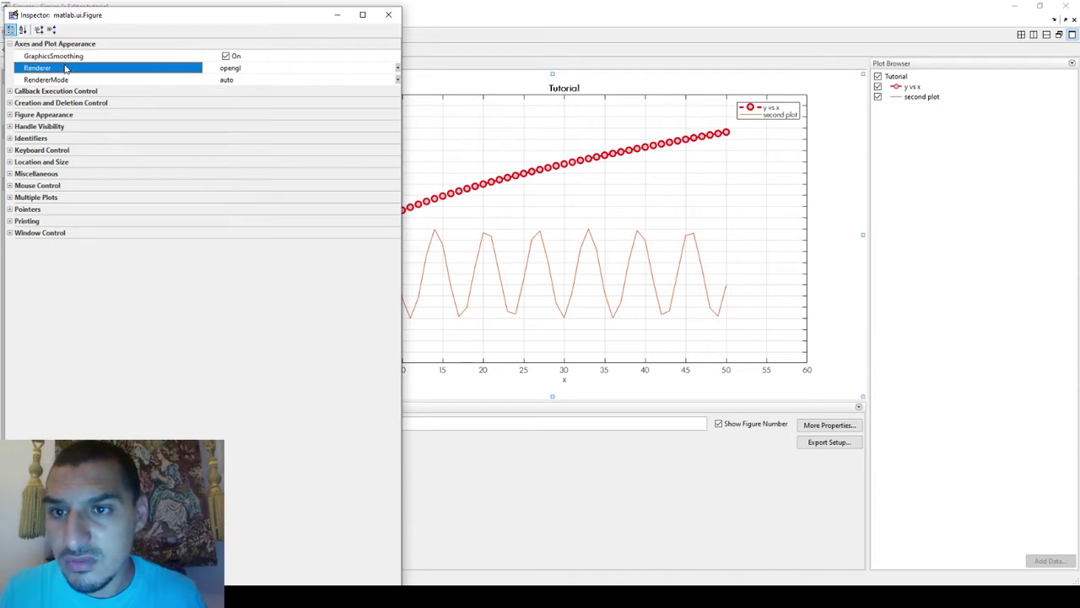
click(9, 115)
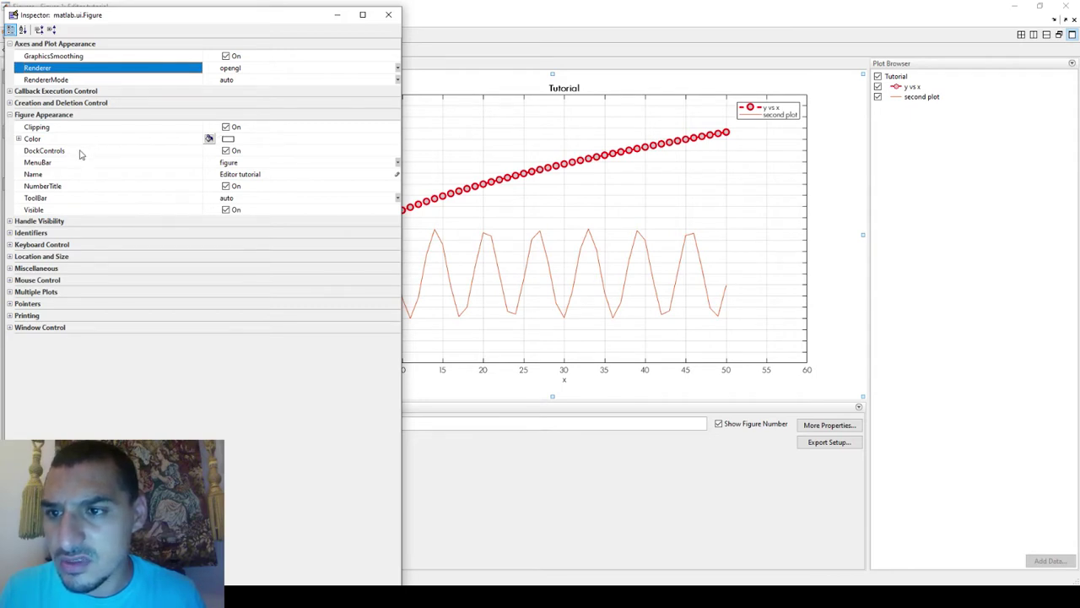
click(9, 221)
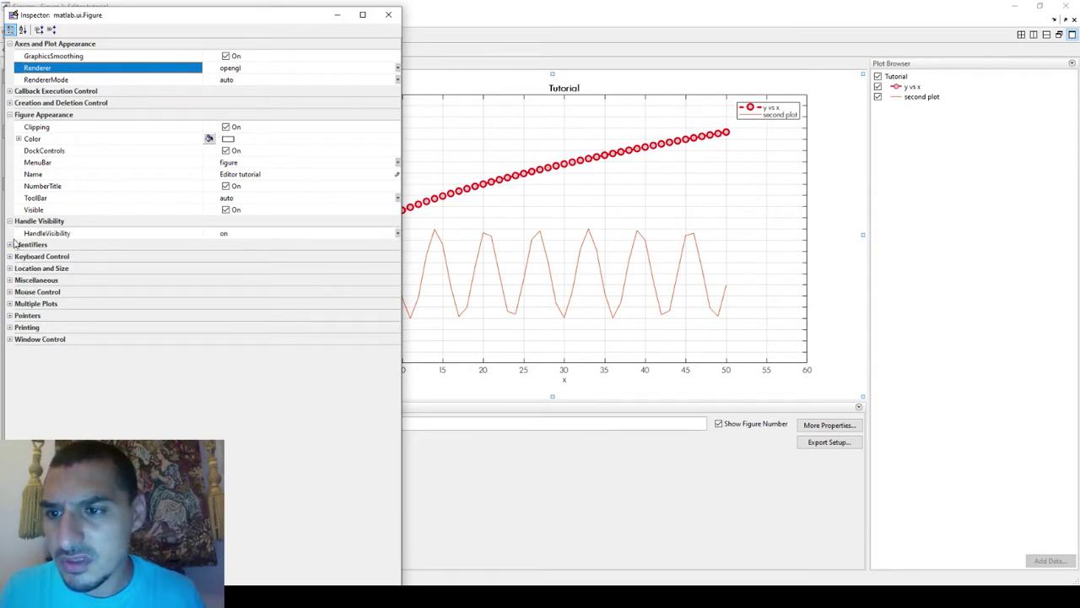
click(14, 245)
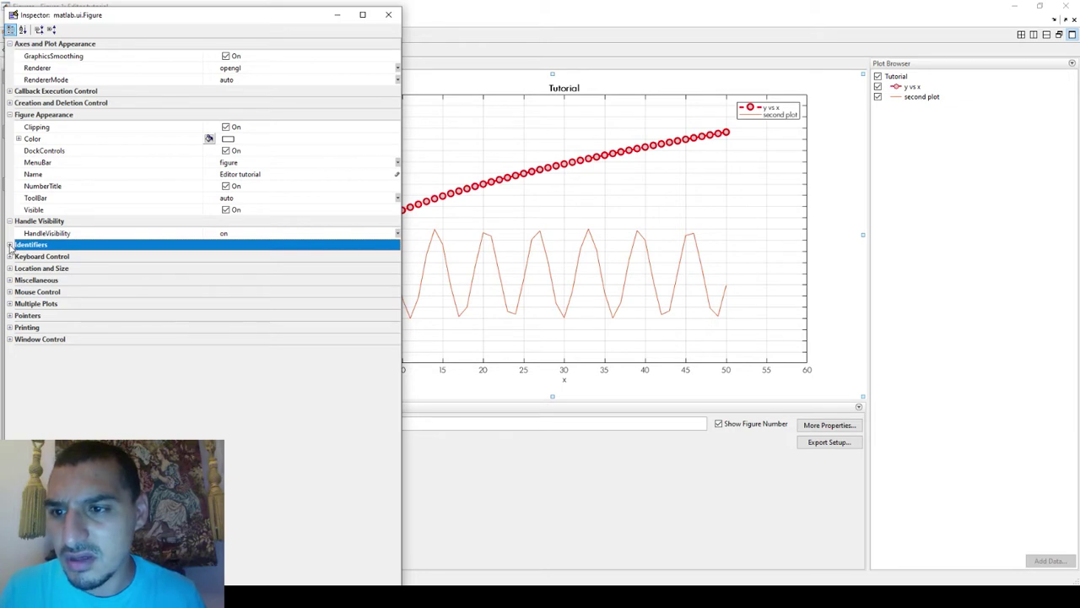
click(9, 245)
click(9, 316)
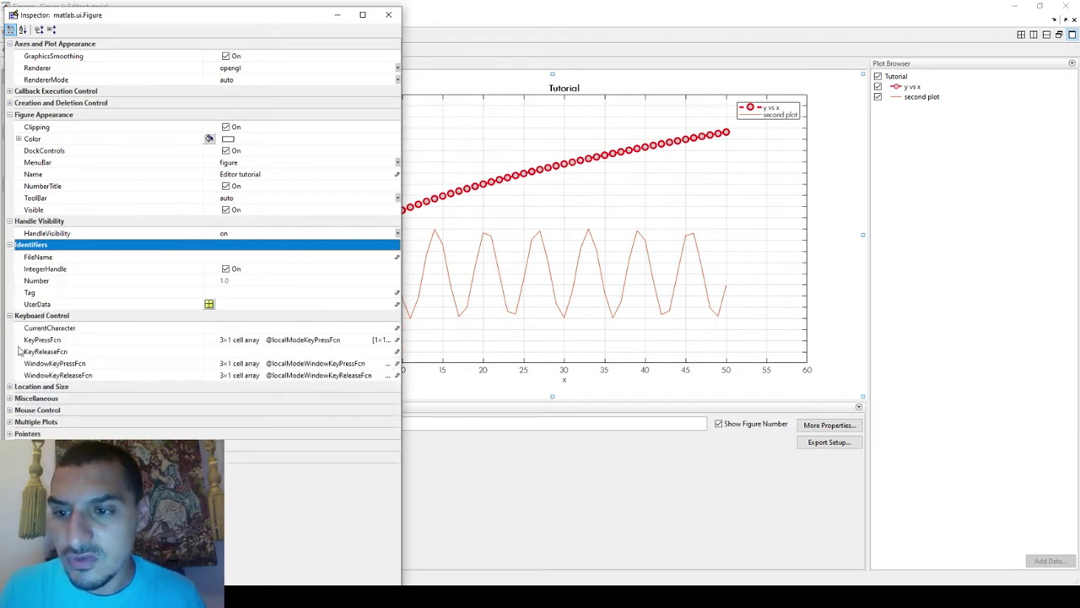
click(10, 387)
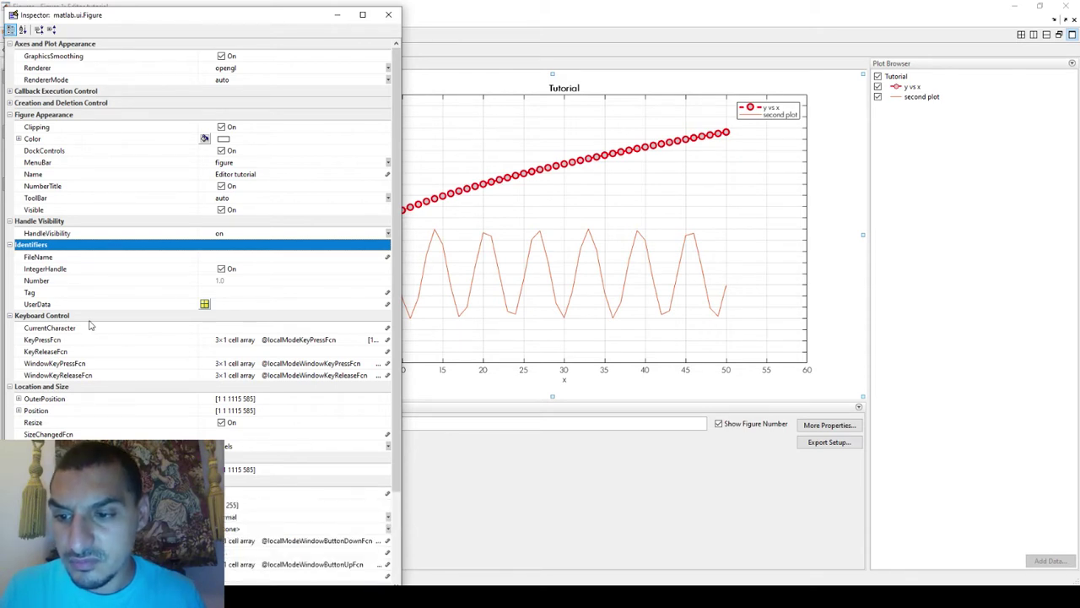
click(11, 102)
click(10, 90)
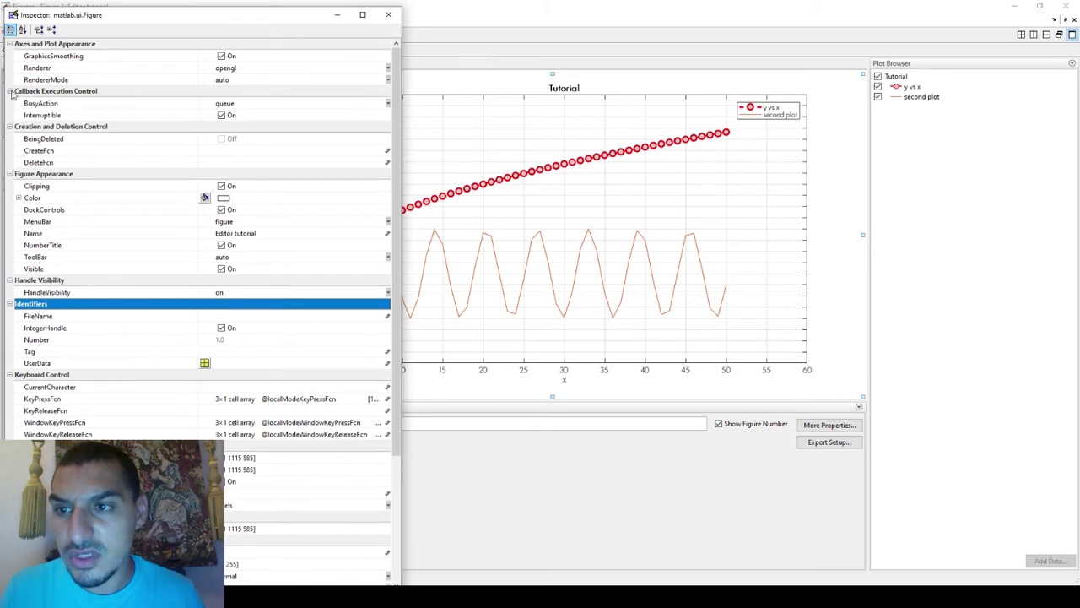
Review the figure's properties in alphabetical order and close the property inspector
click(23, 30)
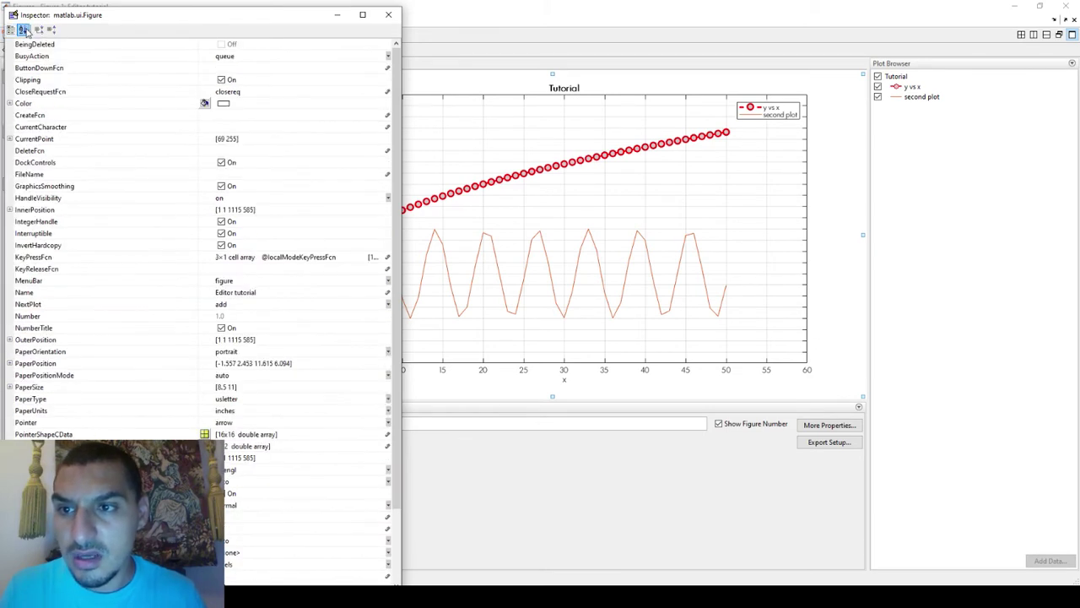
scroll(102, 127, down, 2)
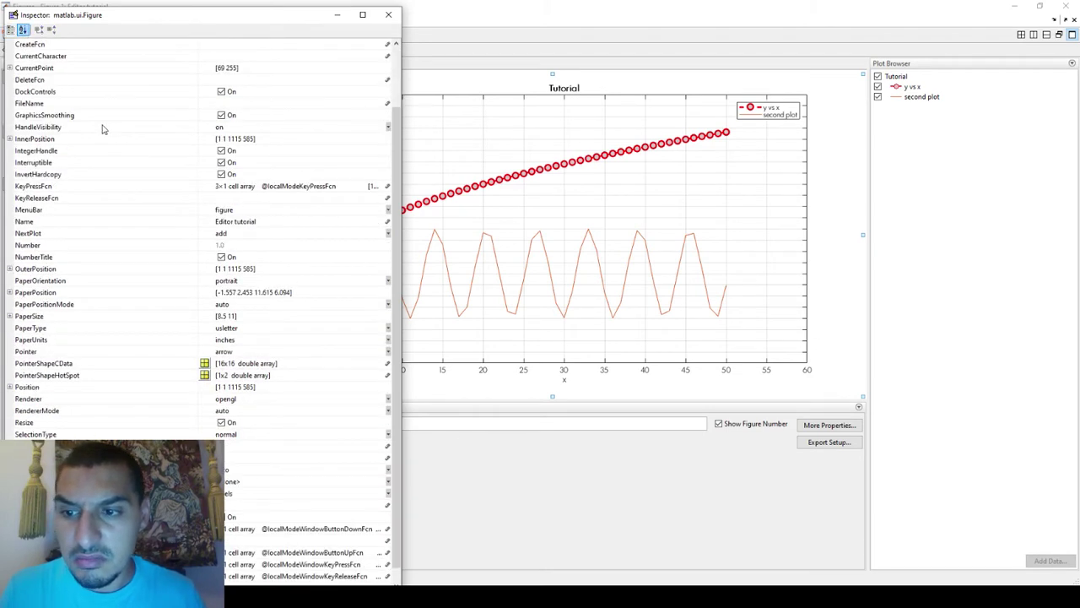
scroll(102, 125, up, 2)
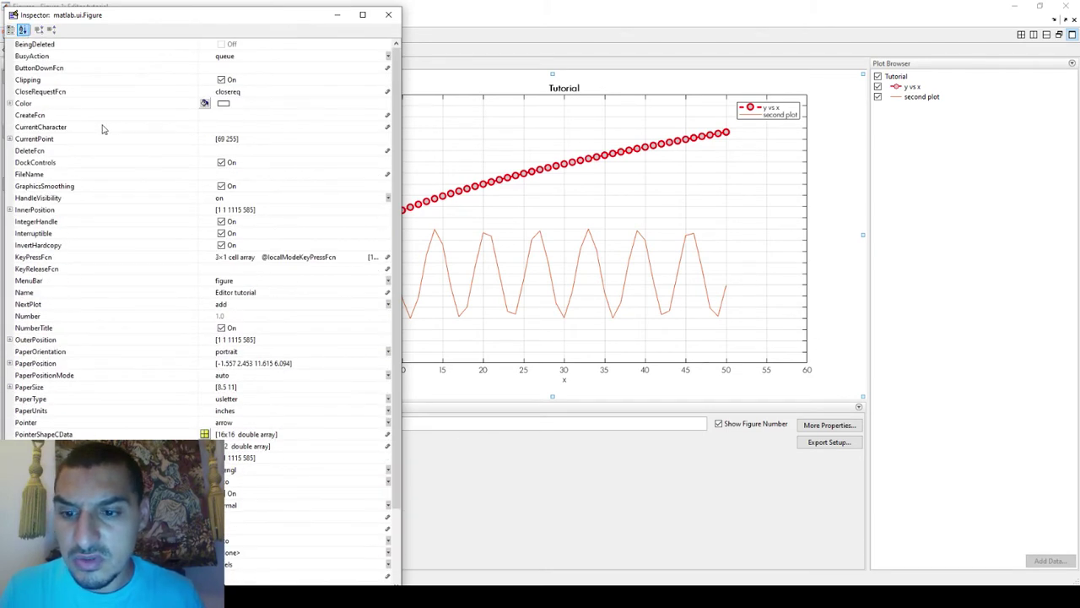
click(389, 14)
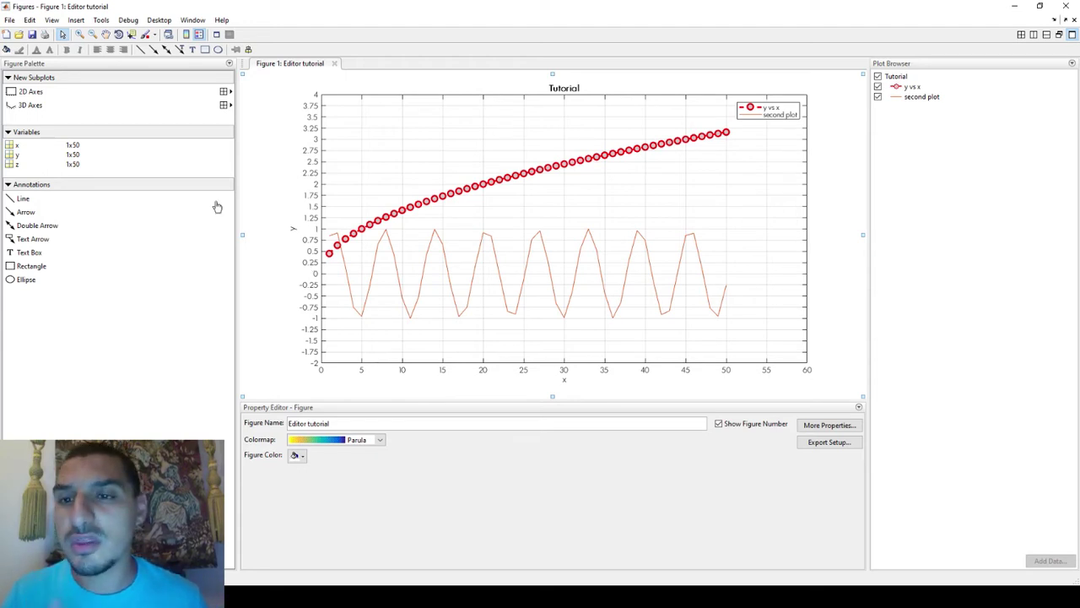
Try several 2D subplot layouts in the figure, including one row of two axes and a grid of three rows by two columns
click(227, 92)
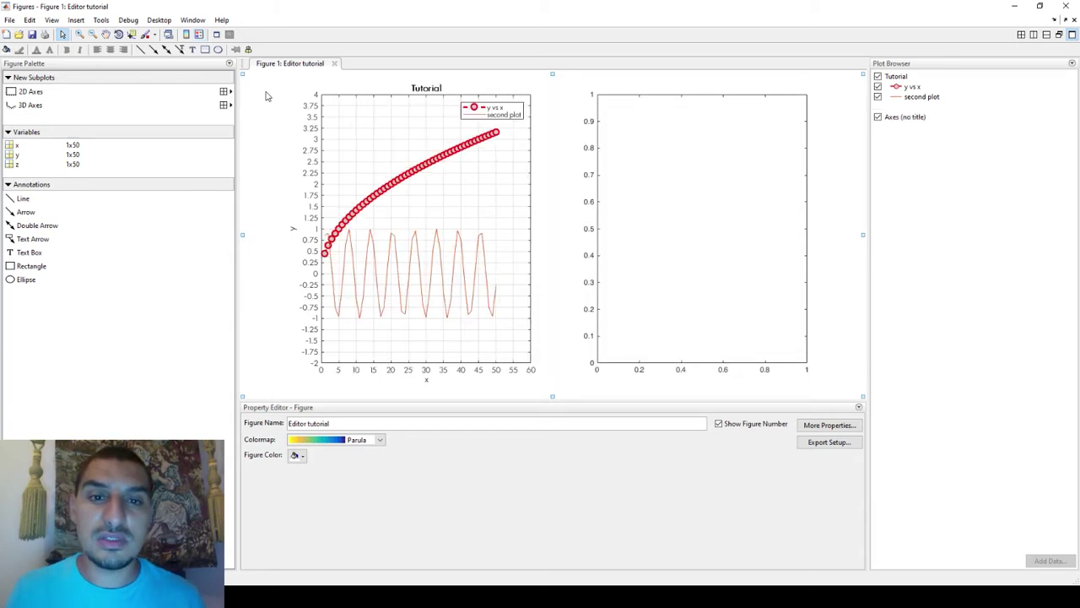
click(222, 97)
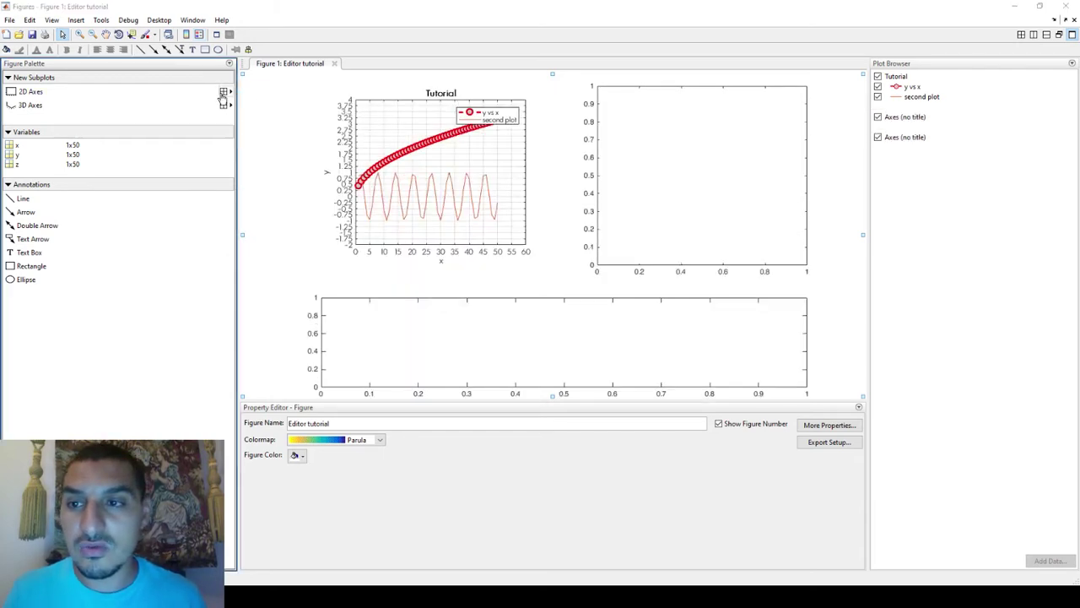
click(223, 96)
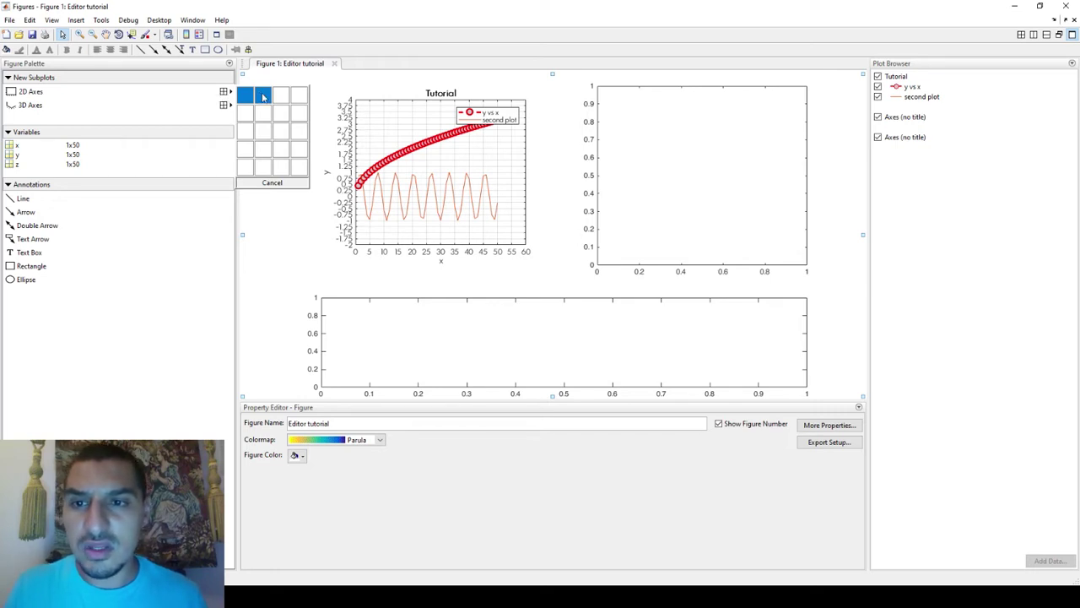
click(262, 96)
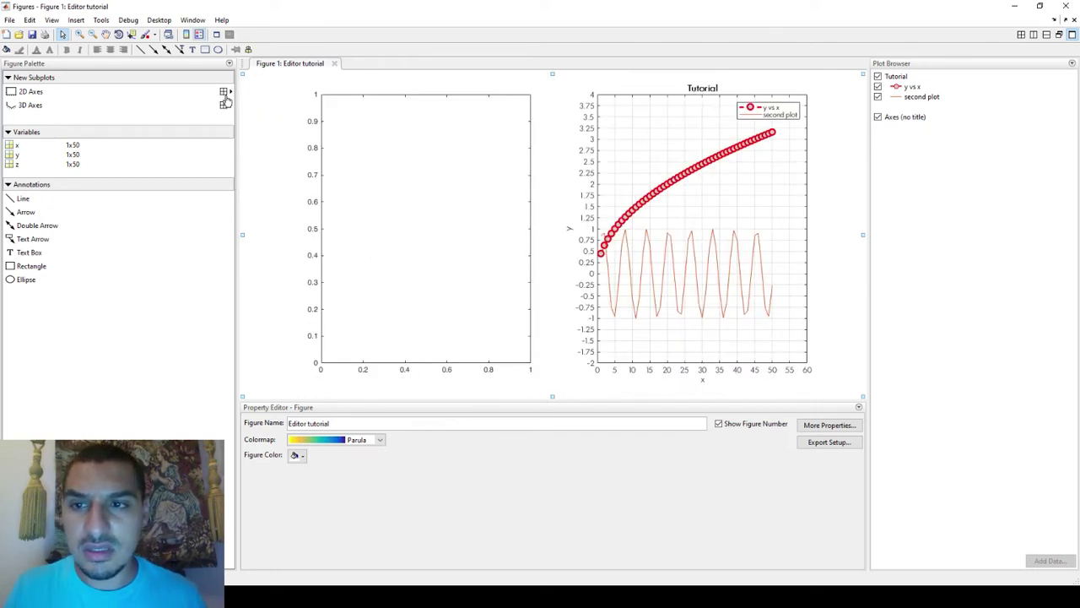
click(224, 96)
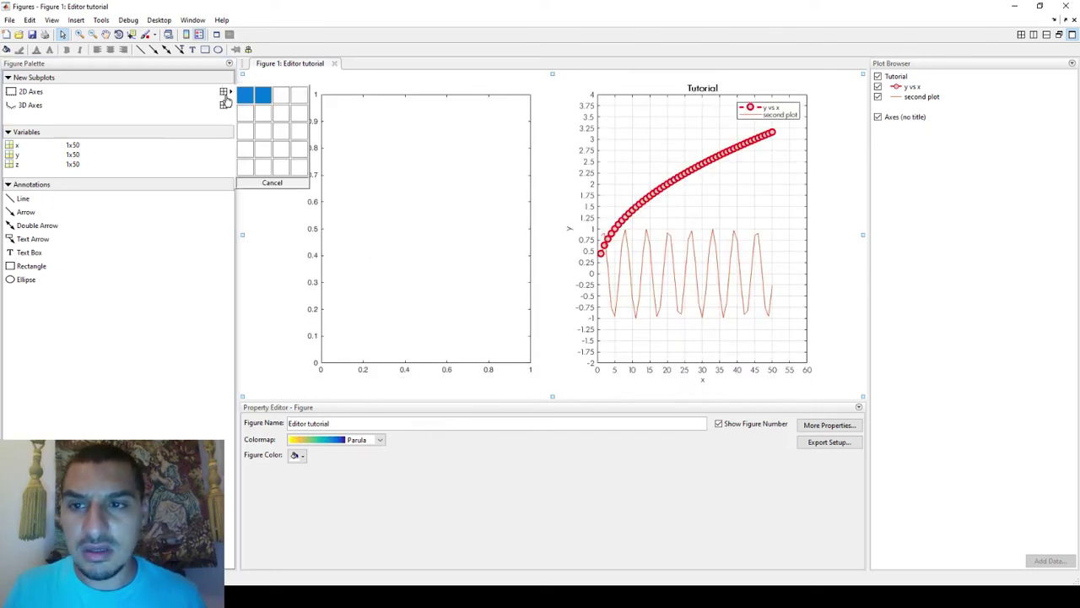
click(264, 132)
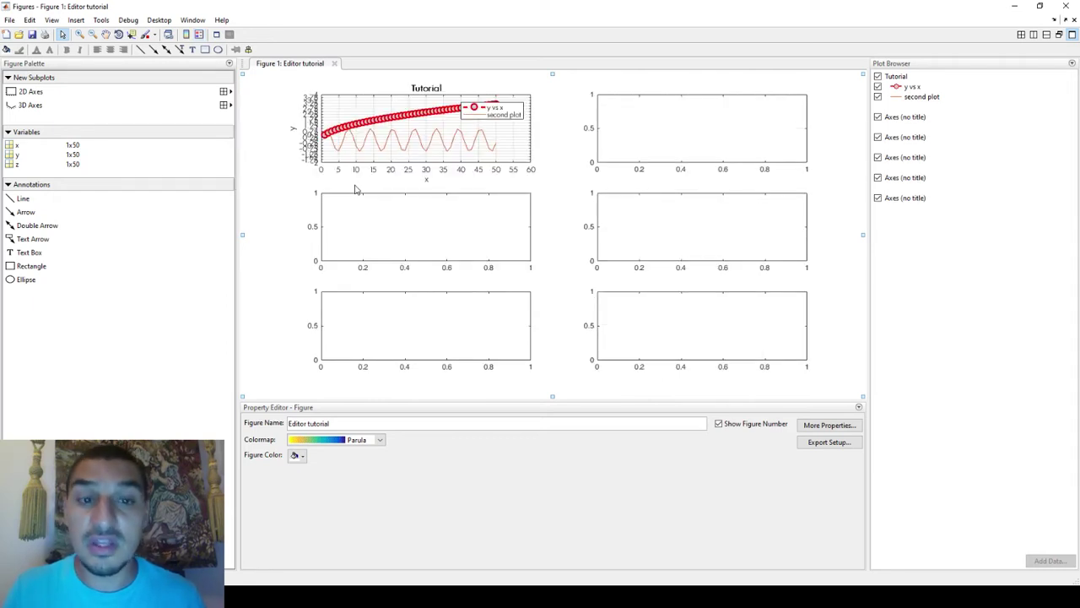
Arrange the figure as two side-by-side 2D axes, with the Tutorial plot beside an empty one
click(225, 95)
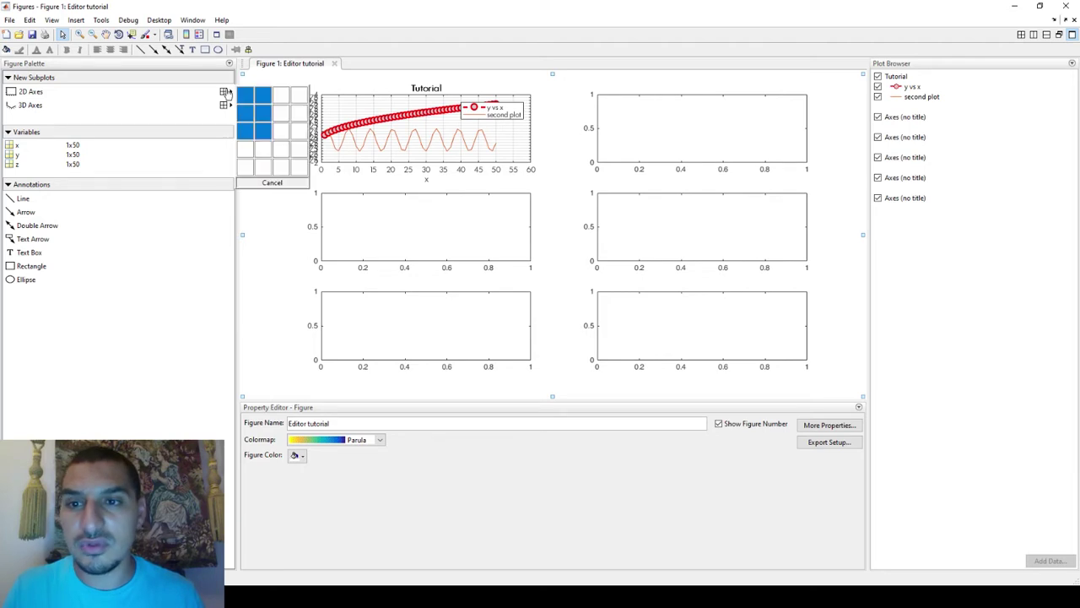
click(264, 108)
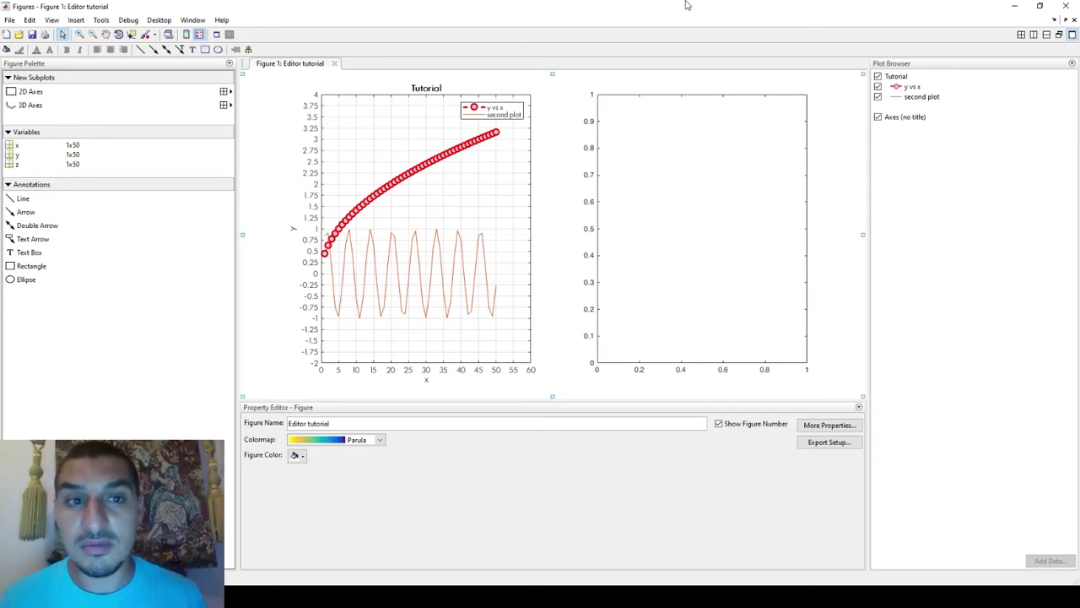
click(1015, 6)
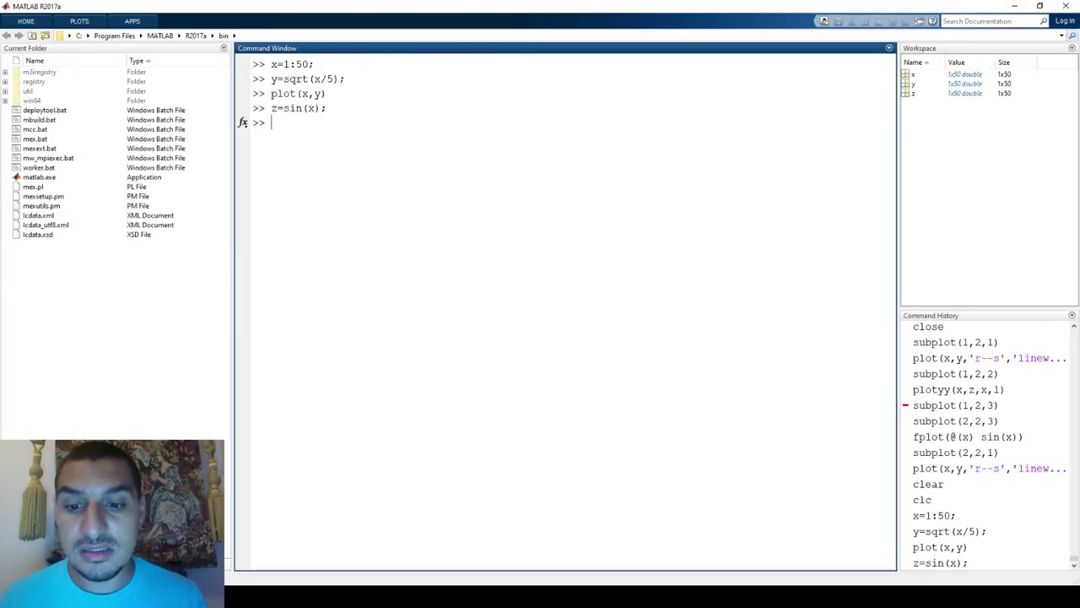
mouse_move(349, 595)
click(394, 564)
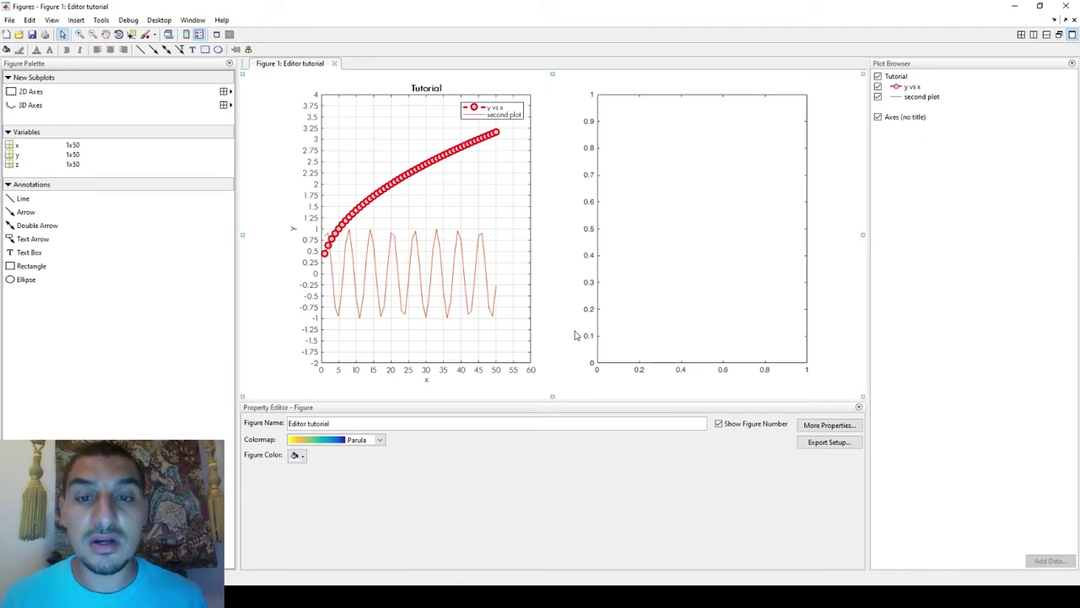